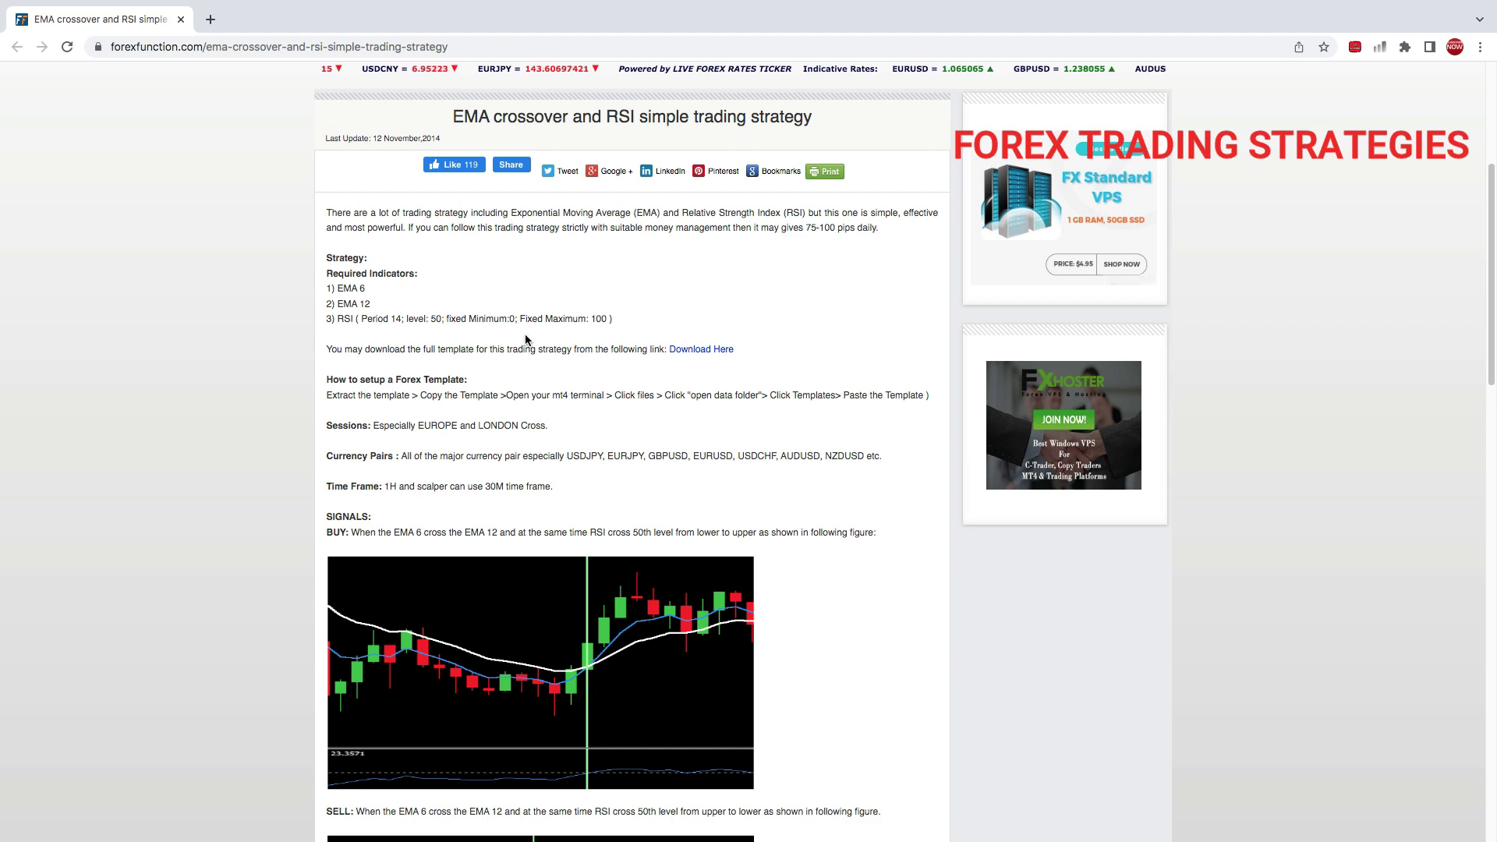
scroll(596, 505, down, 4)
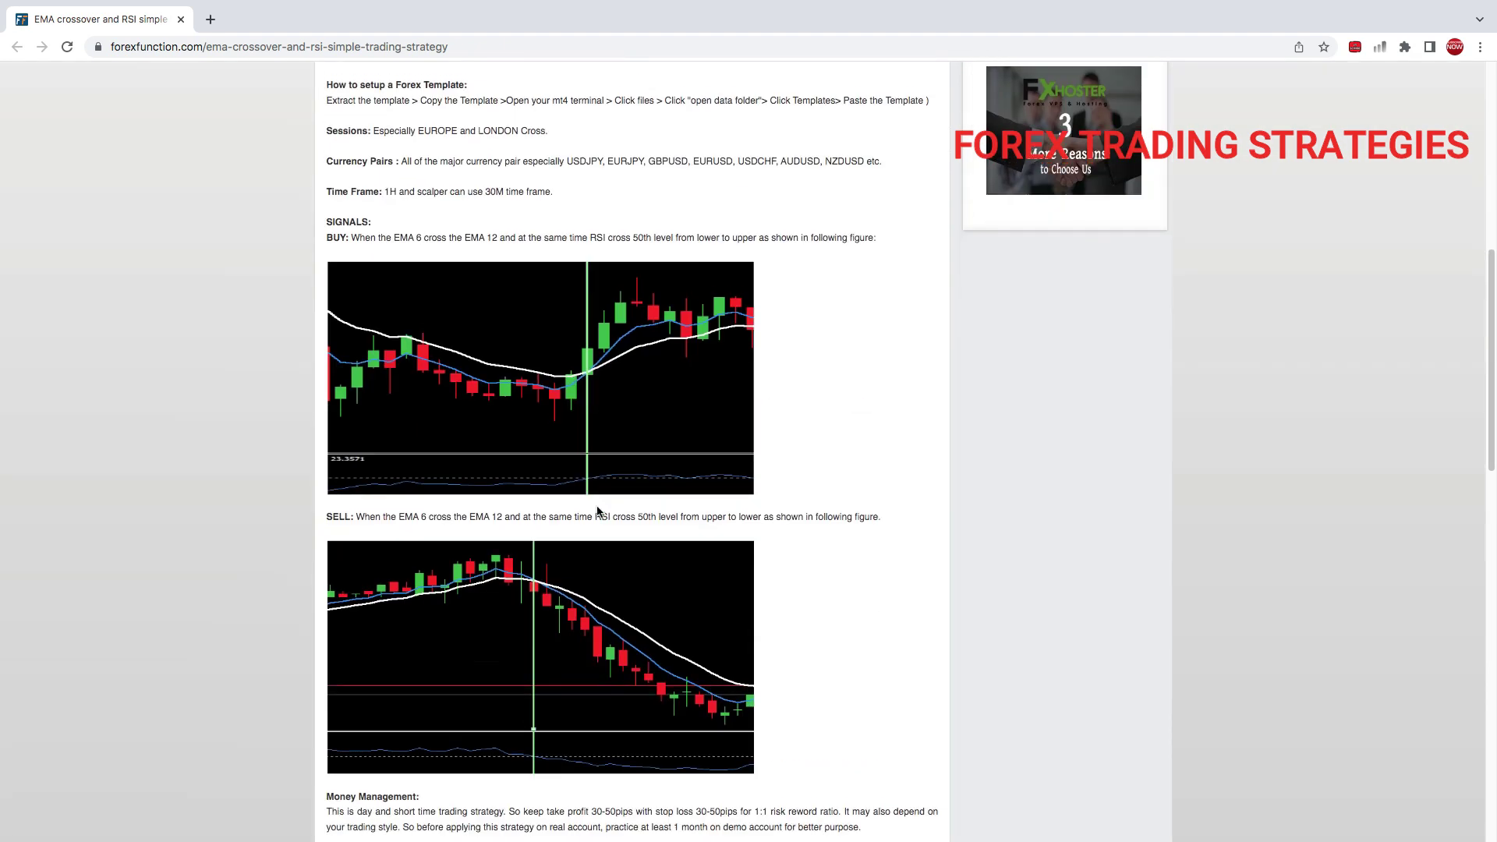
scroll(597, 511, down, 3)
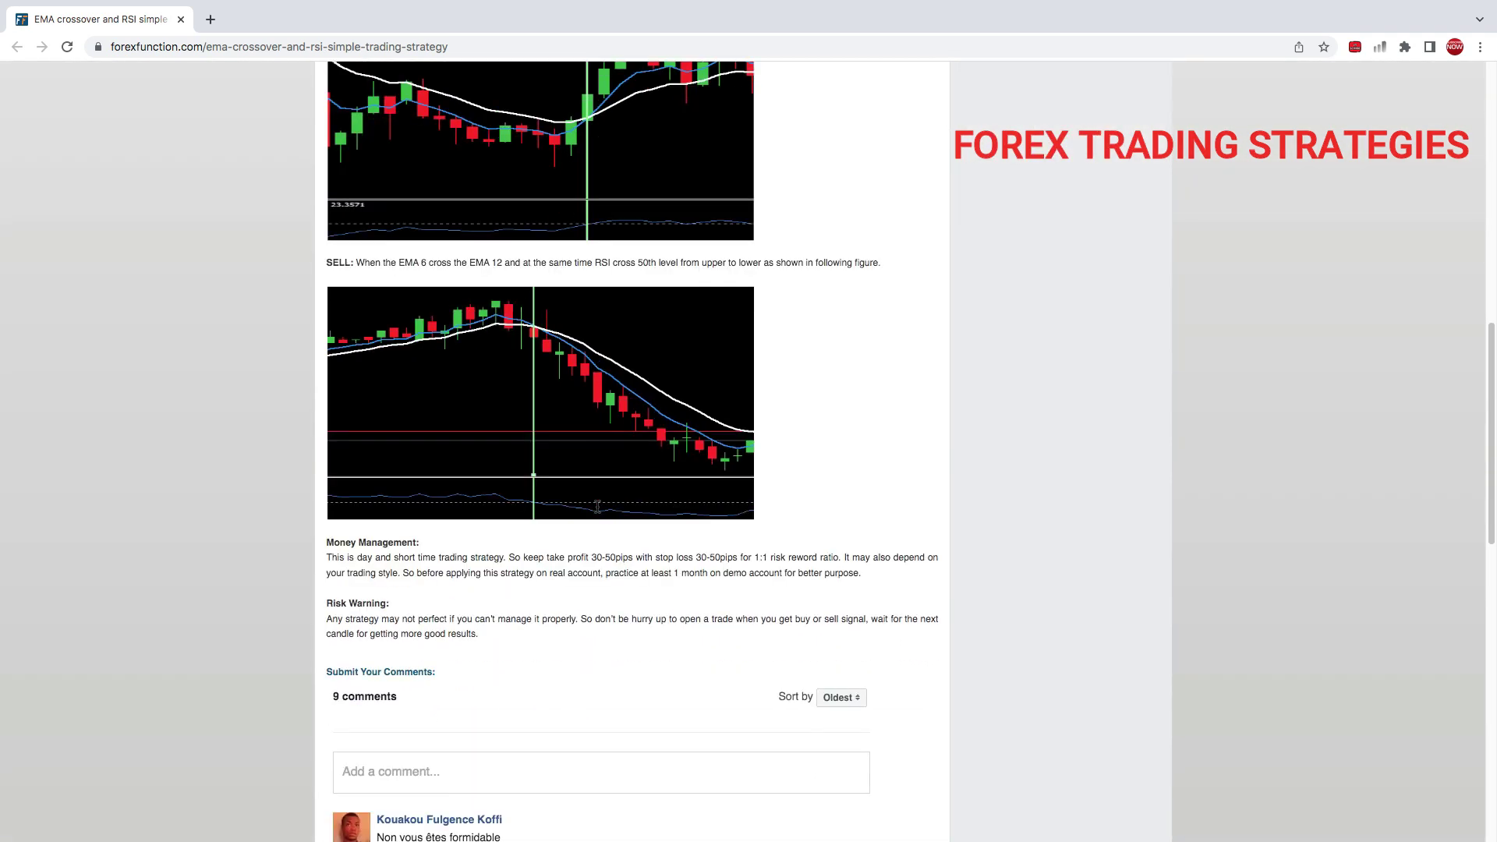
scroll(598, 506, down, 1)
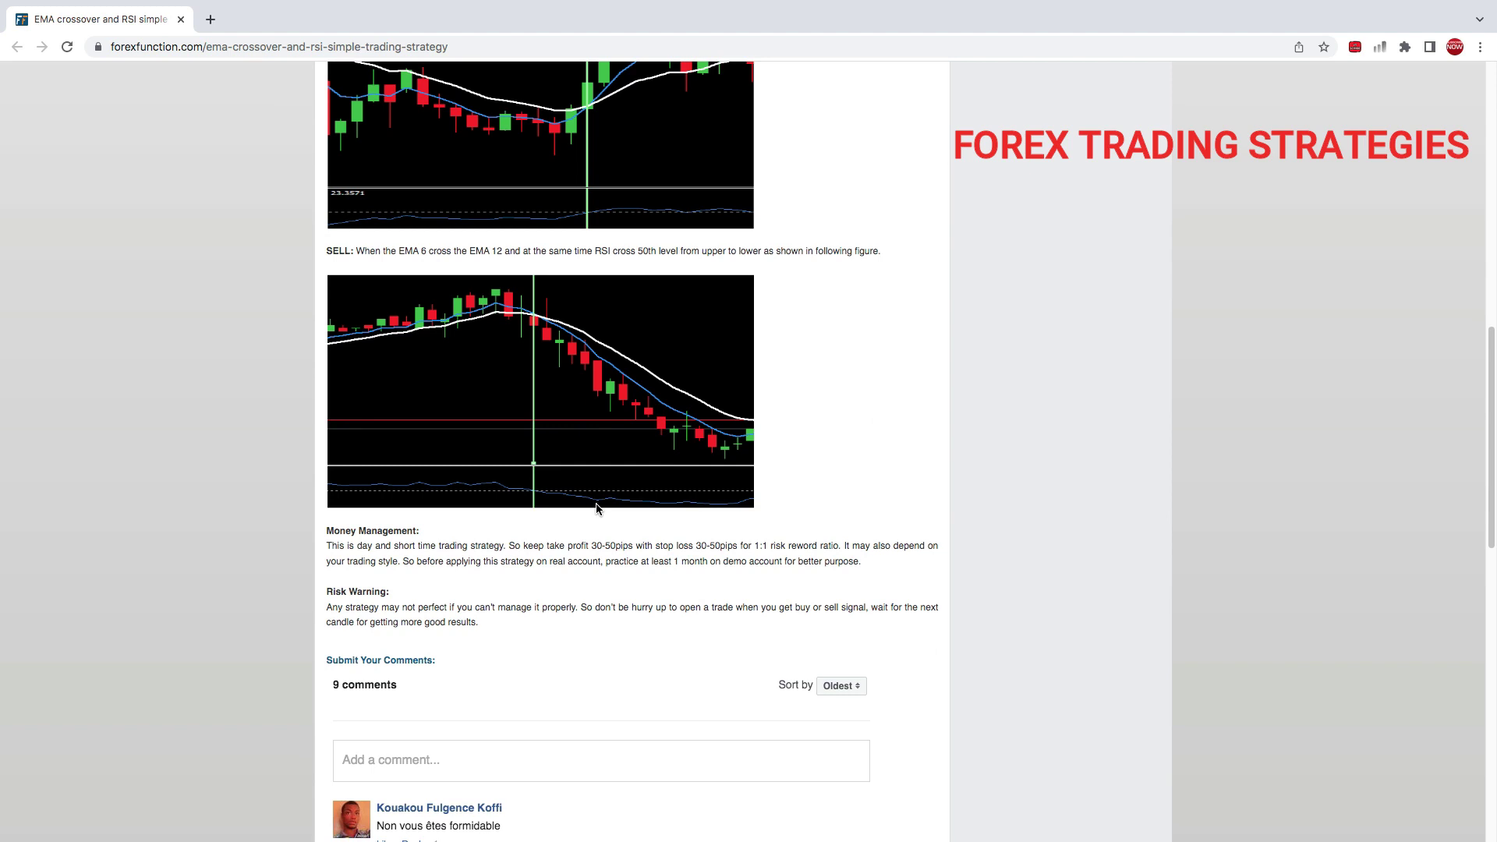
scroll(598, 508, up, 6)
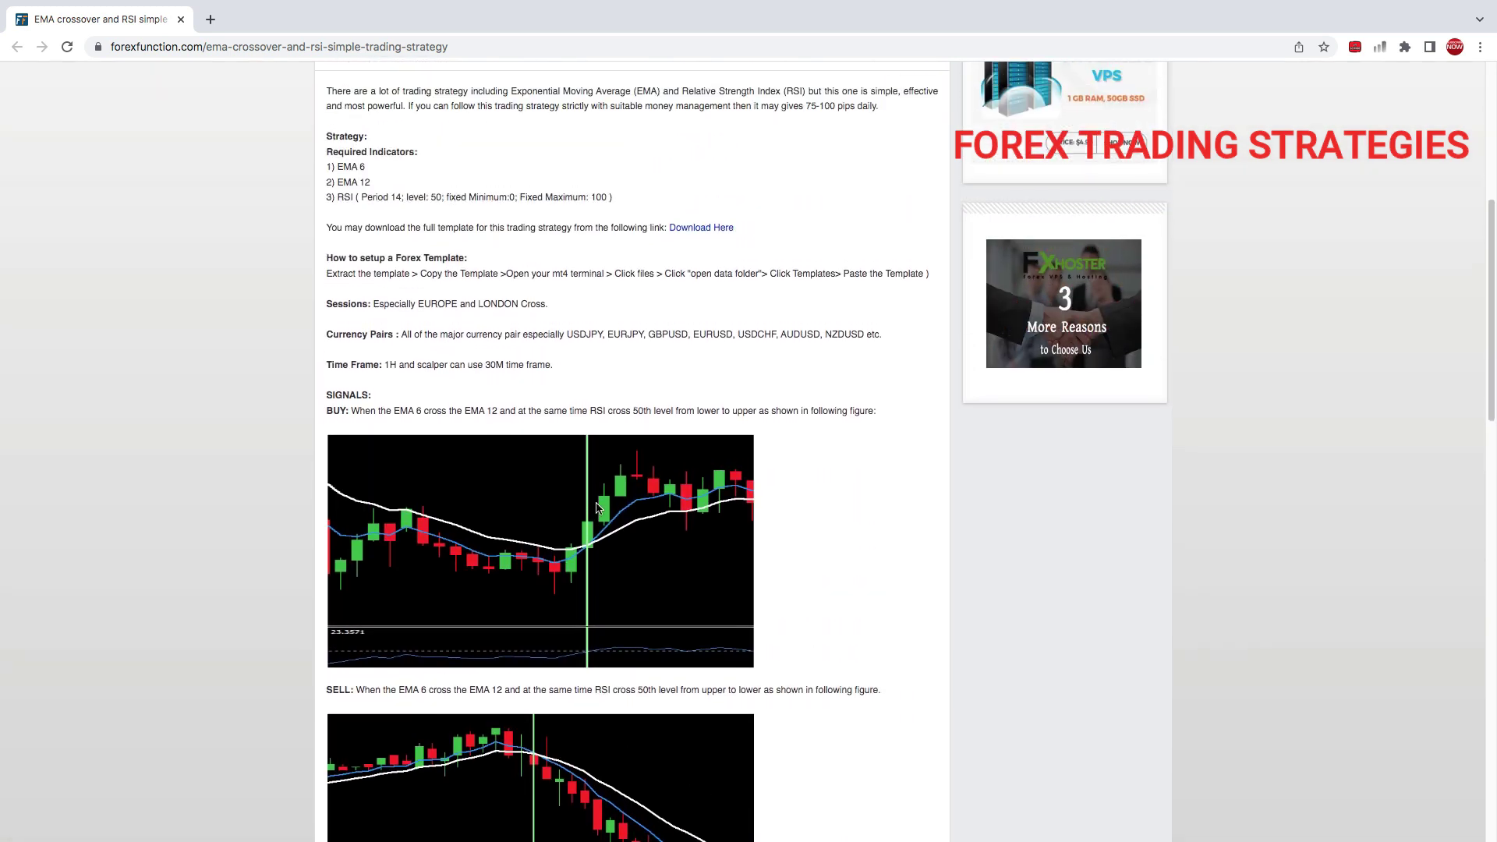
scroll(597, 509, up, 1)
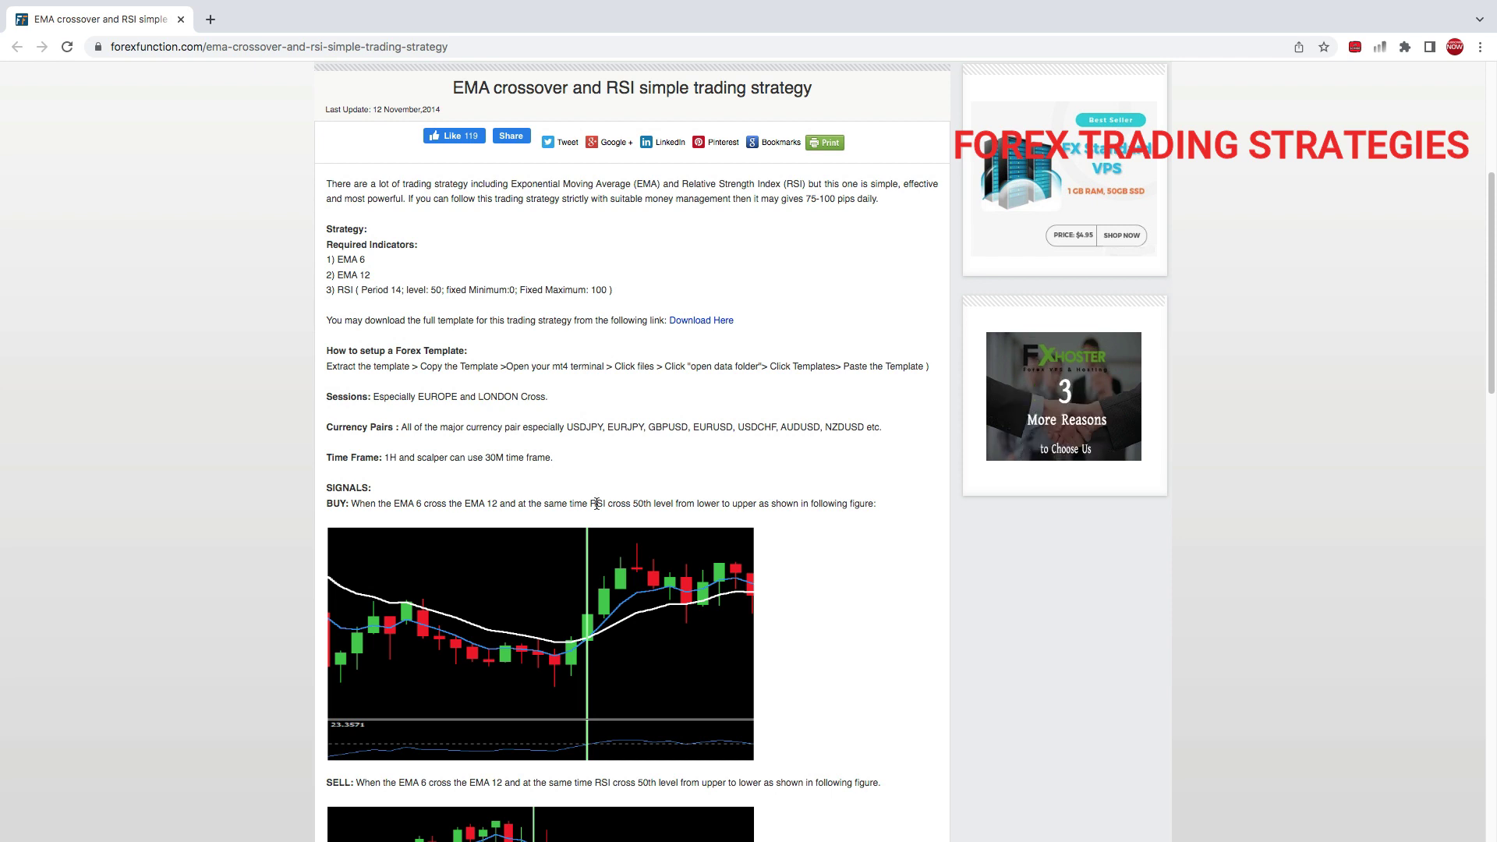
scroll(590, 497, up, 1)
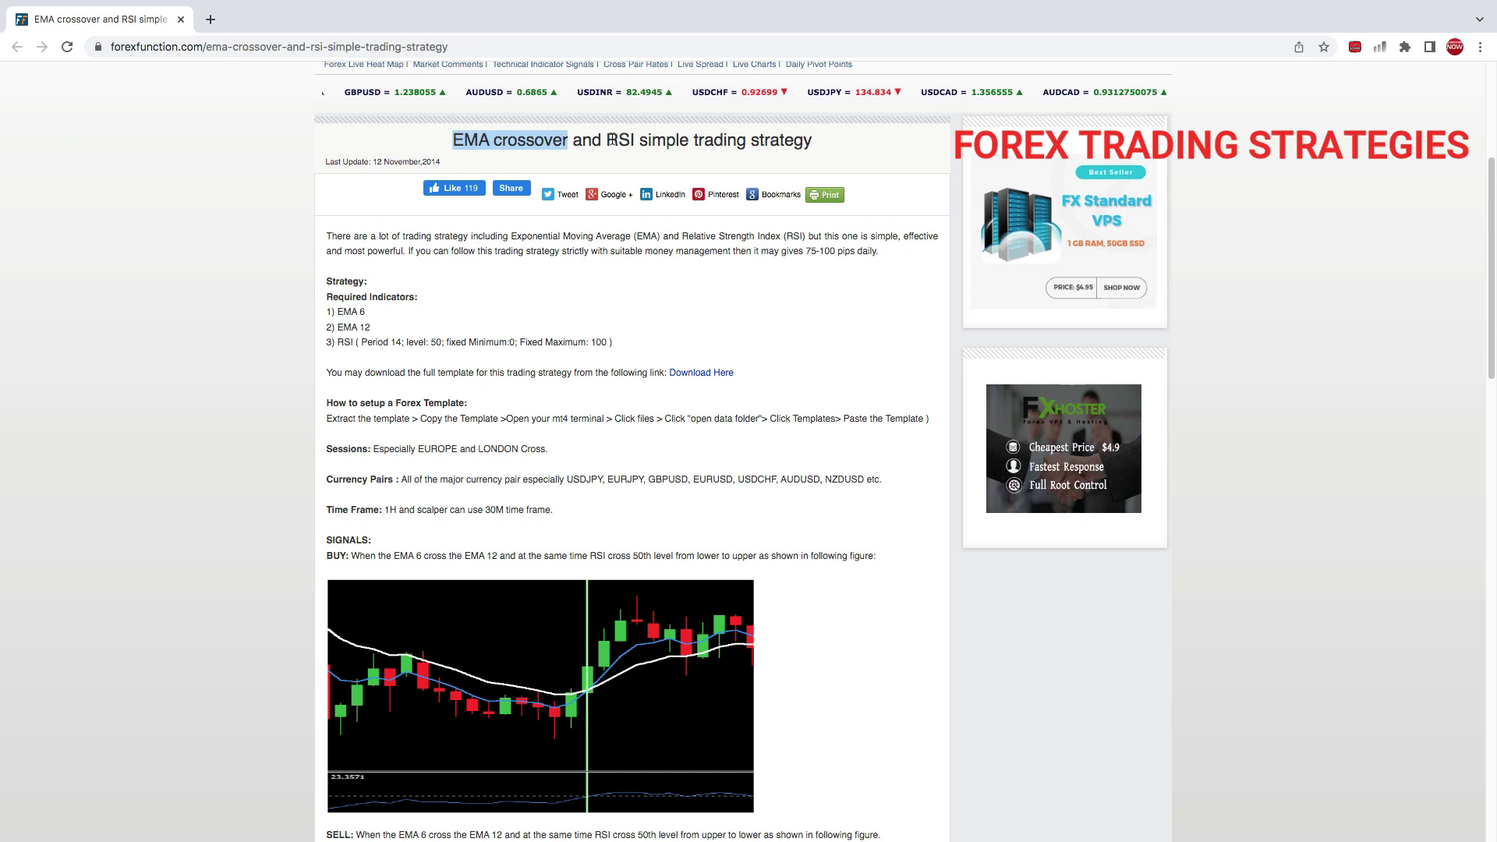
Highlight 'RSI' in the article title and scroll to the RSI settings (period 14, level 50)
drag(612, 141, 635, 141)
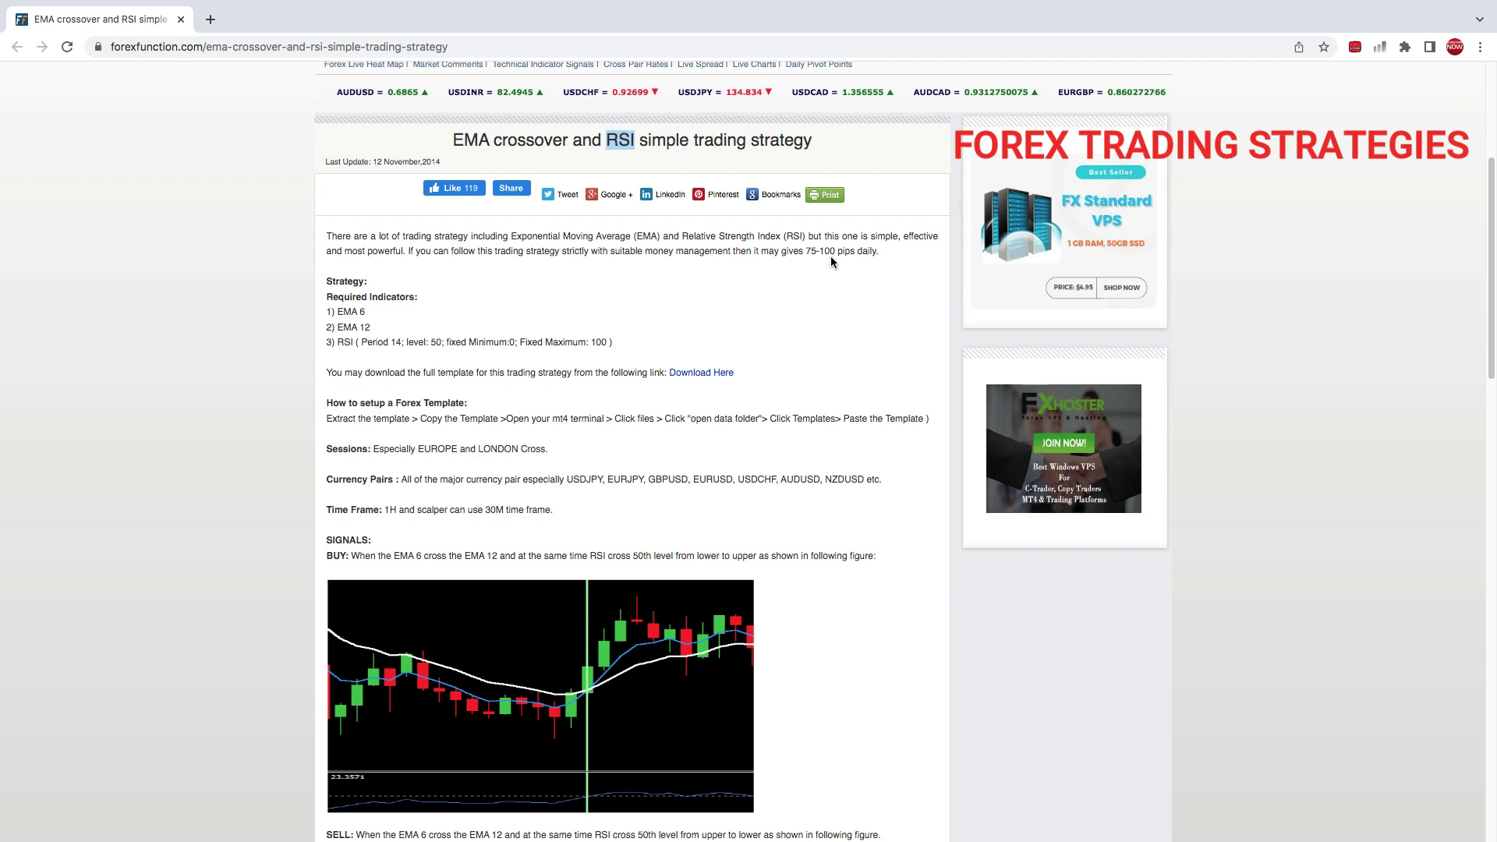
scroll(834, 261, down, 1)
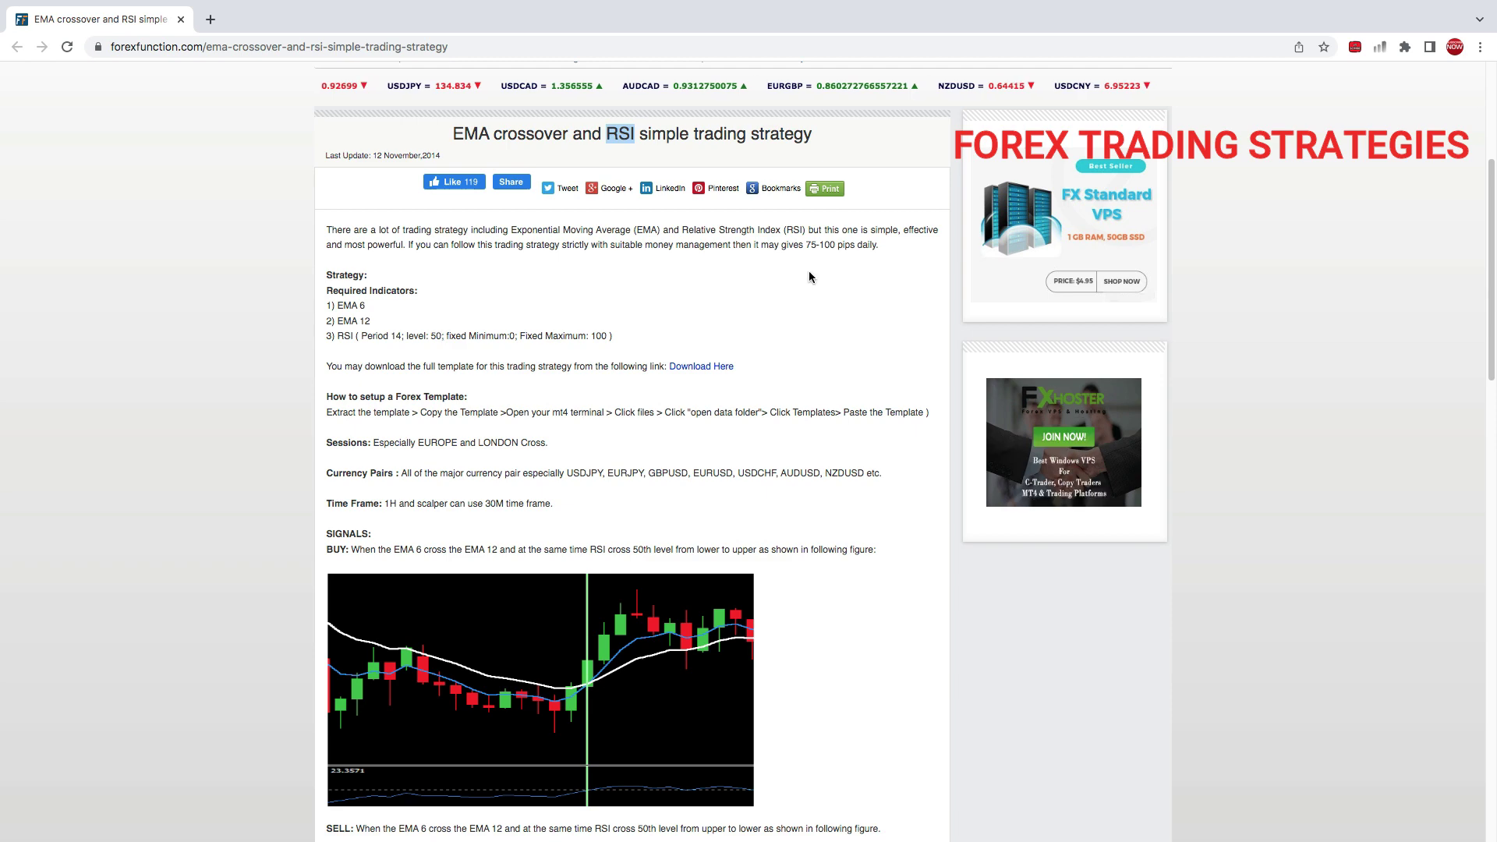
scroll(519, 355, down, 1)
scroll(519, 358, down, 2)
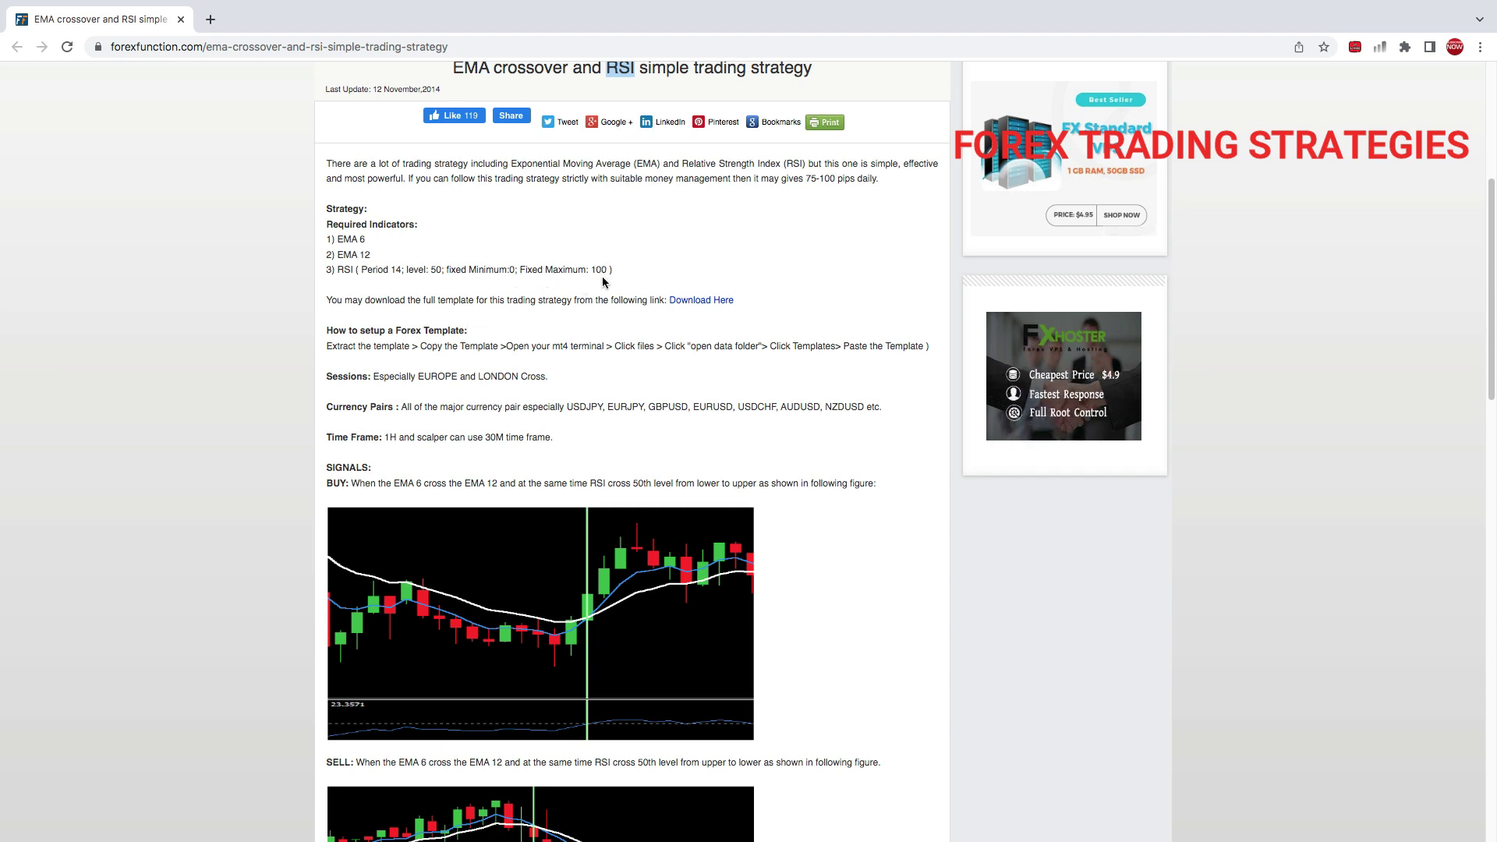
scroll(511, 298, down, 1)
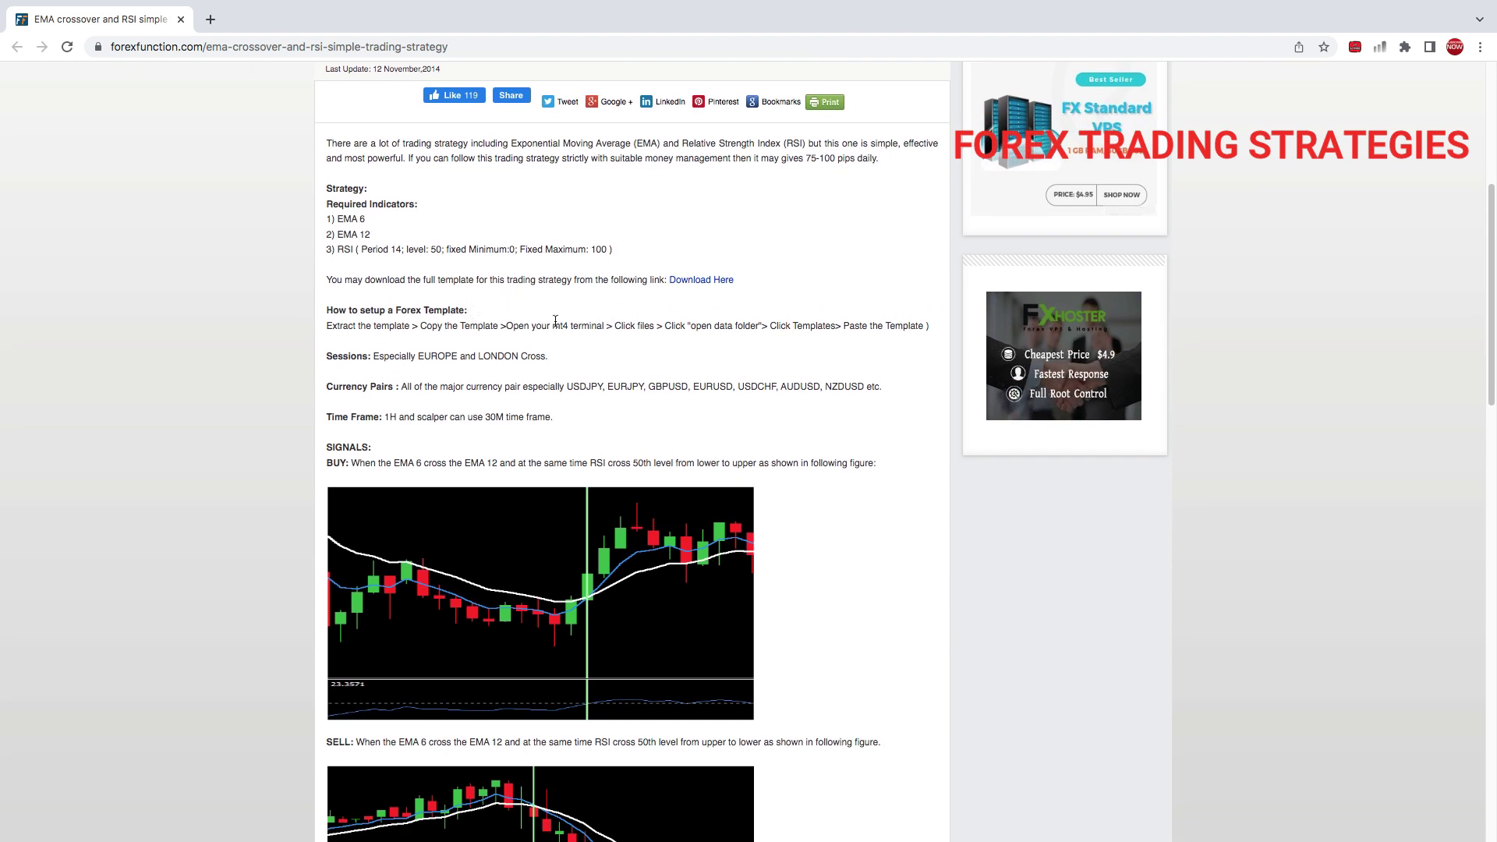
scroll(503, 320, down, 2)
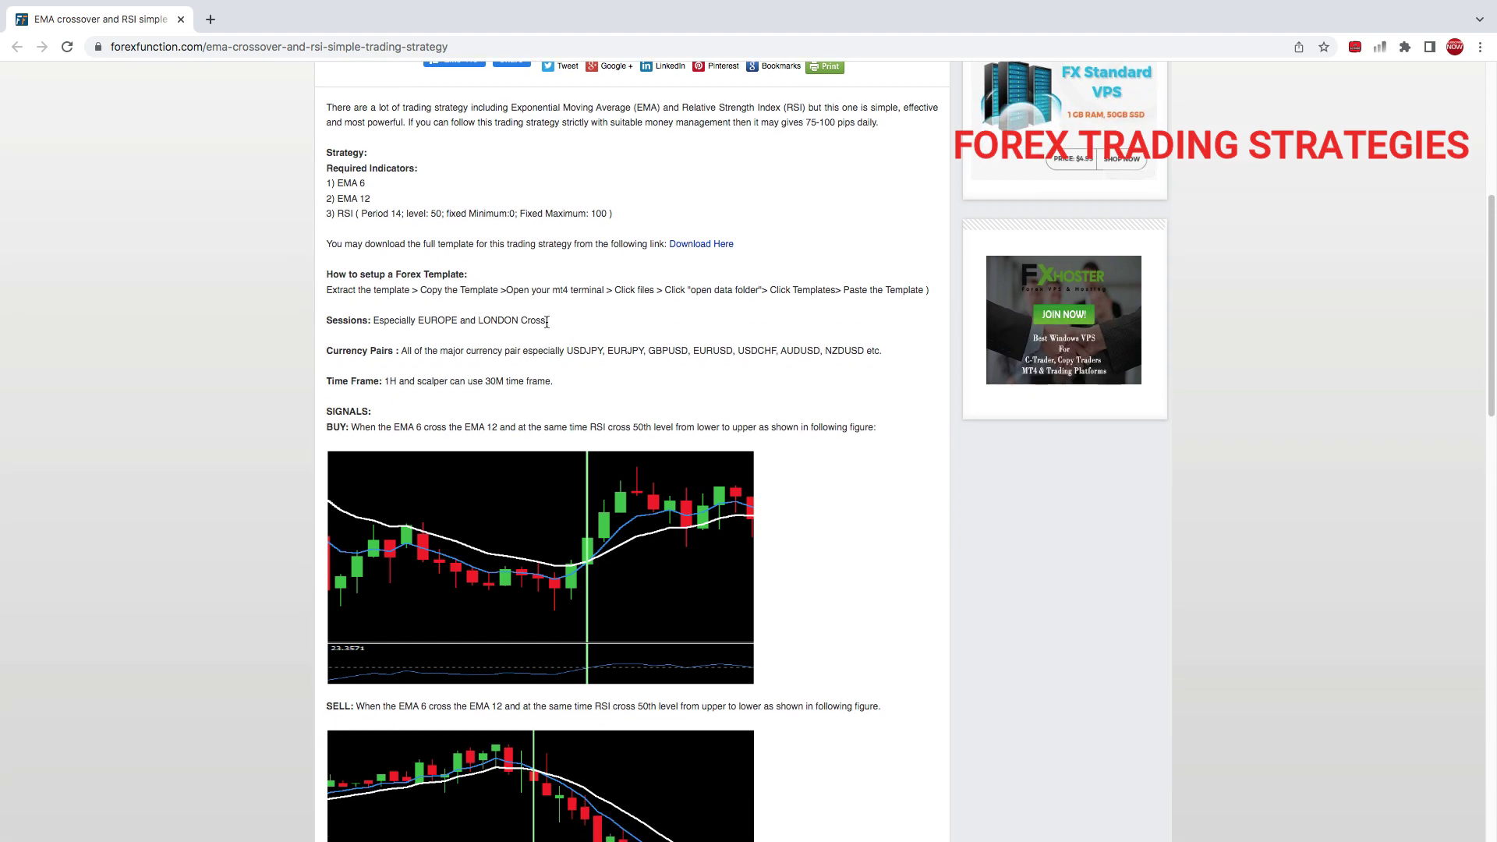
scroll(515, 319, down, 5)
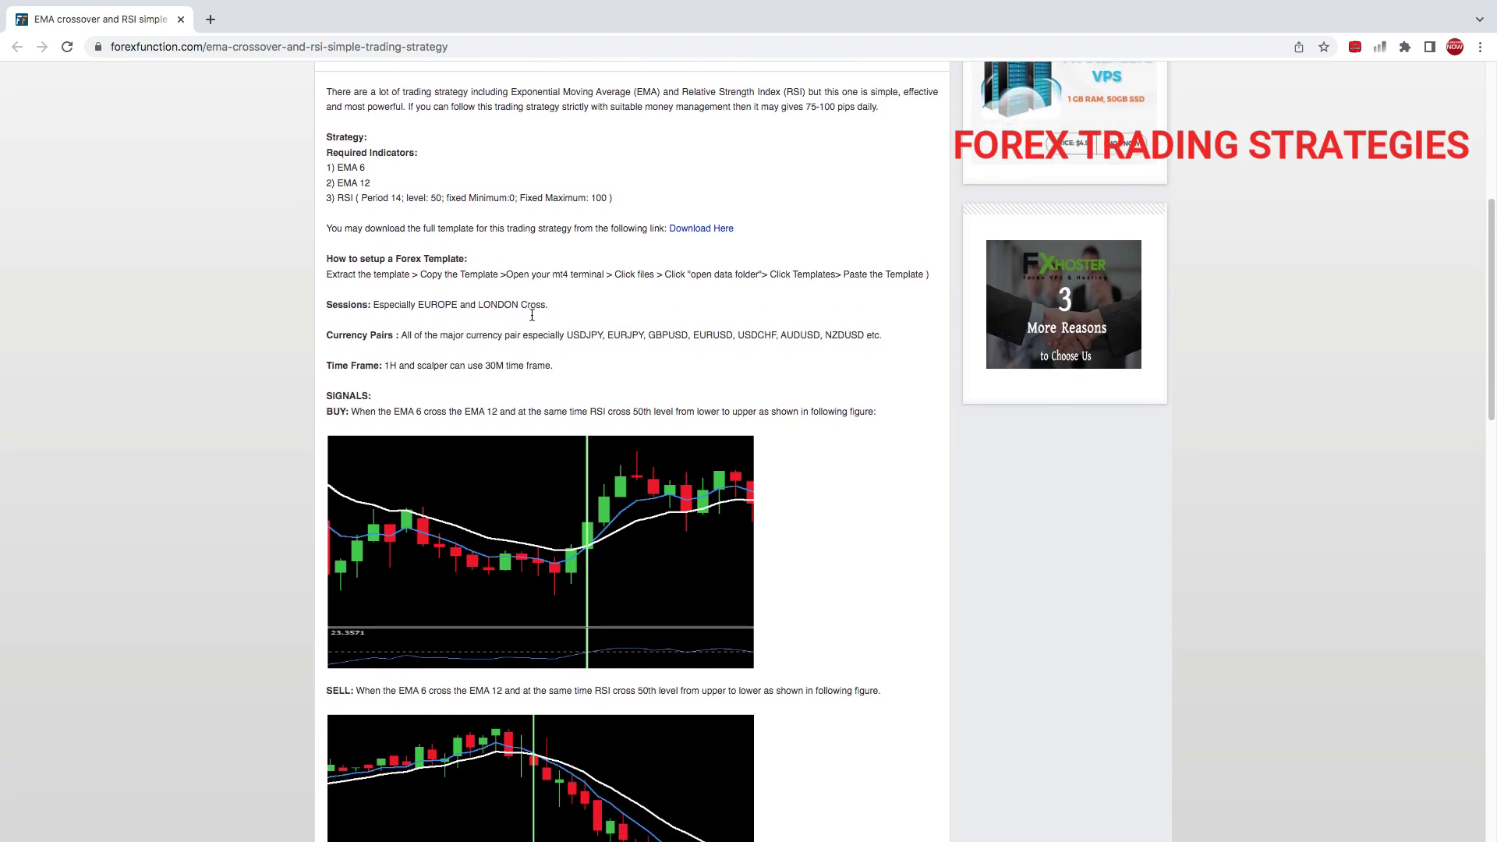
scroll(534, 314, up, 1)
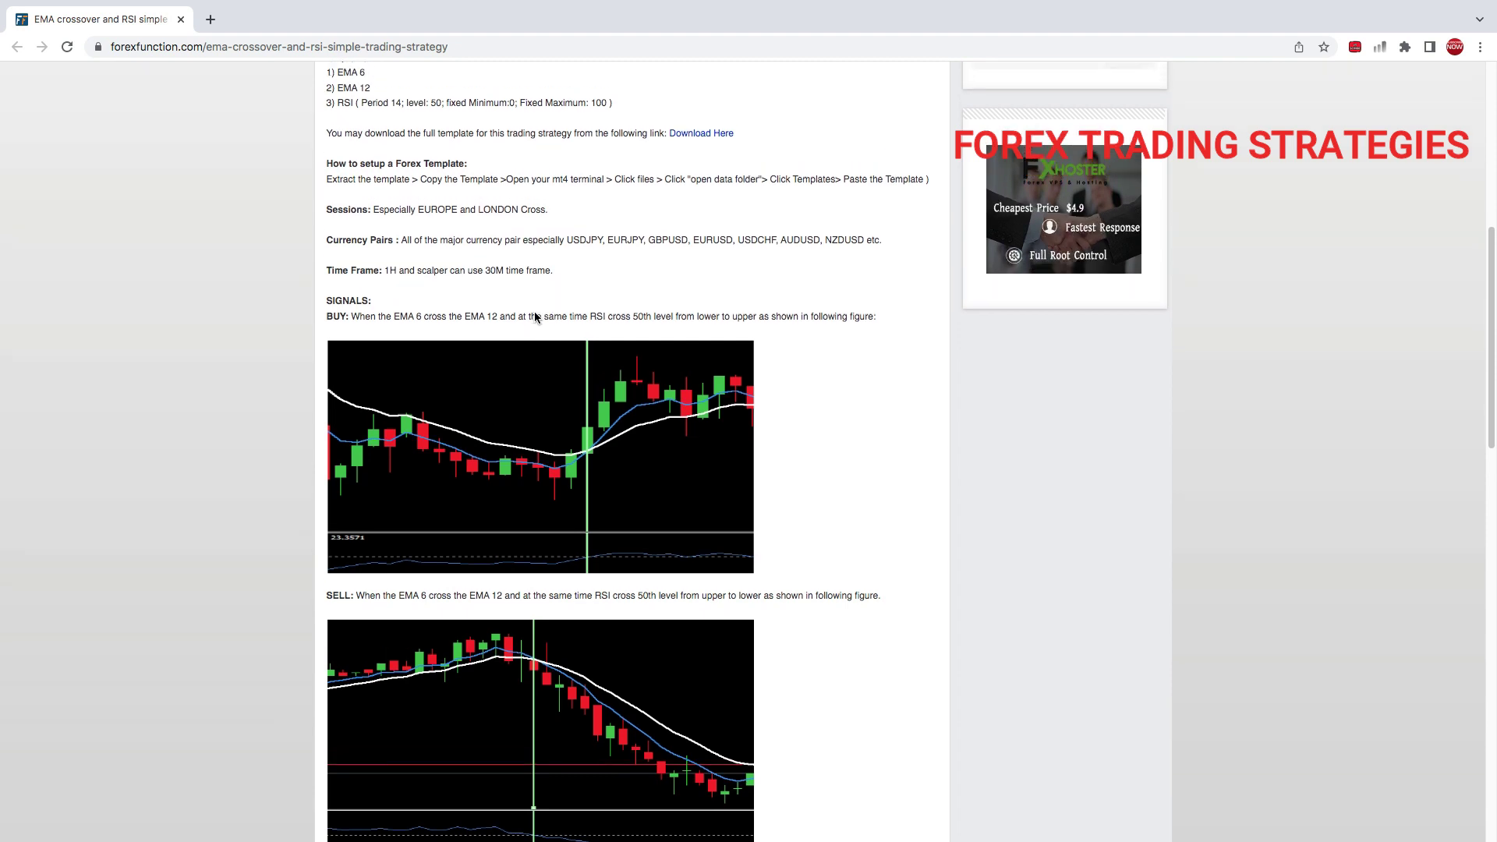
scroll(488, 305, up, 1)
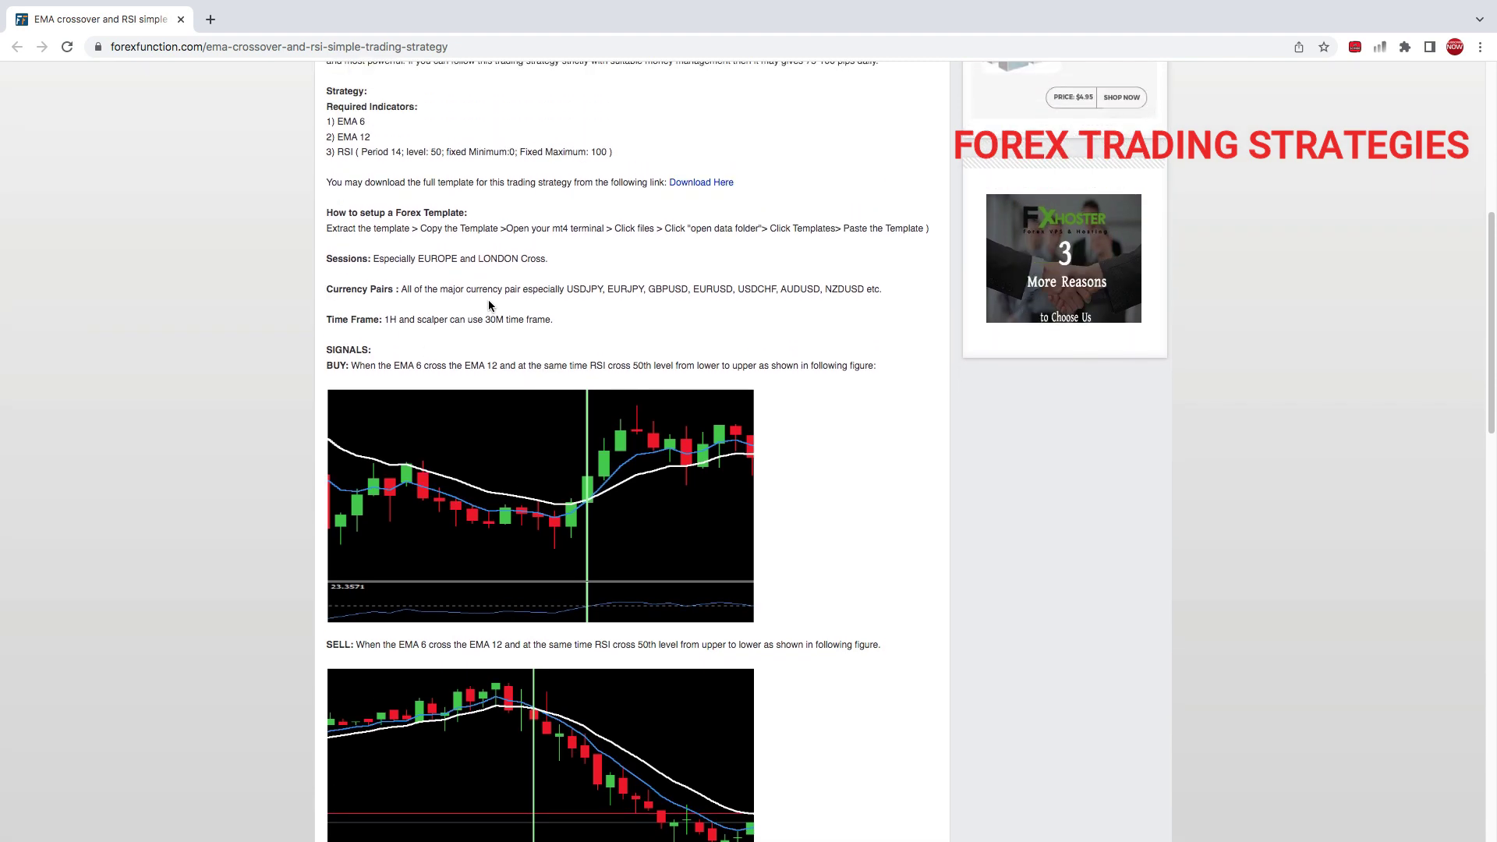
scroll(490, 305, down, 1)
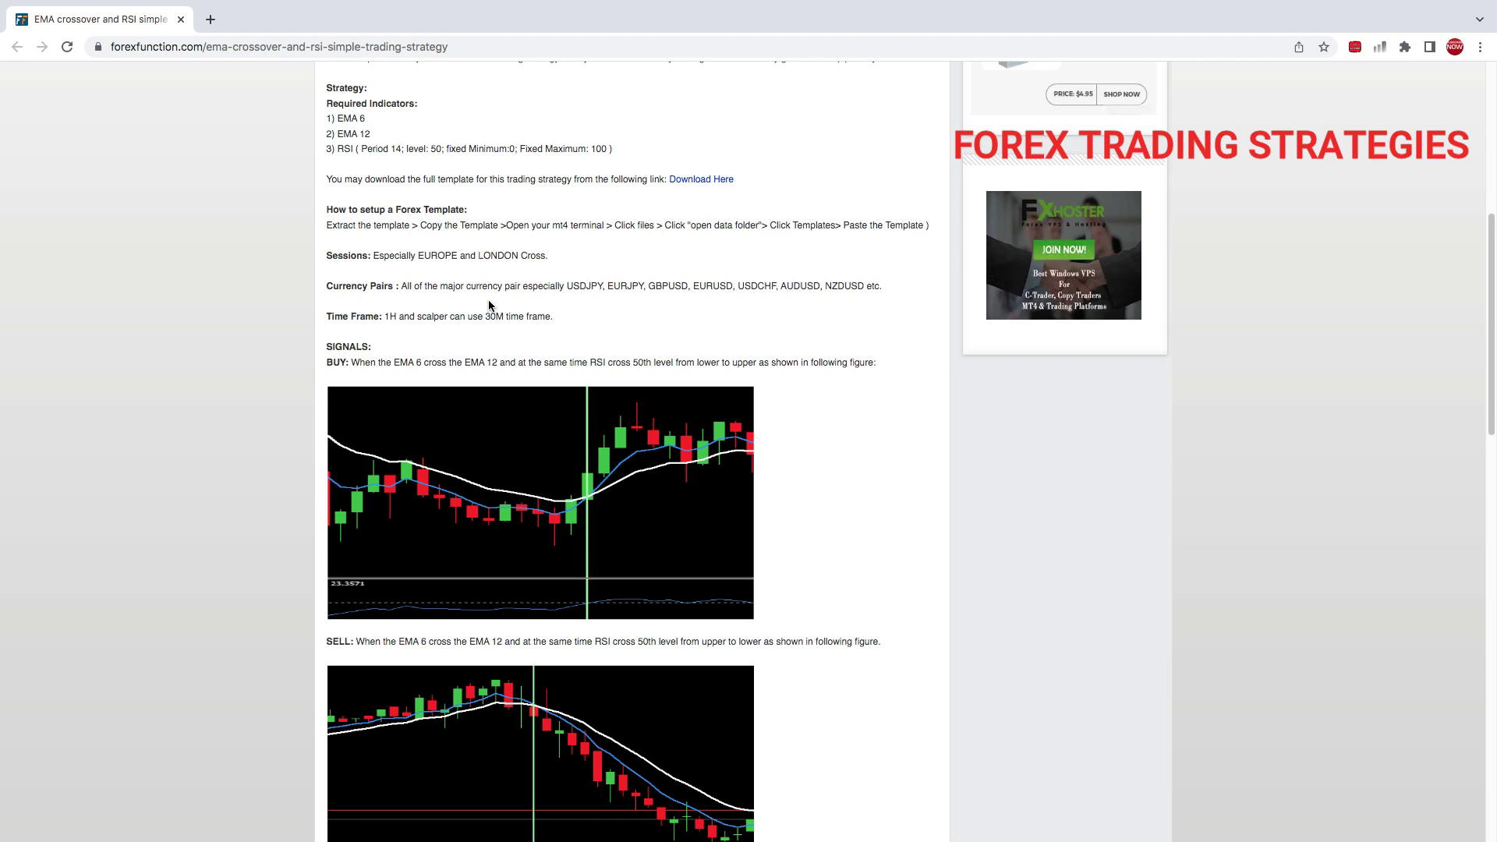
scroll(489, 304, down, 2)
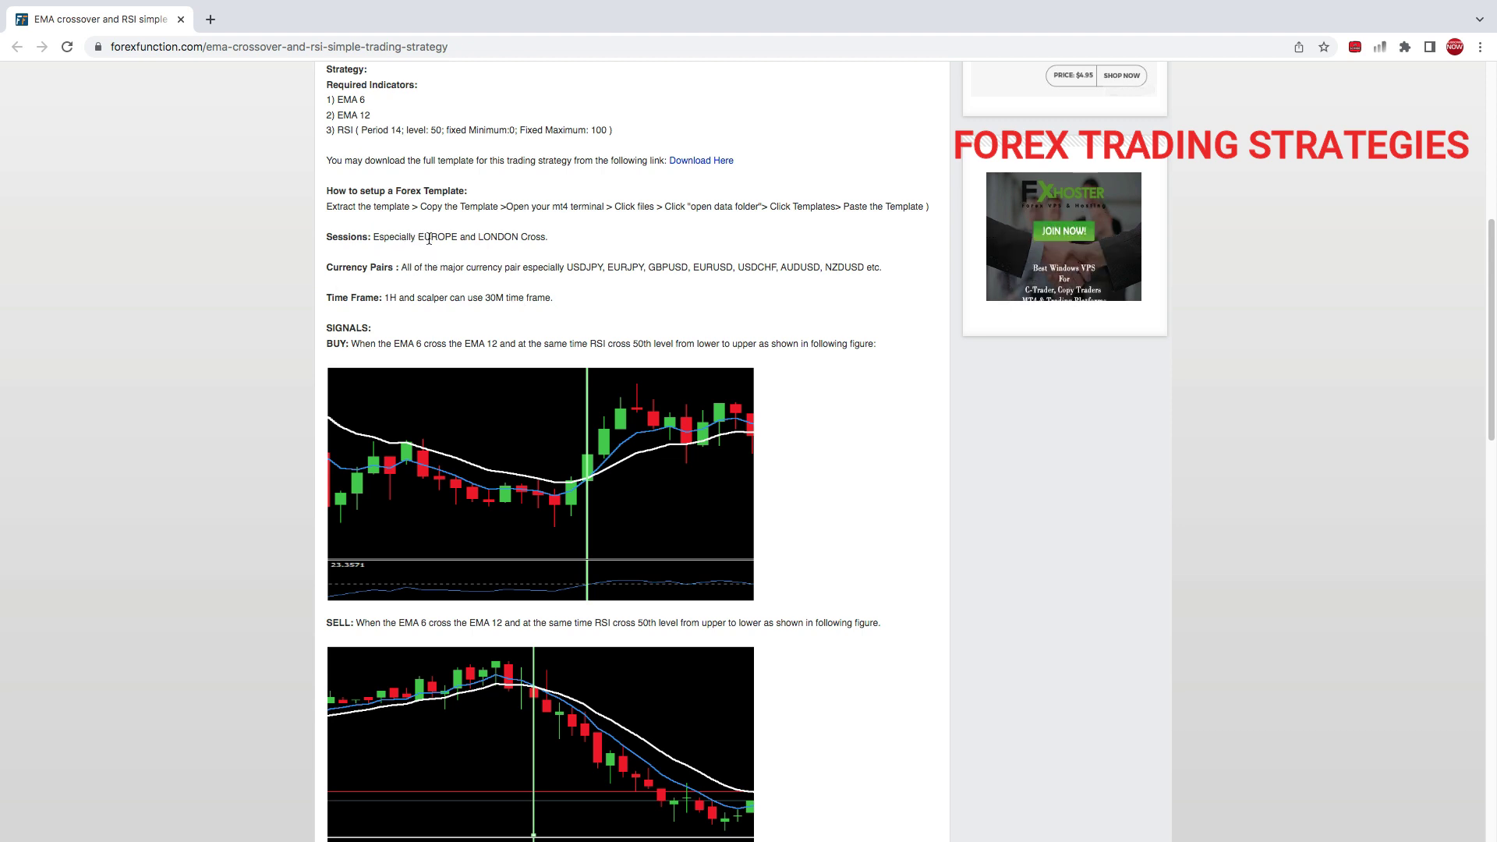
scroll(436, 280, up, 3)
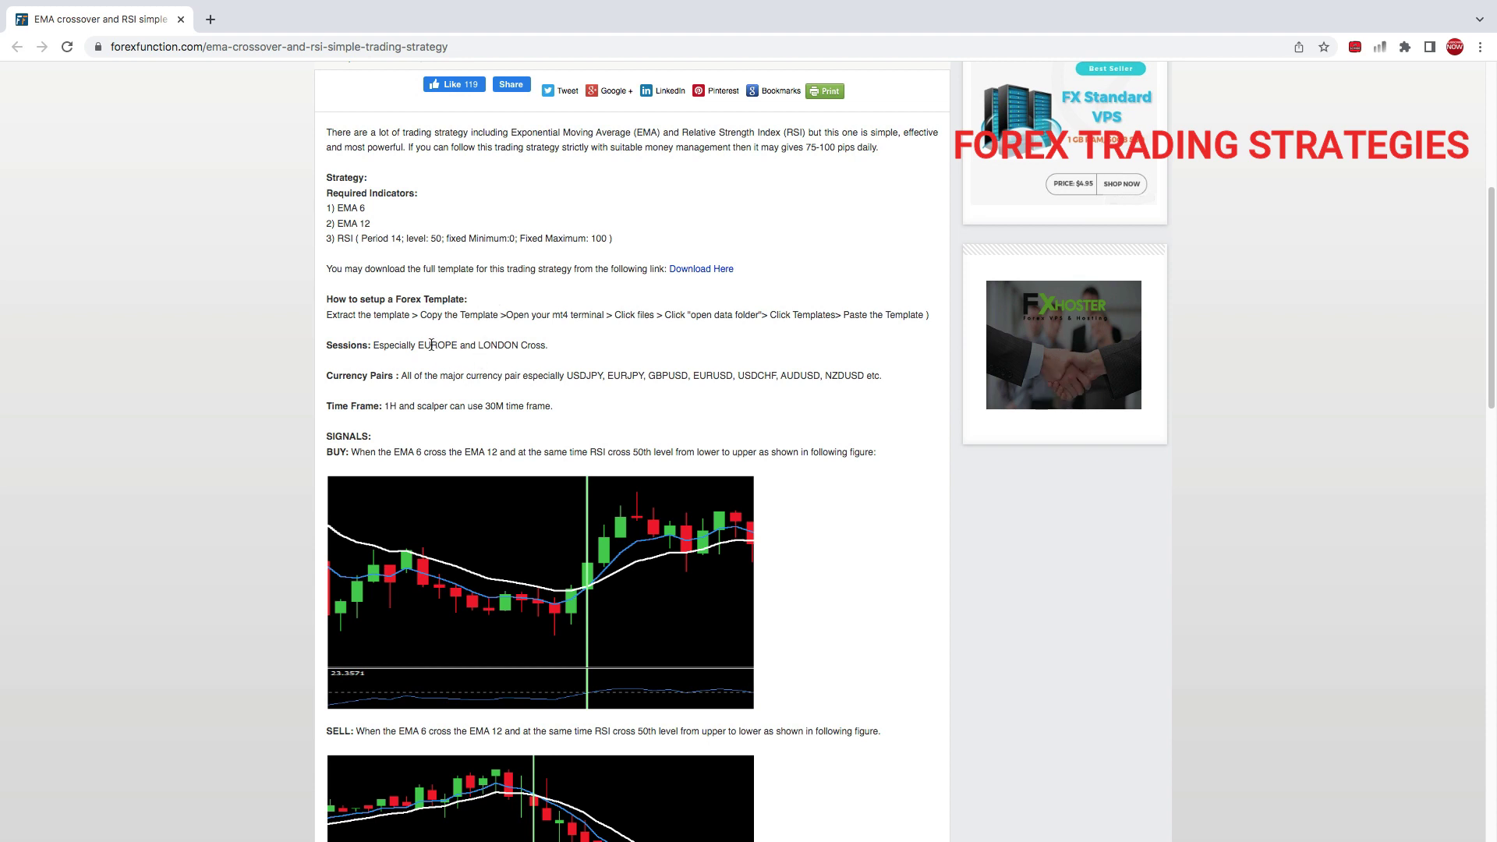
drag(425, 345, 542, 348)
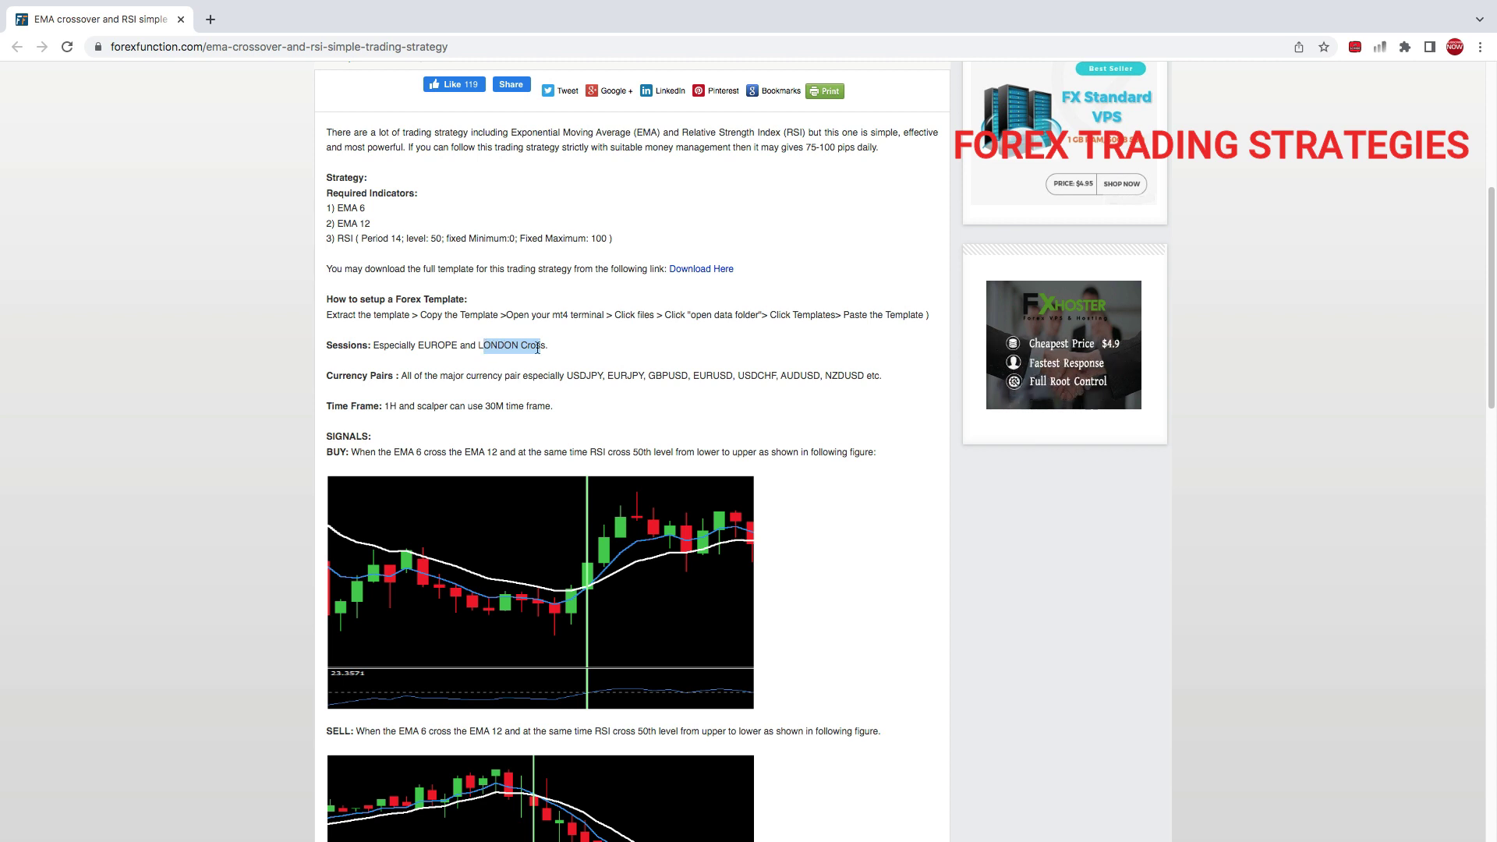
click(458, 352)
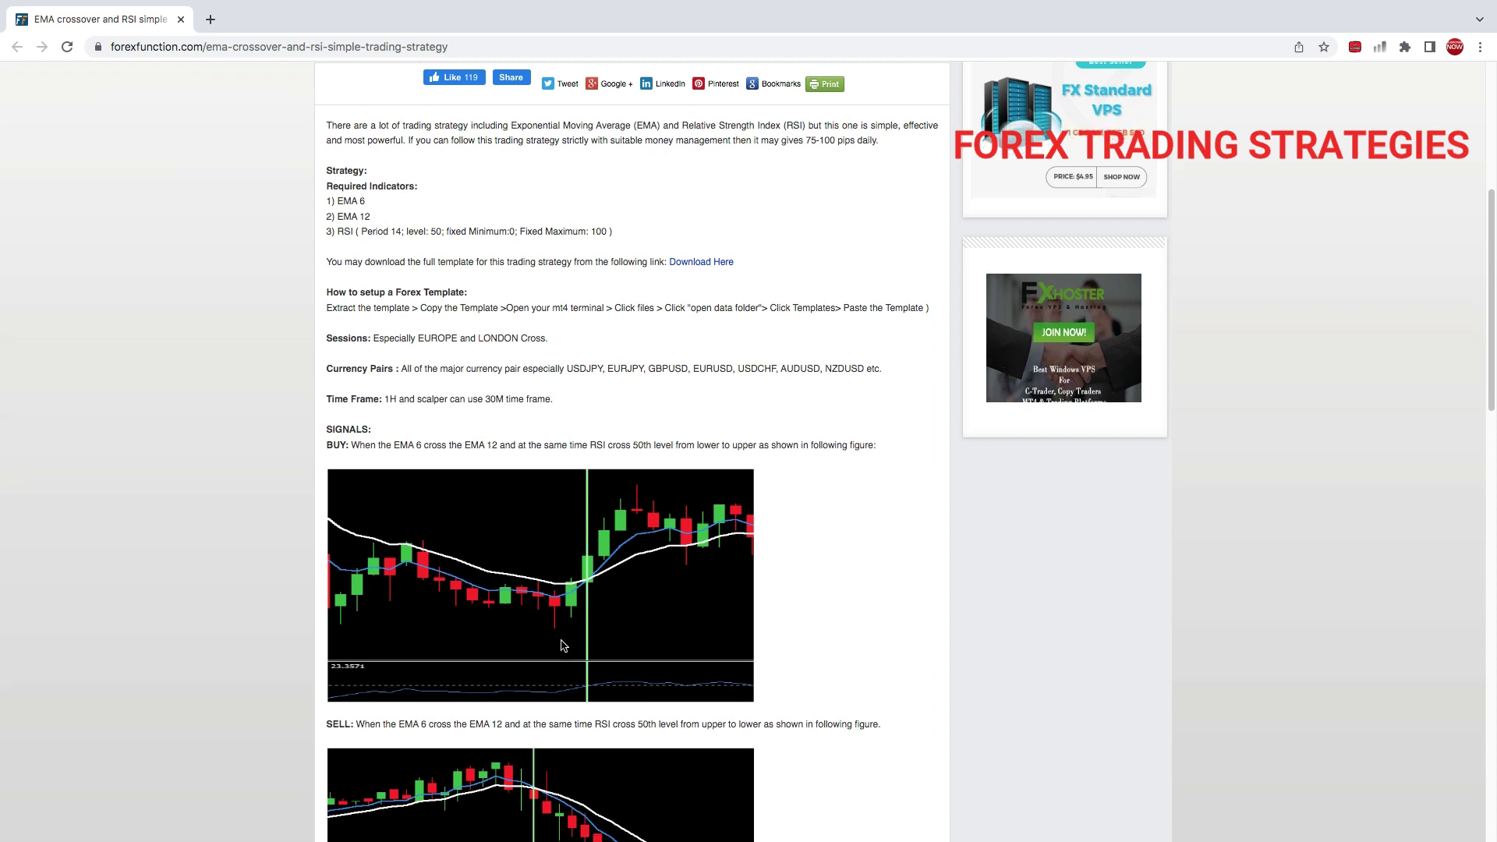
Scroll down and select '1H', then '30M', in the article's Time Frame line
scroll(545, 515, down, 2)
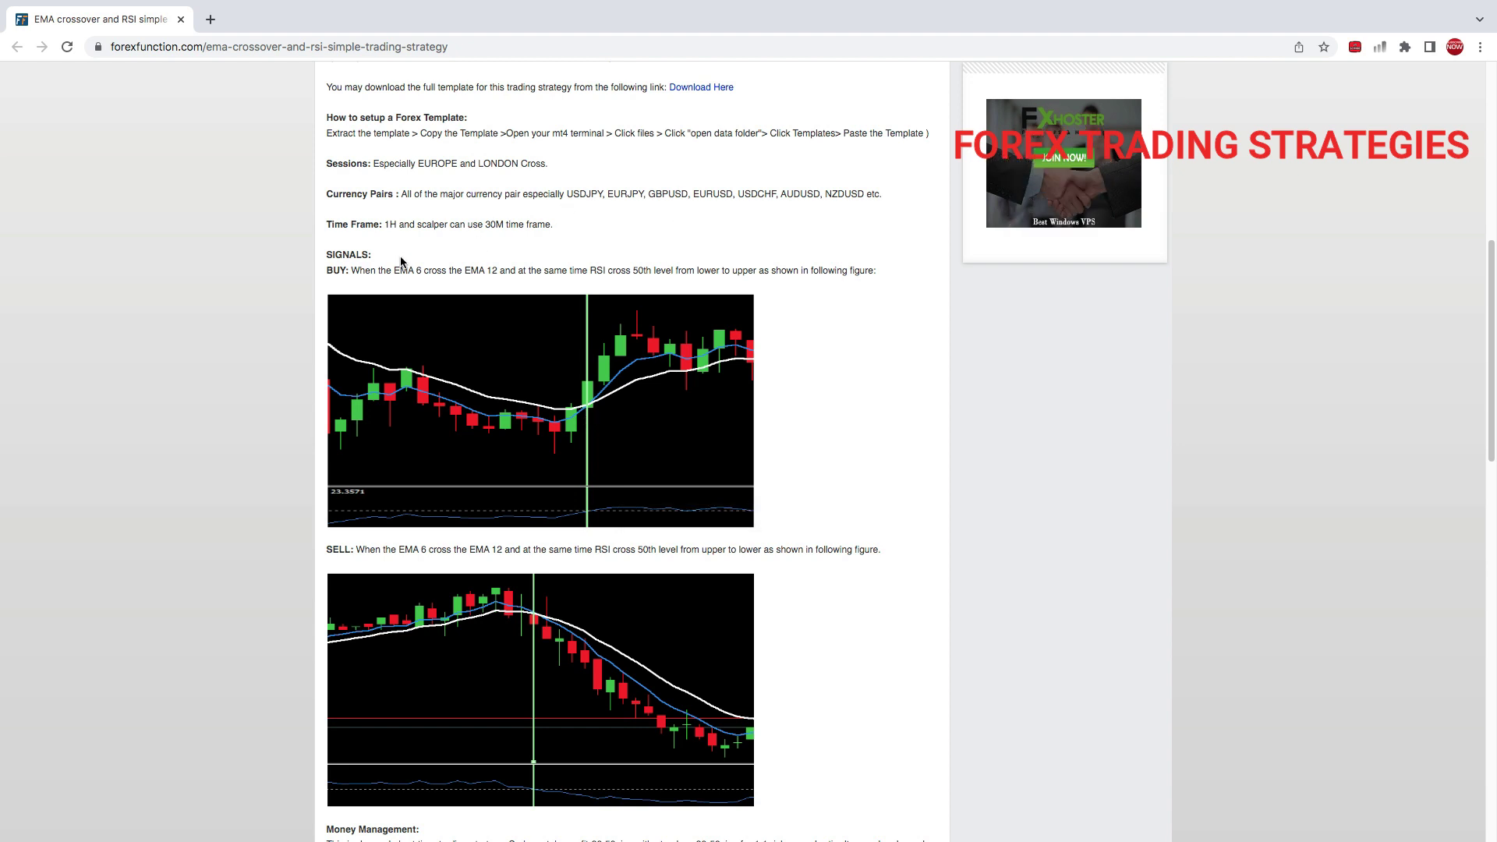
drag(399, 226, 393, 224)
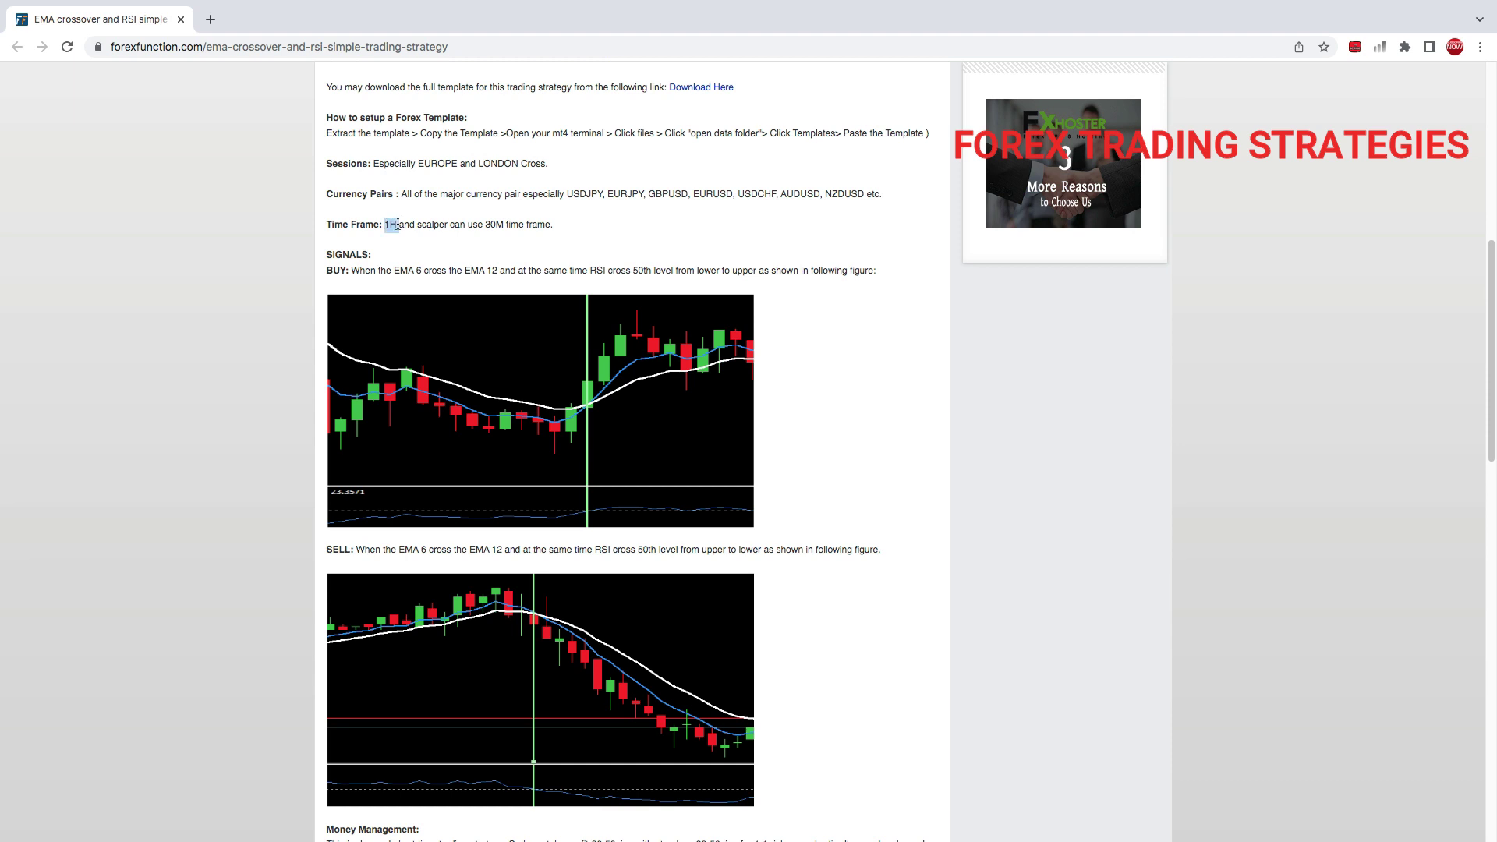
double_click(488, 226)
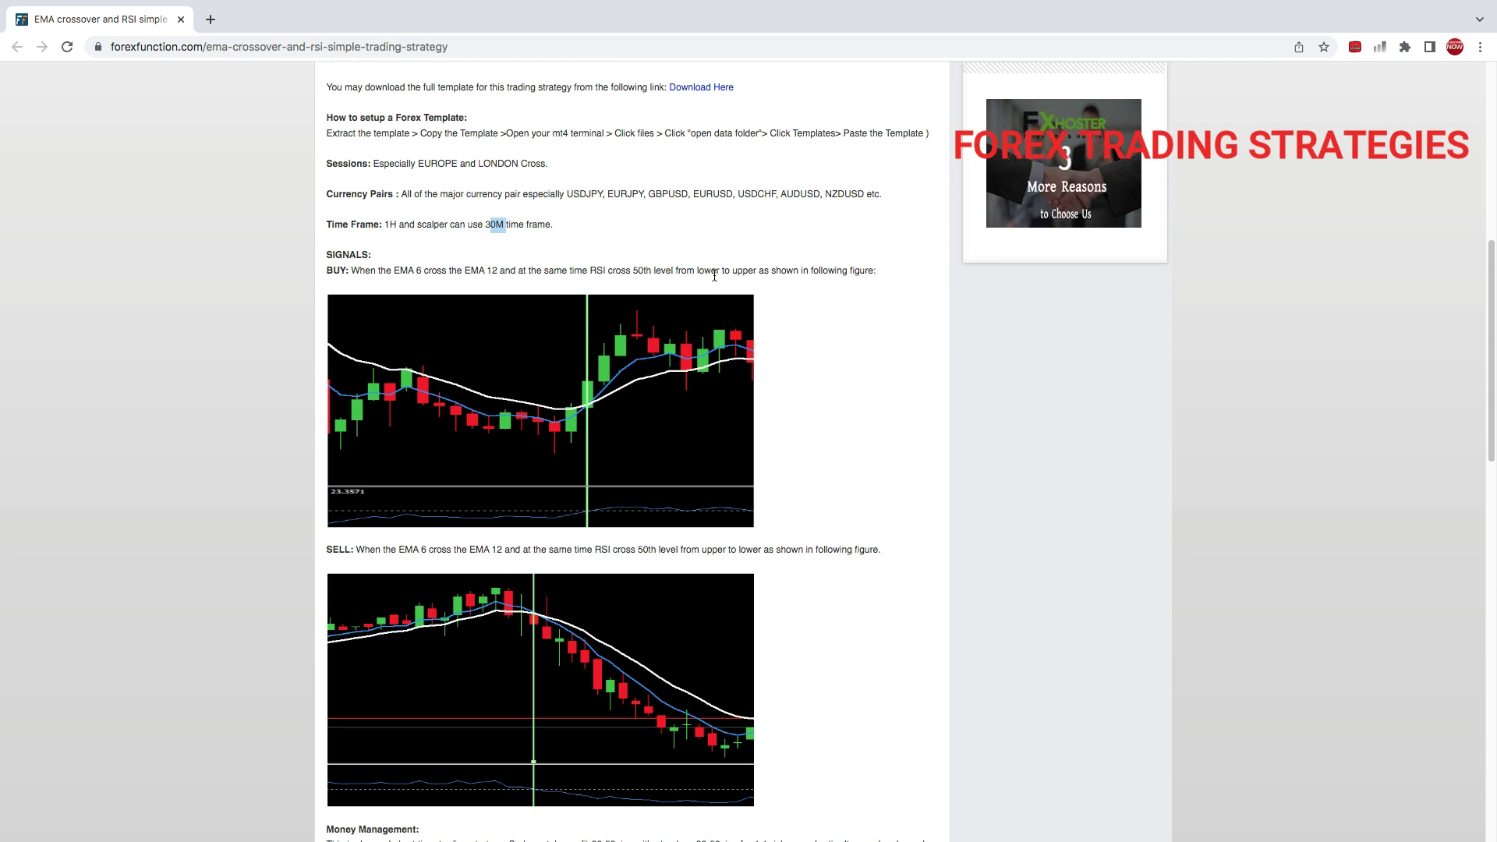
Open the BUY signal chart image buysignal1.png in a new tab and view it
right_click(604, 396)
click(672, 403)
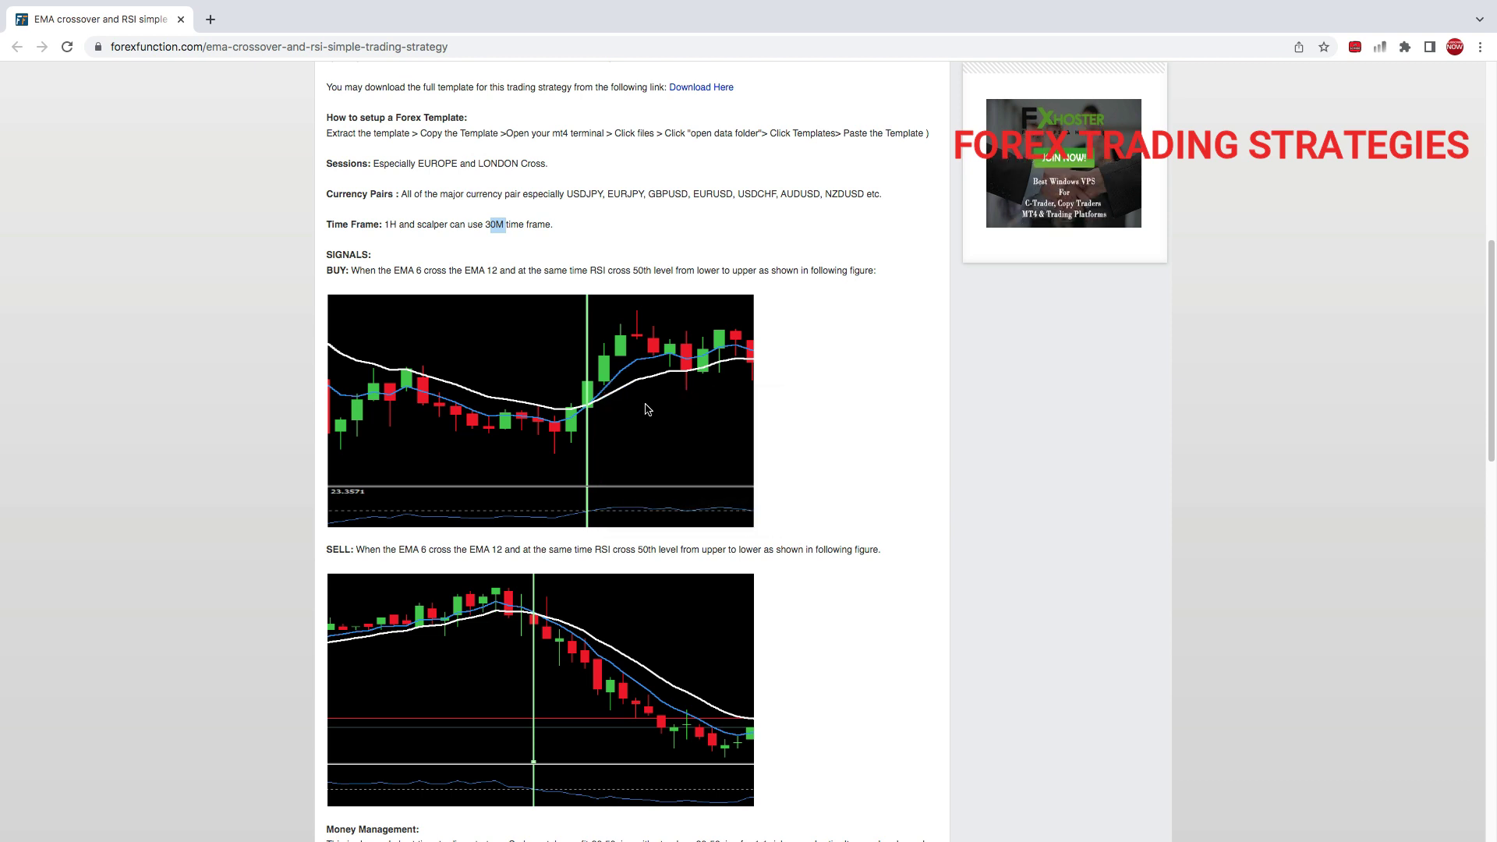
click(271, 26)
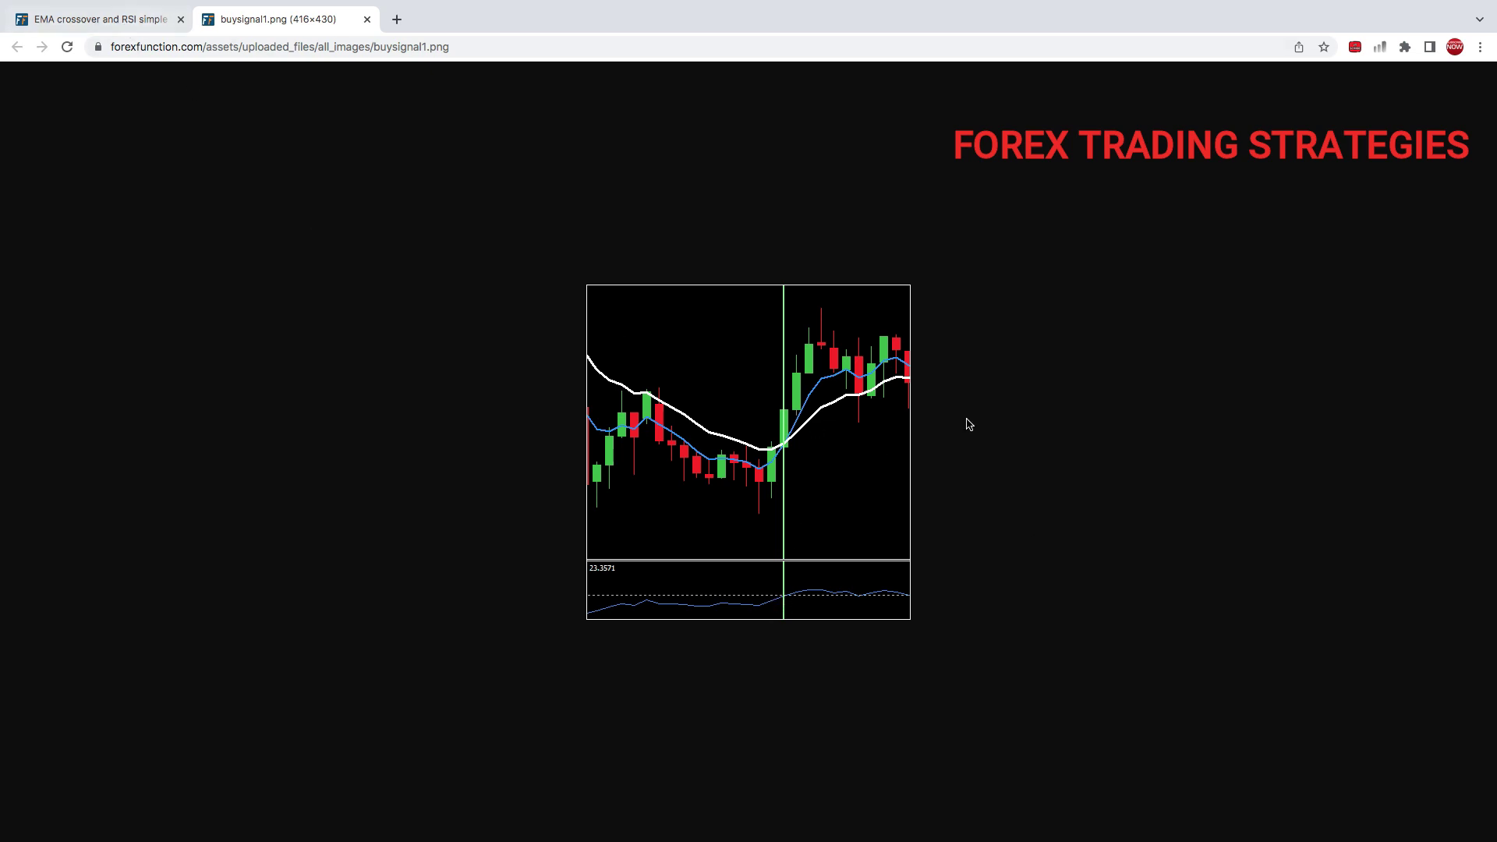
click(144, 21)
Open the SELL signal chart image sellsignal1.png in a new tab and view it
scroll(498, 540, down, 2)
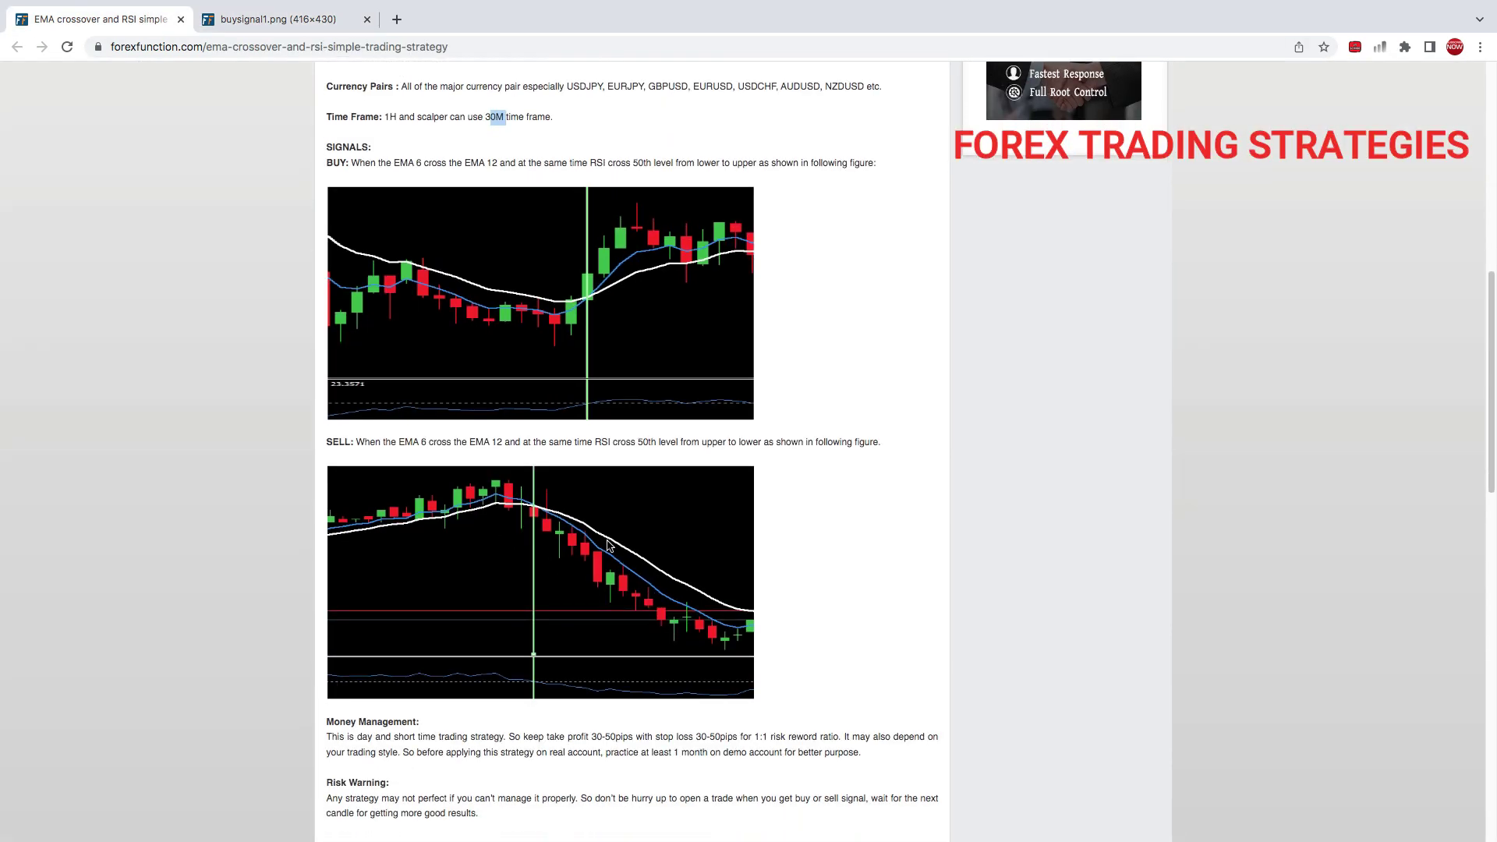
right_click(537, 574)
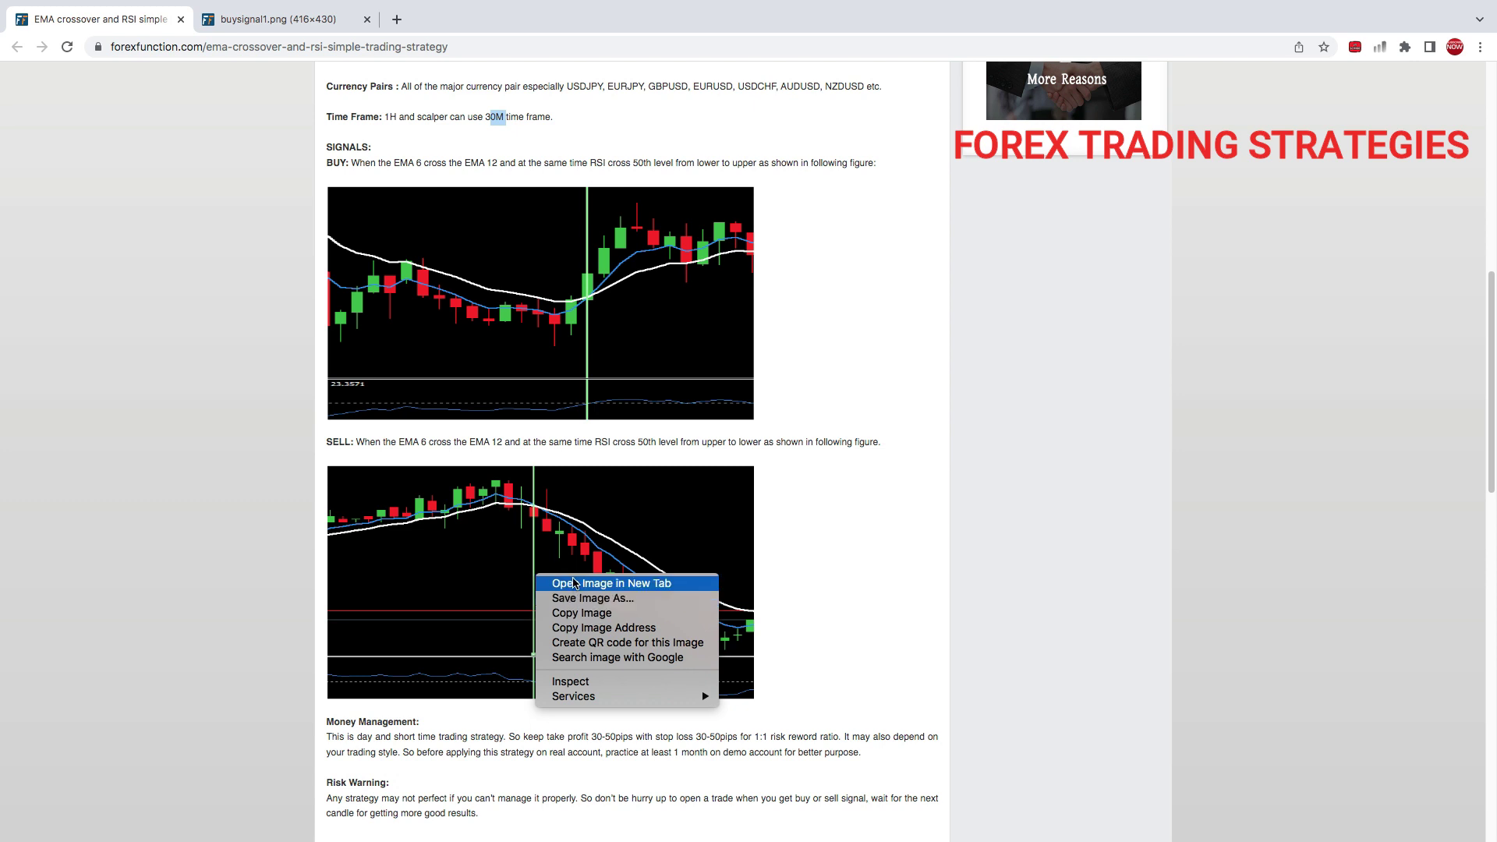
click(573, 583)
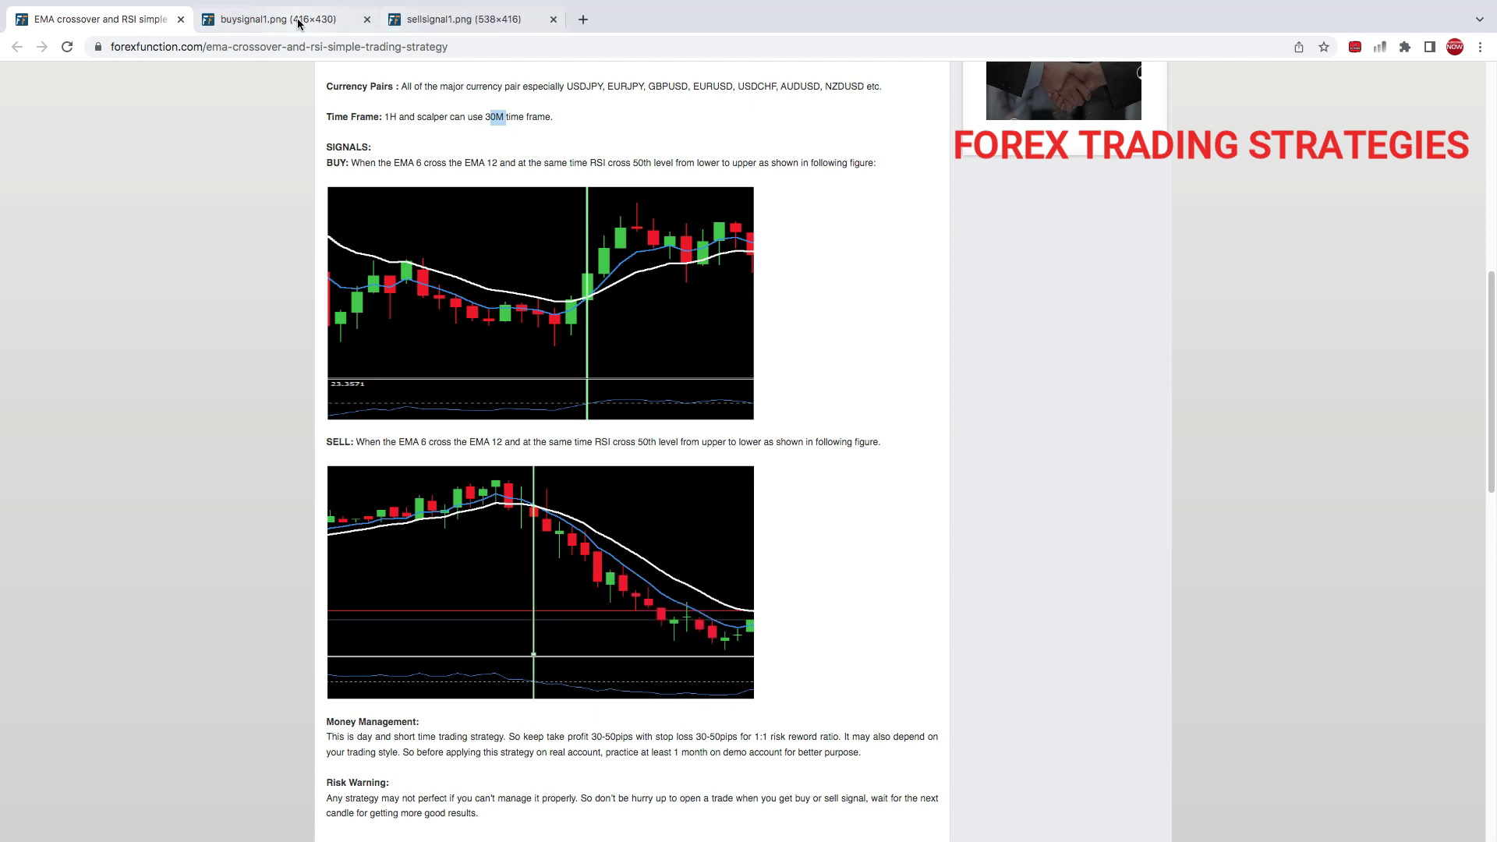
click(355, 21)
click(428, 17)
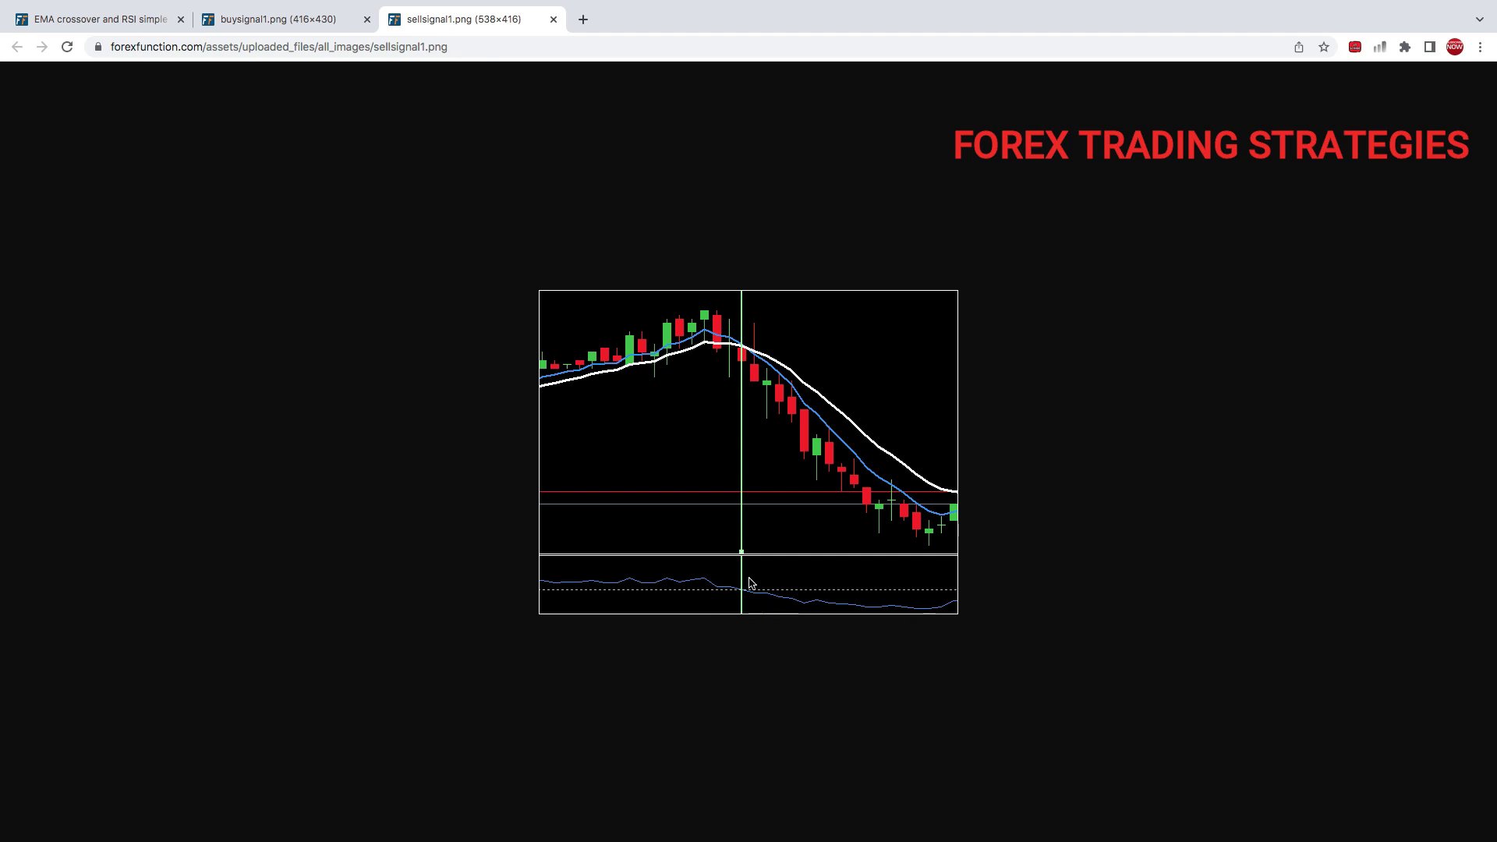
In a new tab, go to the fxDreema Expert Advisor Builder site, stopping the stalled load
click(110, 19)
click(583, 19)
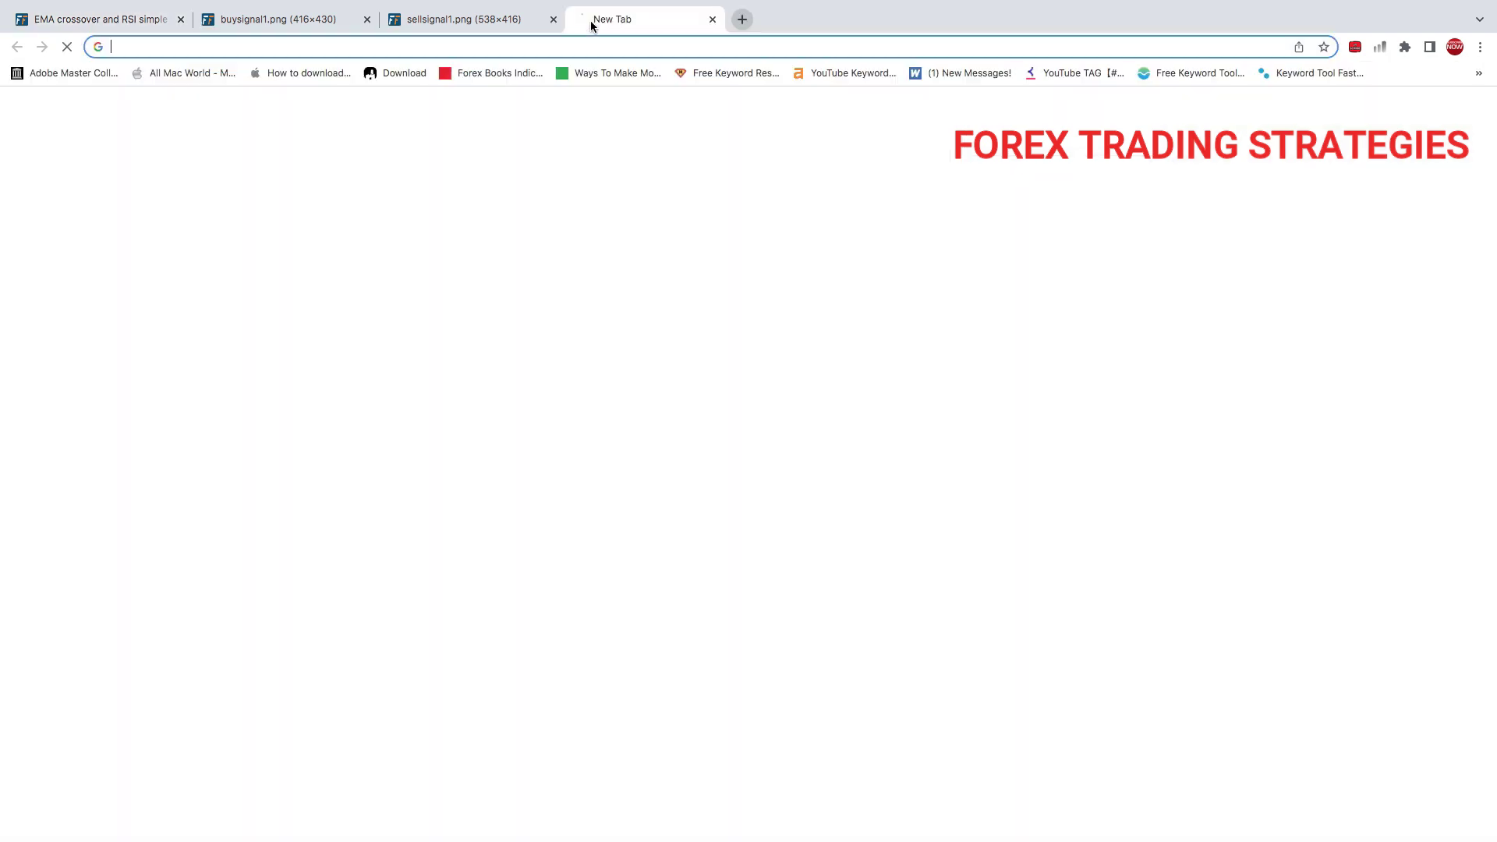
text(fx)
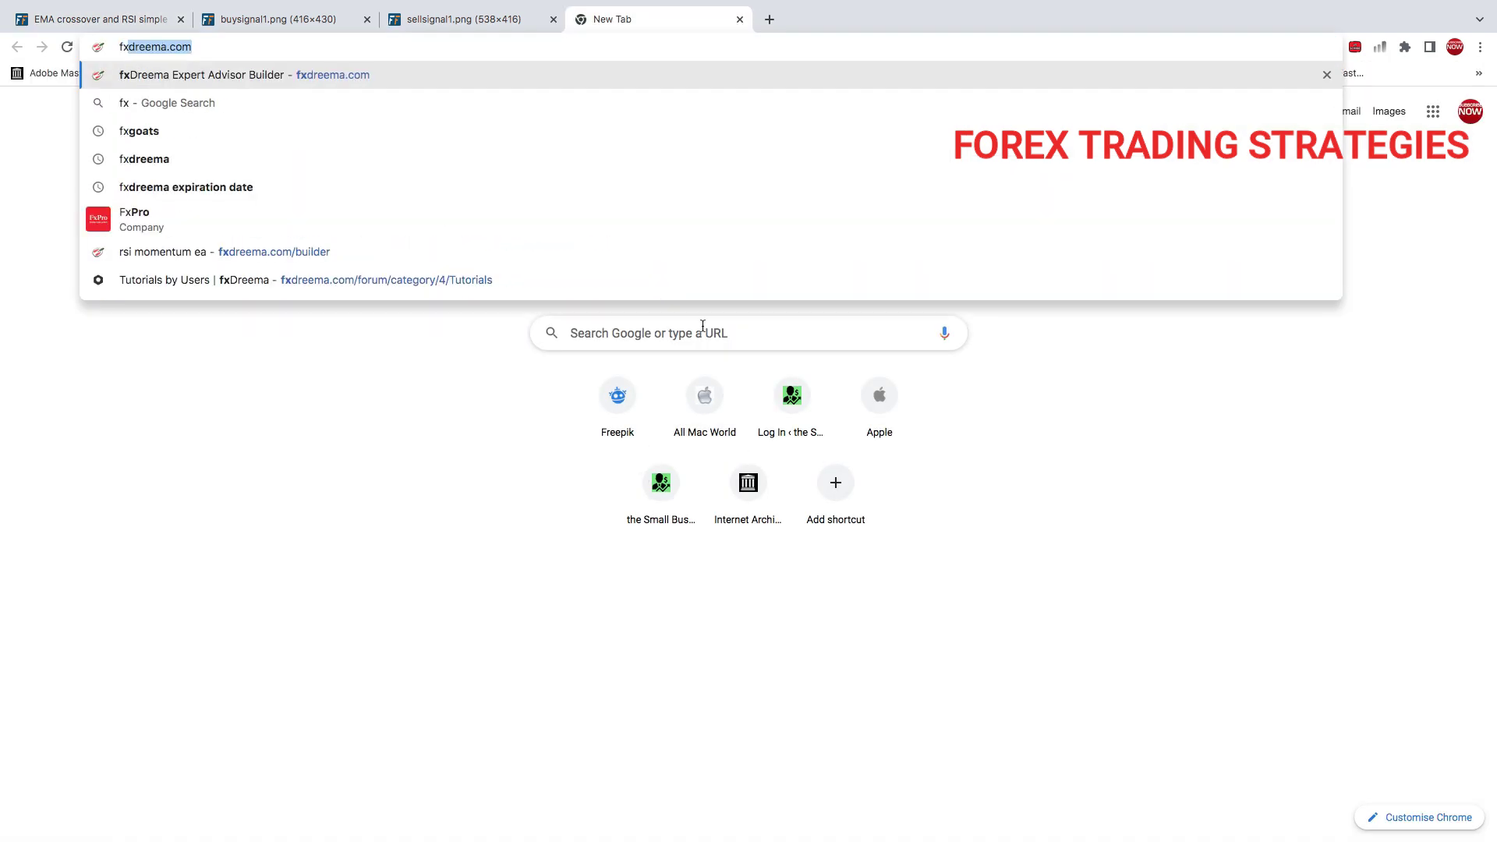
click(304, 75)
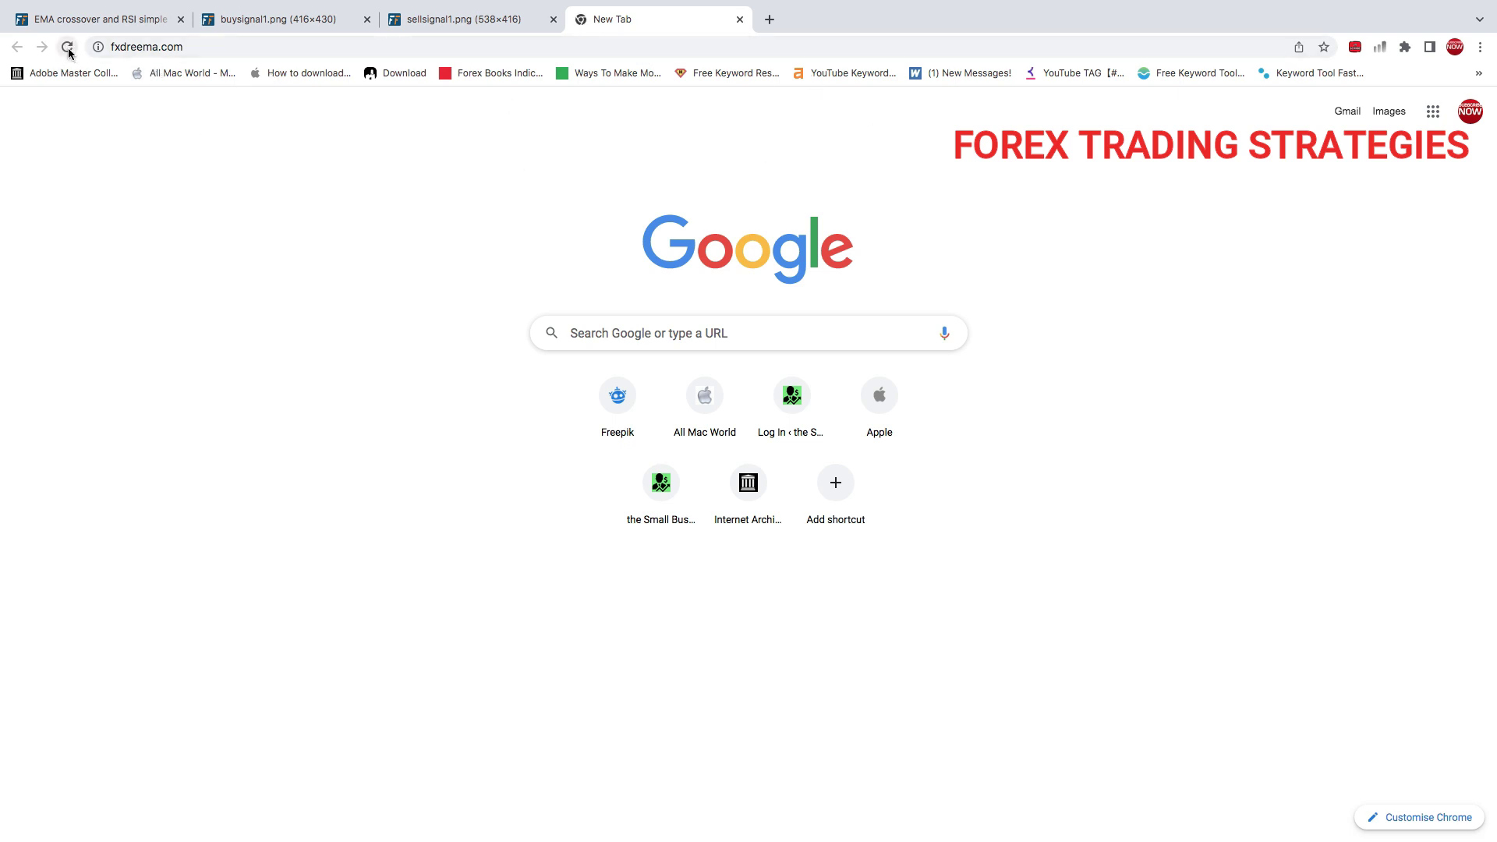
click(67, 47)
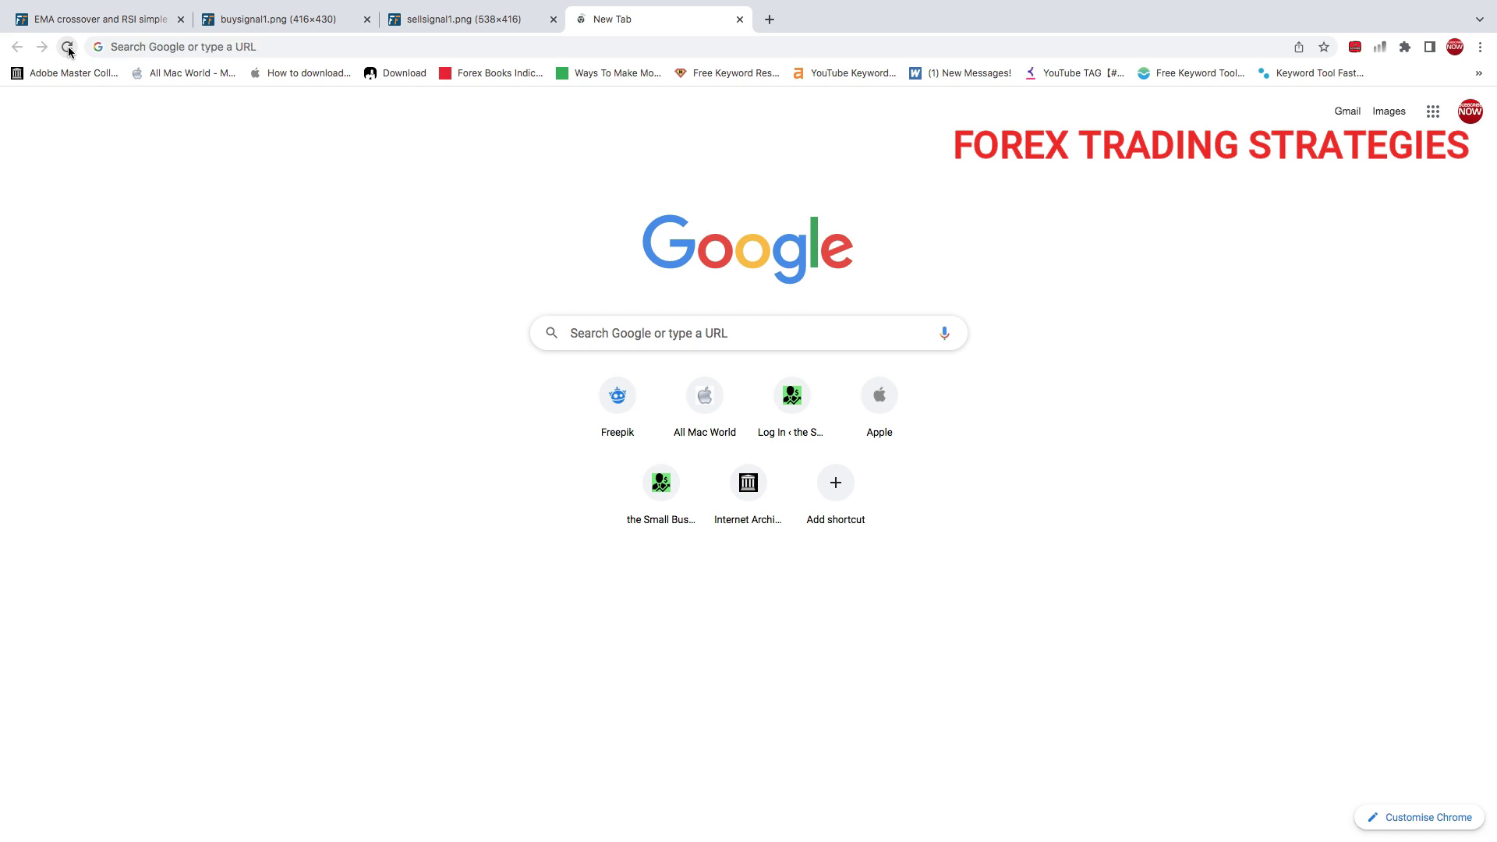
Re-enter fxdreema.com from the address suggestions and reload the tab
click(152, 51)
text(fxdreema.com)
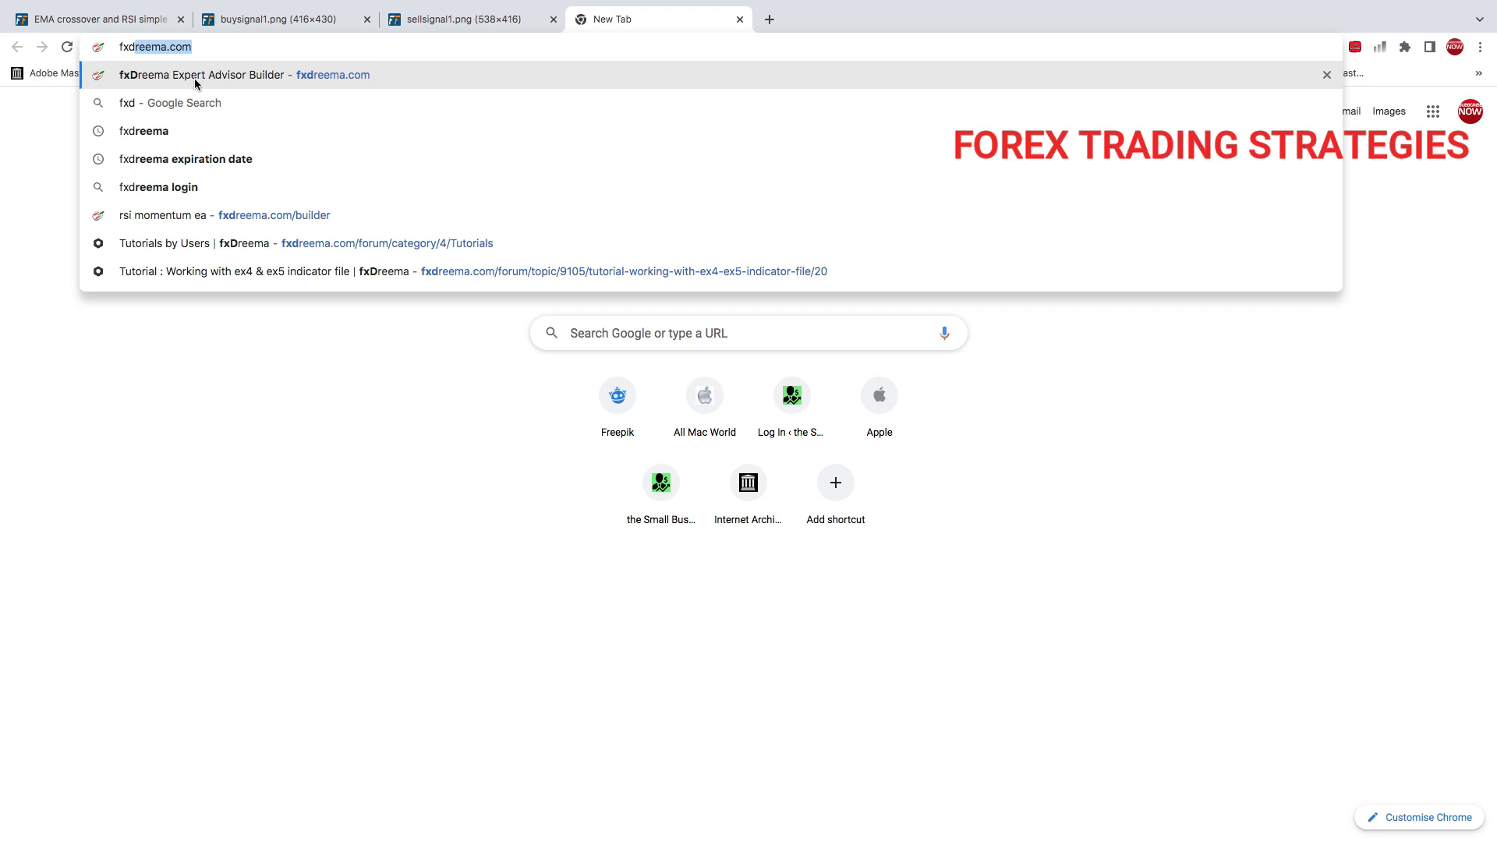
click(199, 84)
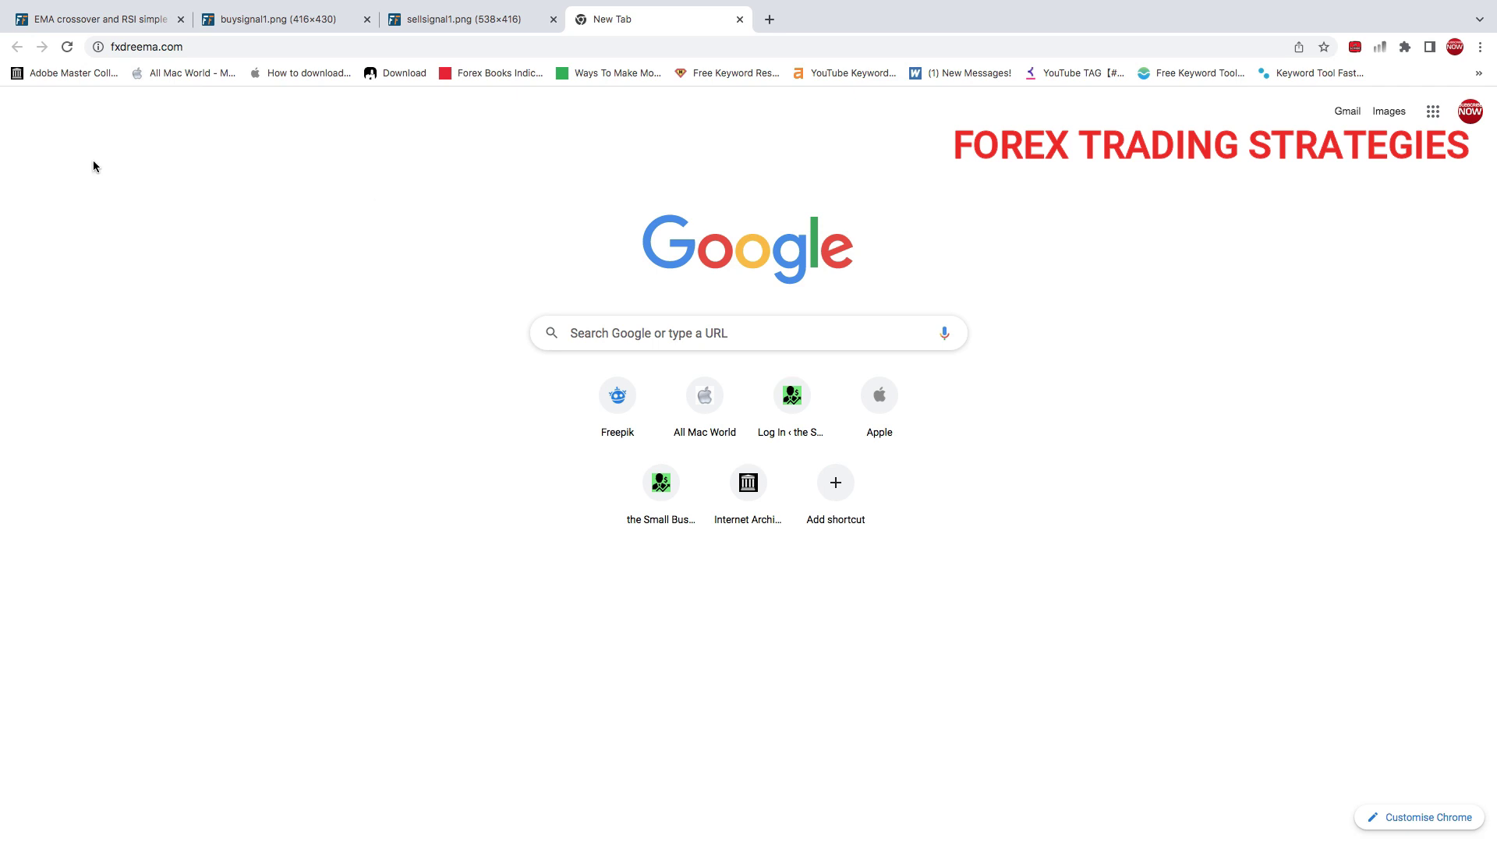
click(67, 47)
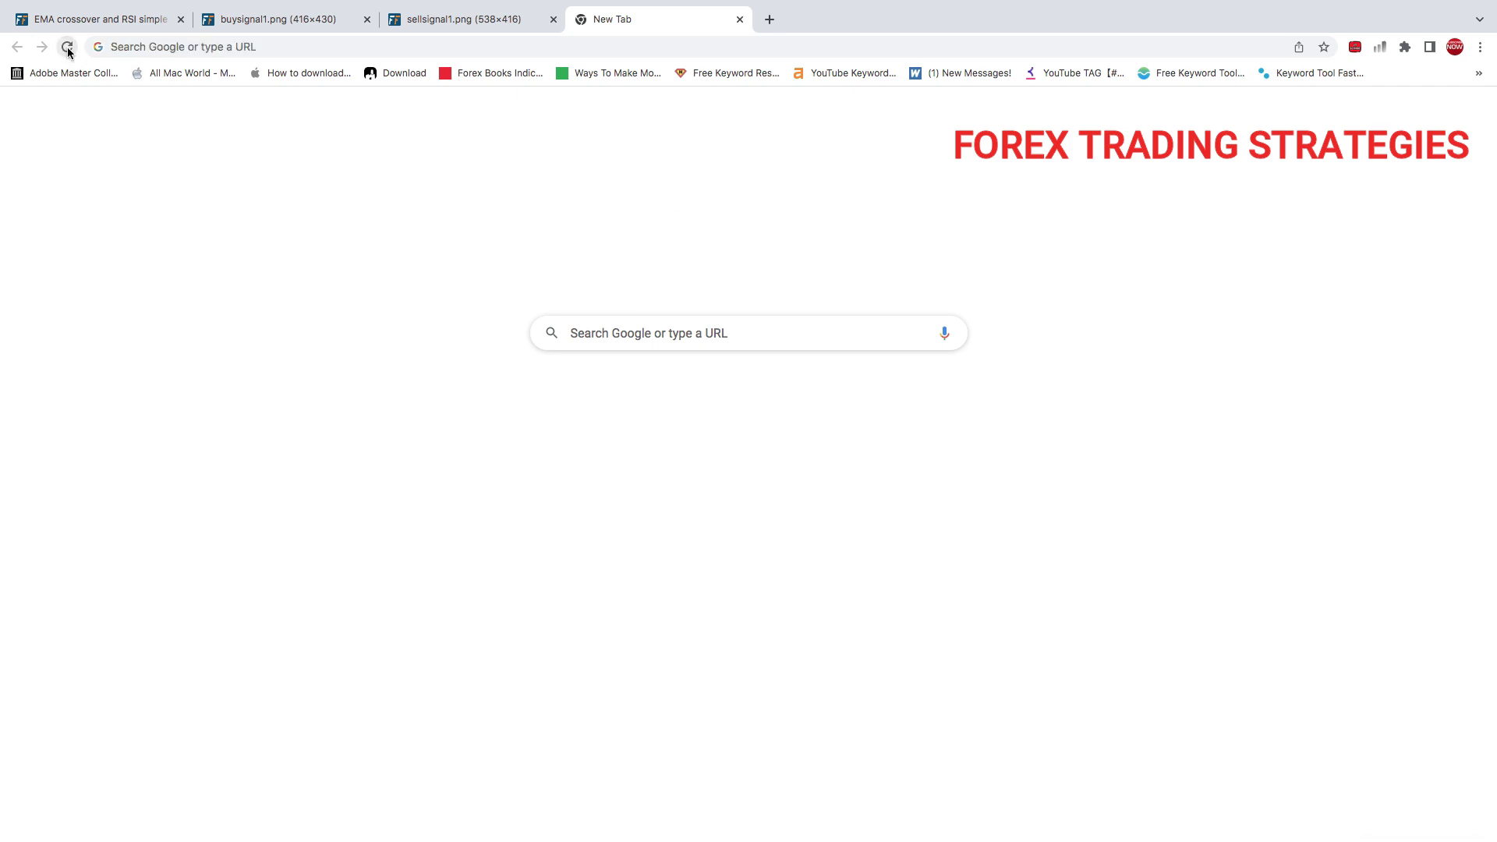
Load fxdreema.com in another new tab and open the Builder with the saved project
click(769, 19)
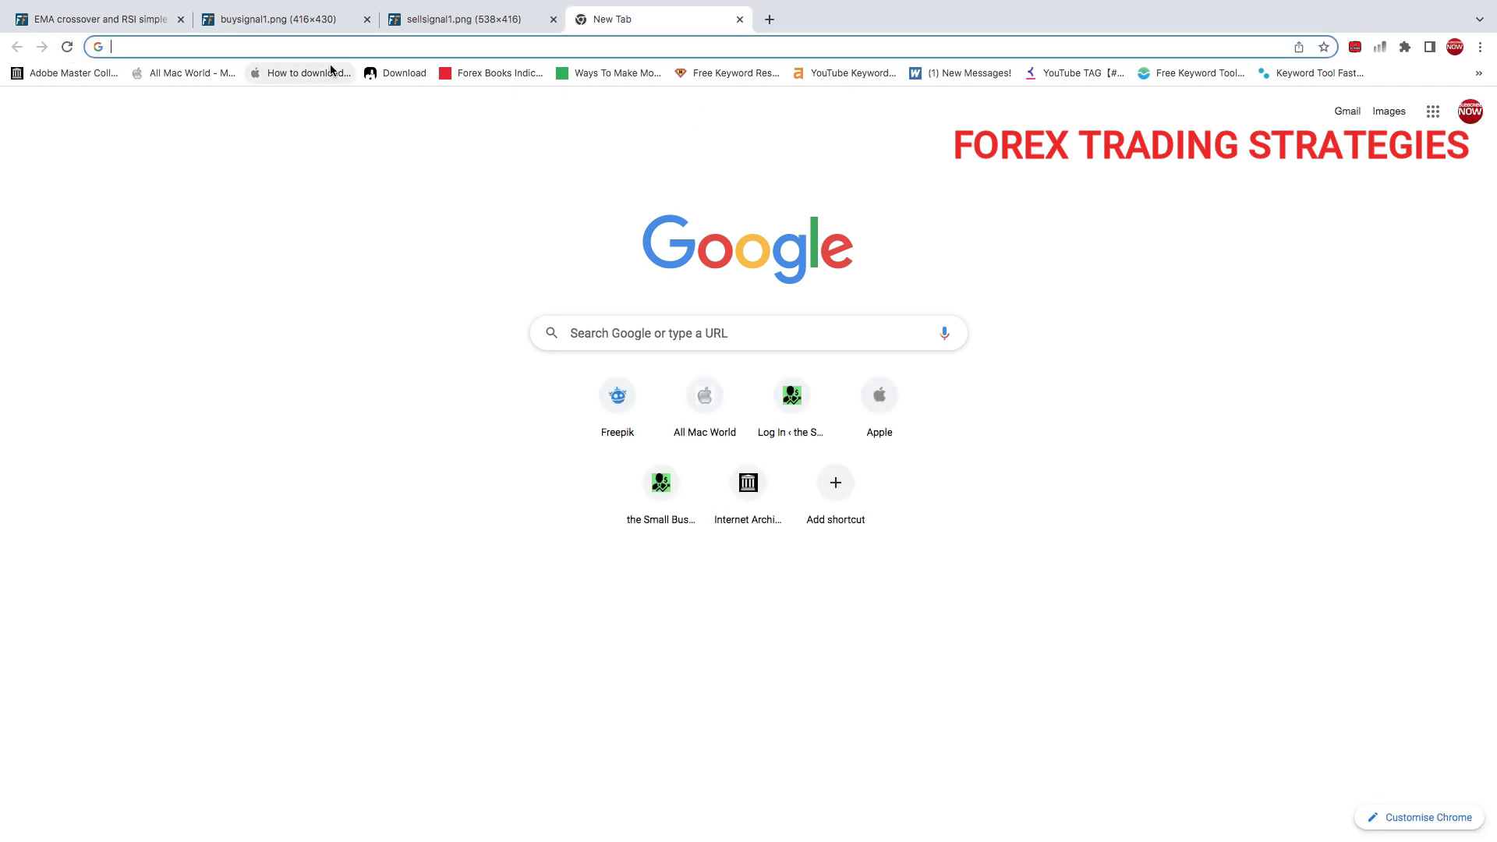
text(fxdreema.com)
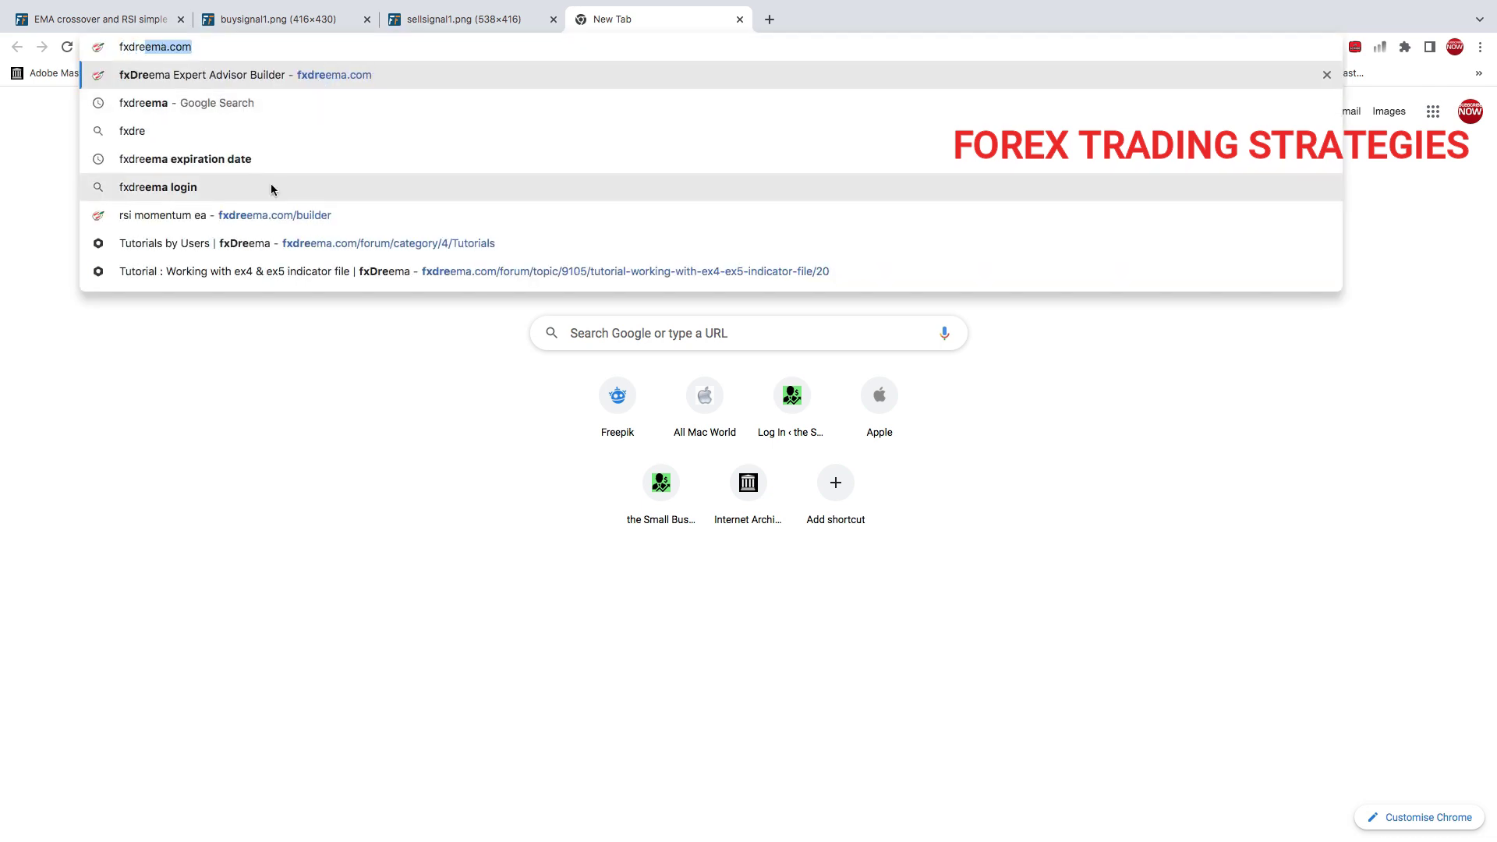
click(215, 76)
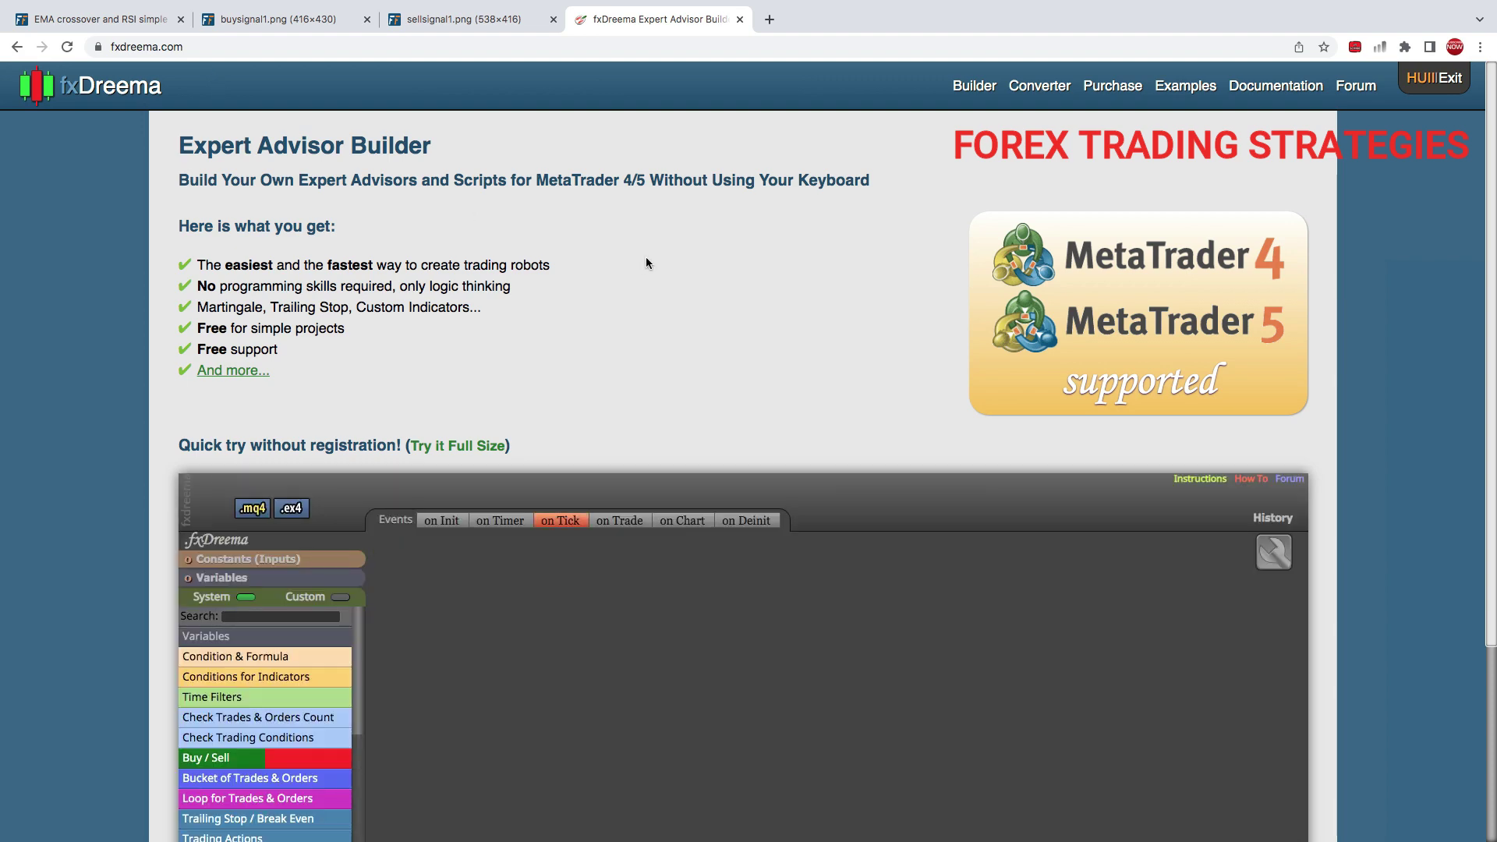
scroll(753, 297, down, 5)
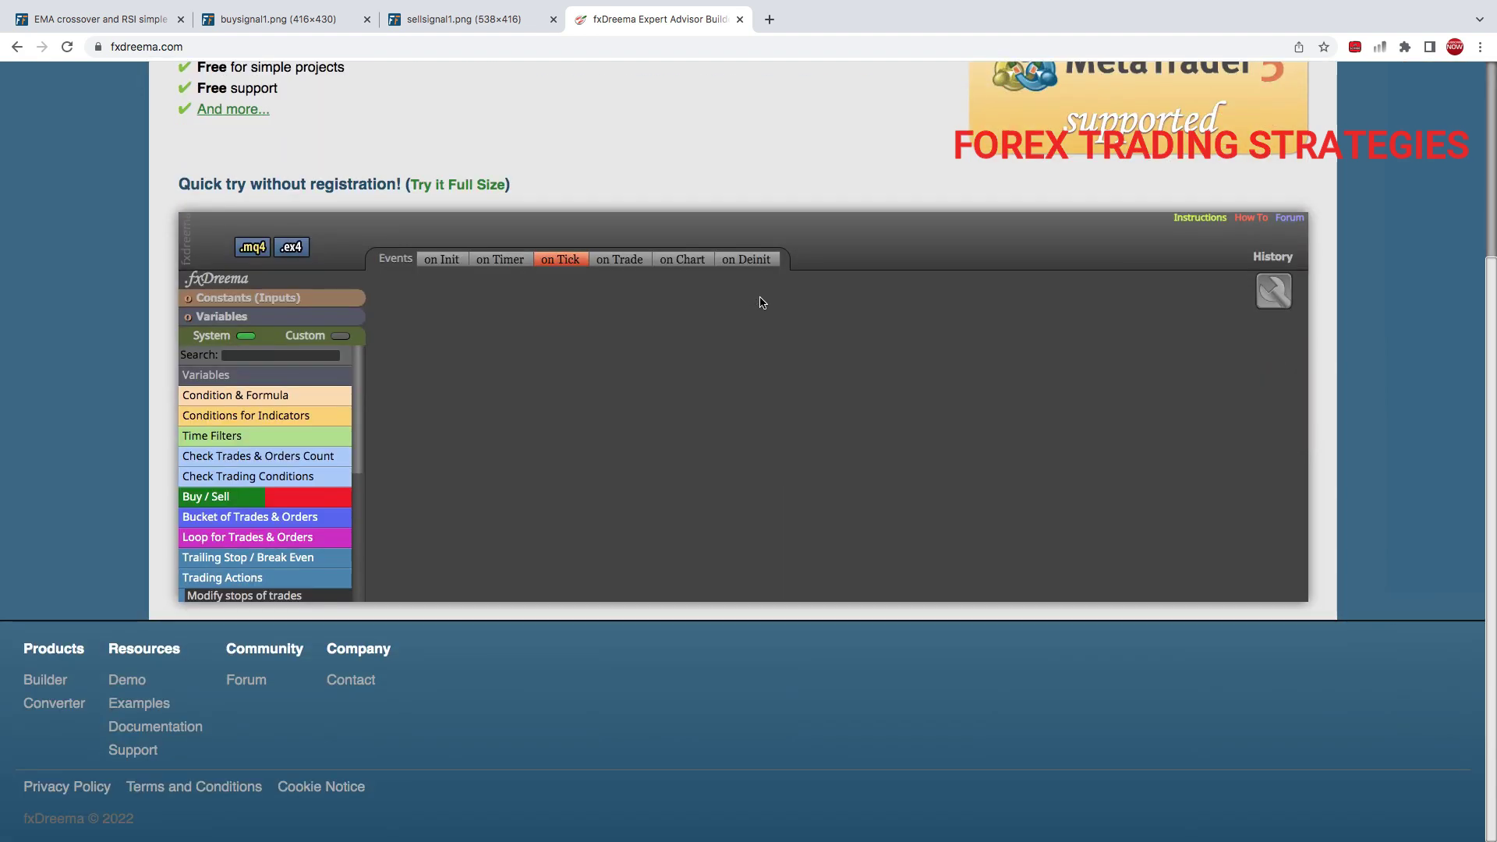
scroll(761, 302, up, 5)
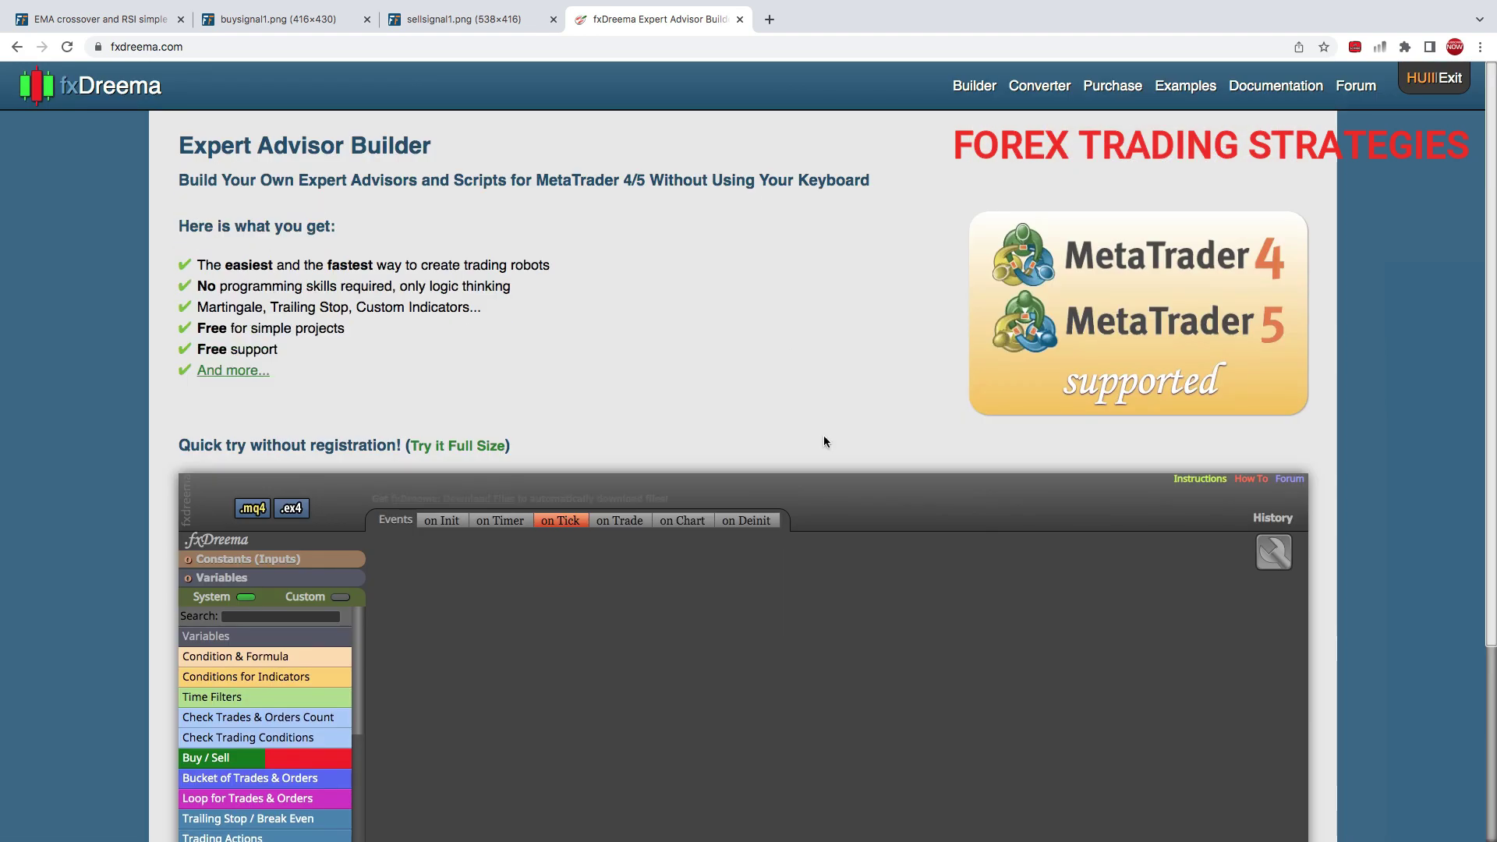
click(974, 87)
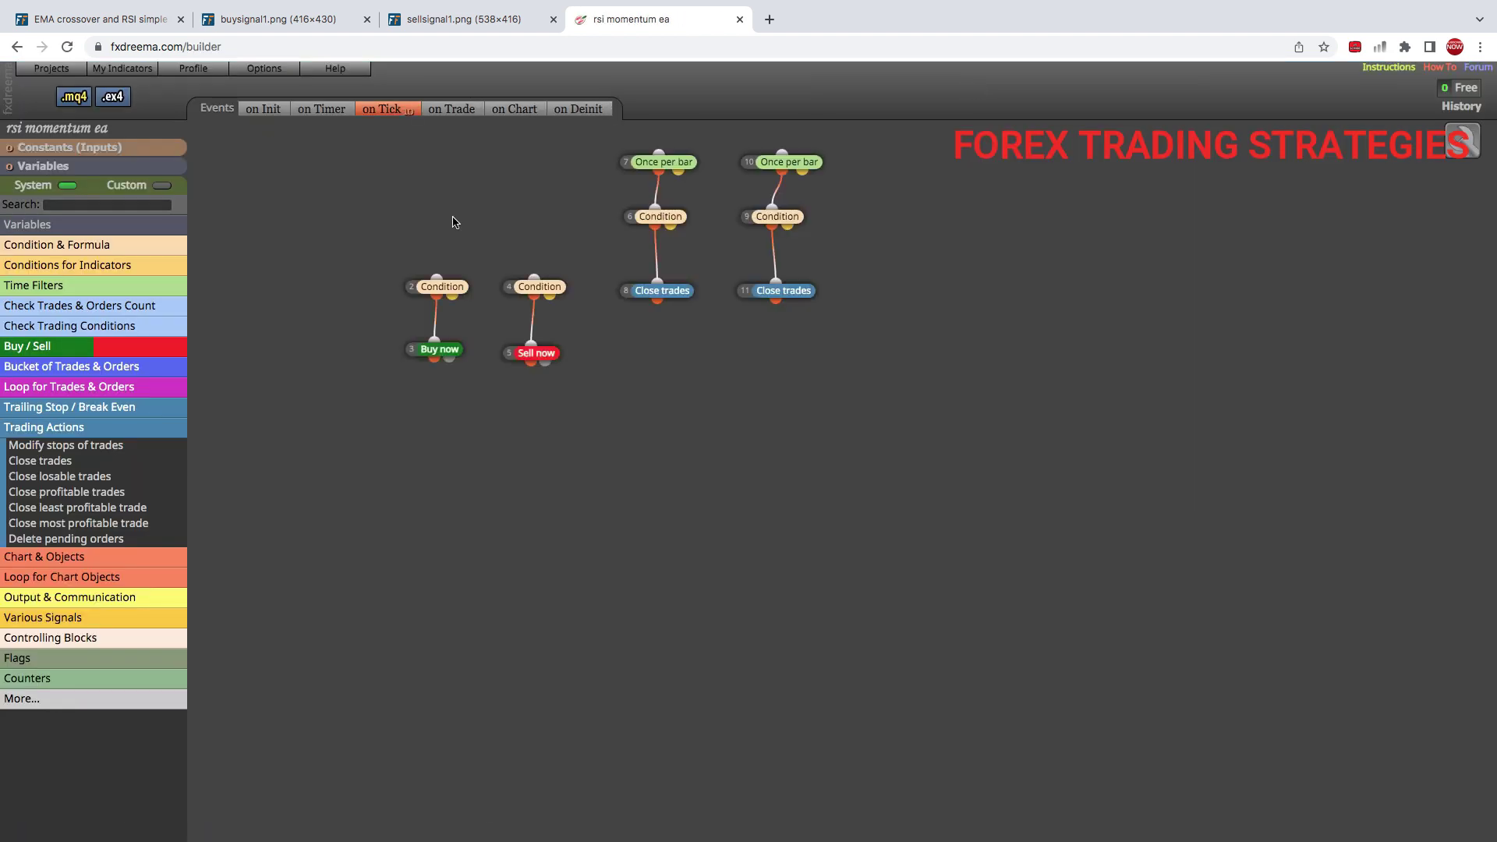
Marquee-select all blocks of the 'rsi momentum ea' canvas and delete them
drag(327, 177, 963, 392)
drag(312, 169, 922, 419)
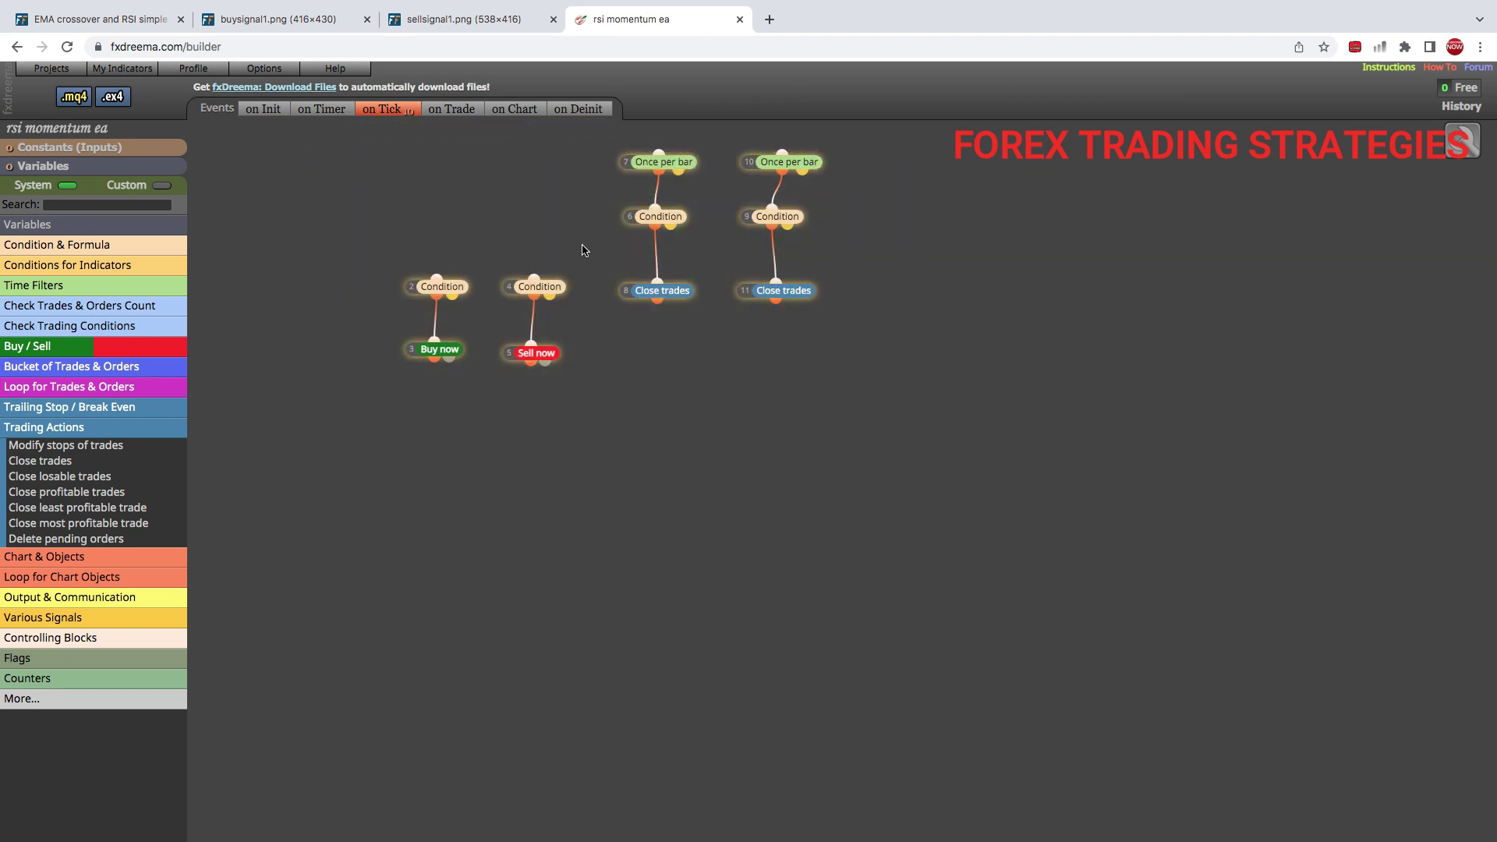
right_click(664, 162)
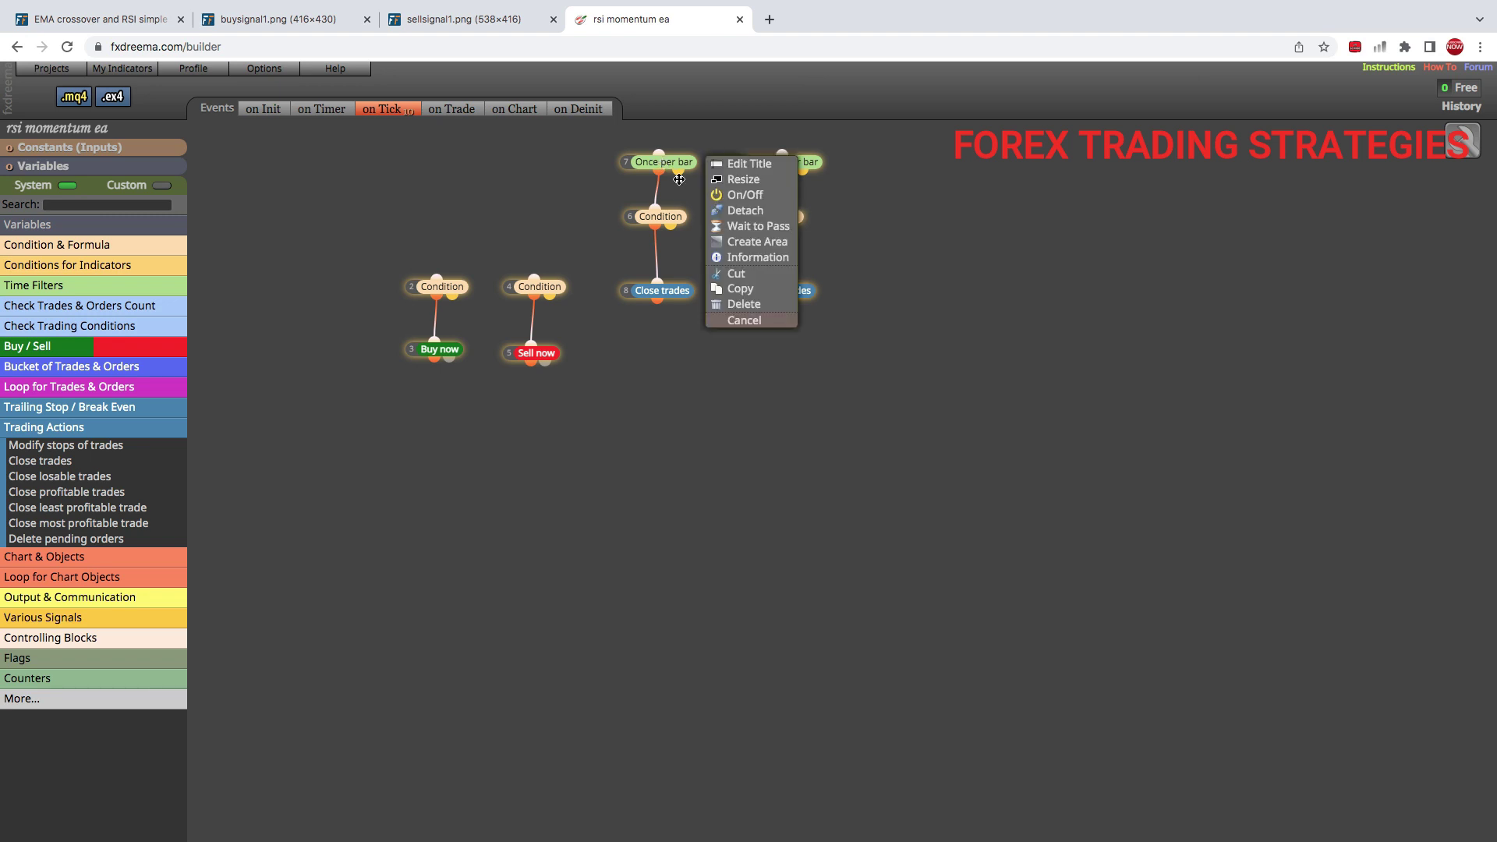
click(737, 307)
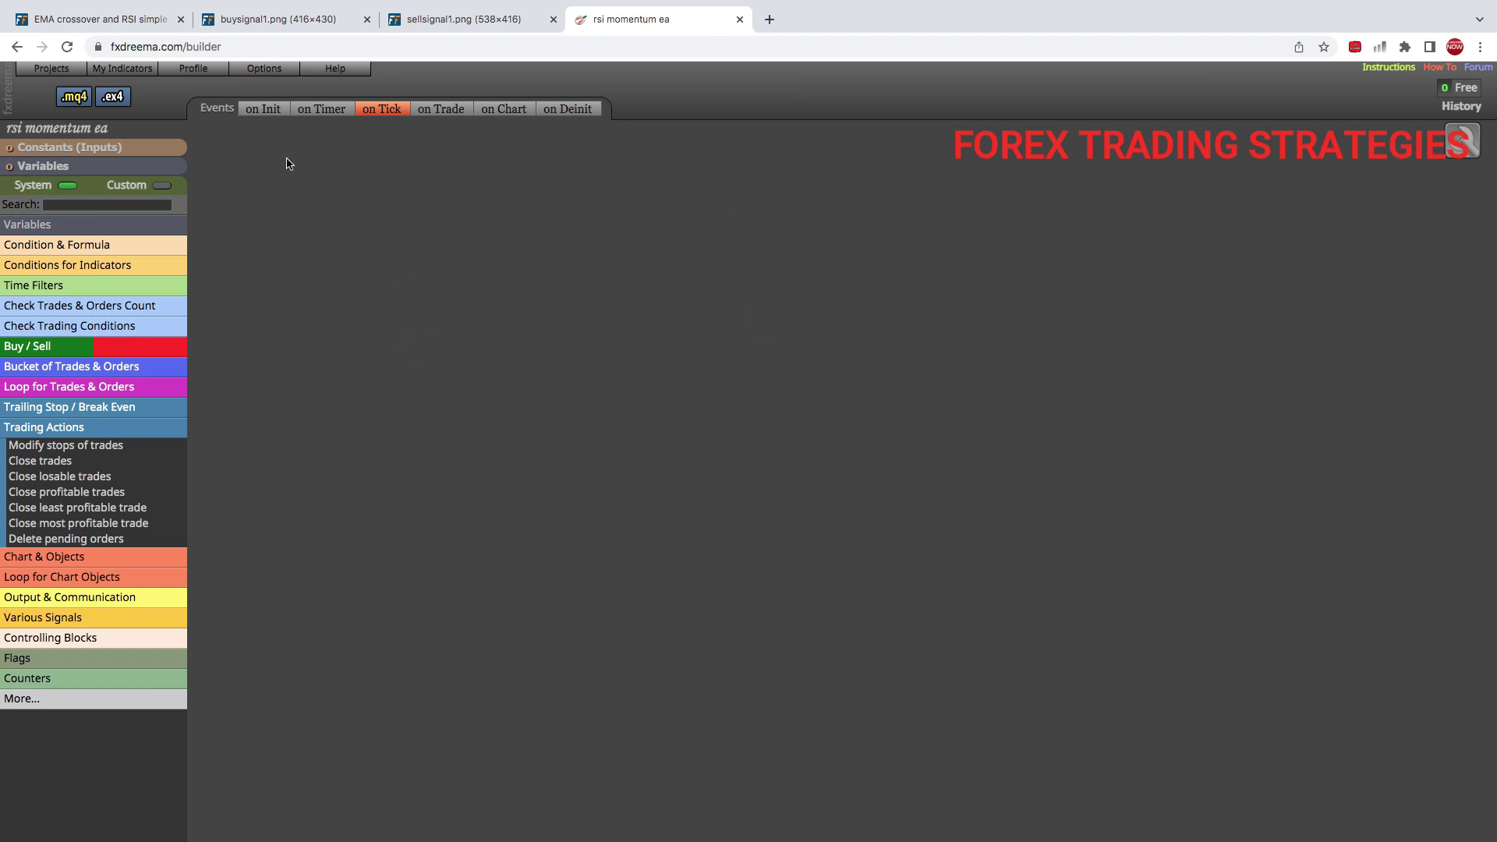
drag(287, 163, 689, 645)
drag(711, 233, 1138, 675)
Place a No trade block from Check Trades & Orders Count on the canvas
click(55, 428)
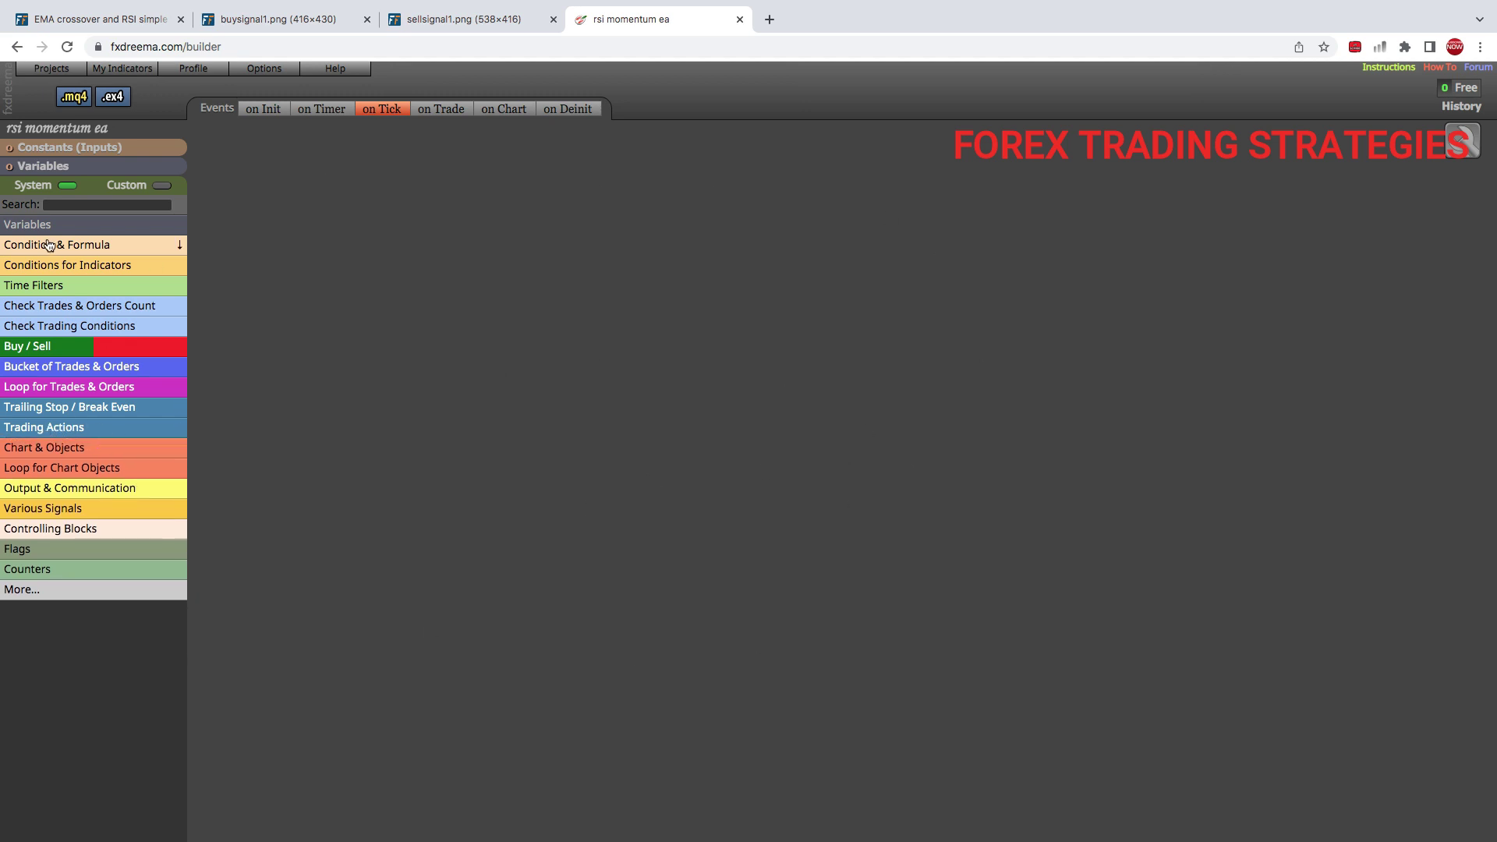
click(41, 327)
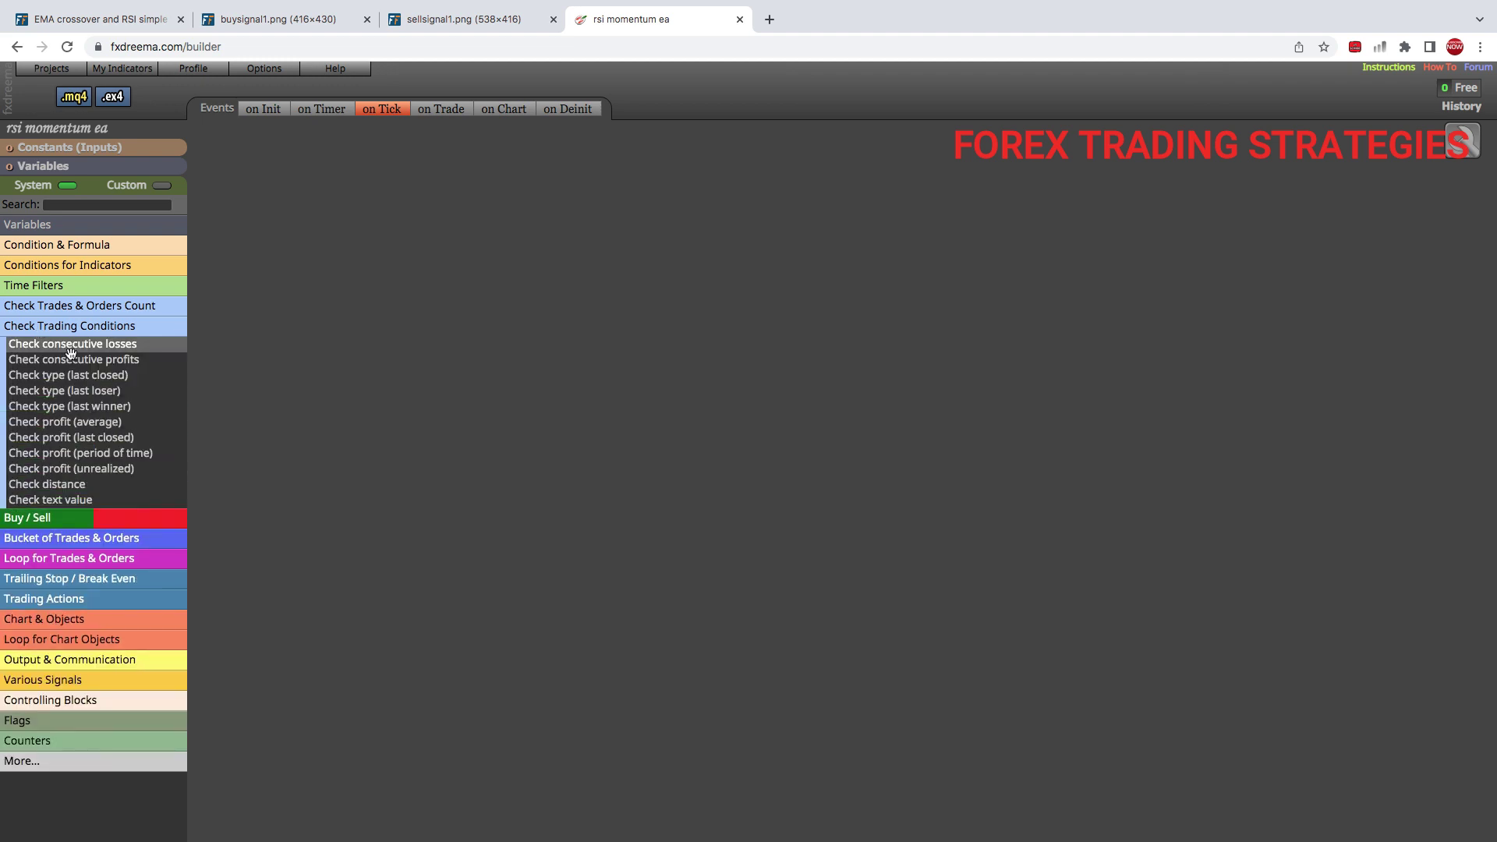
click(35, 308)
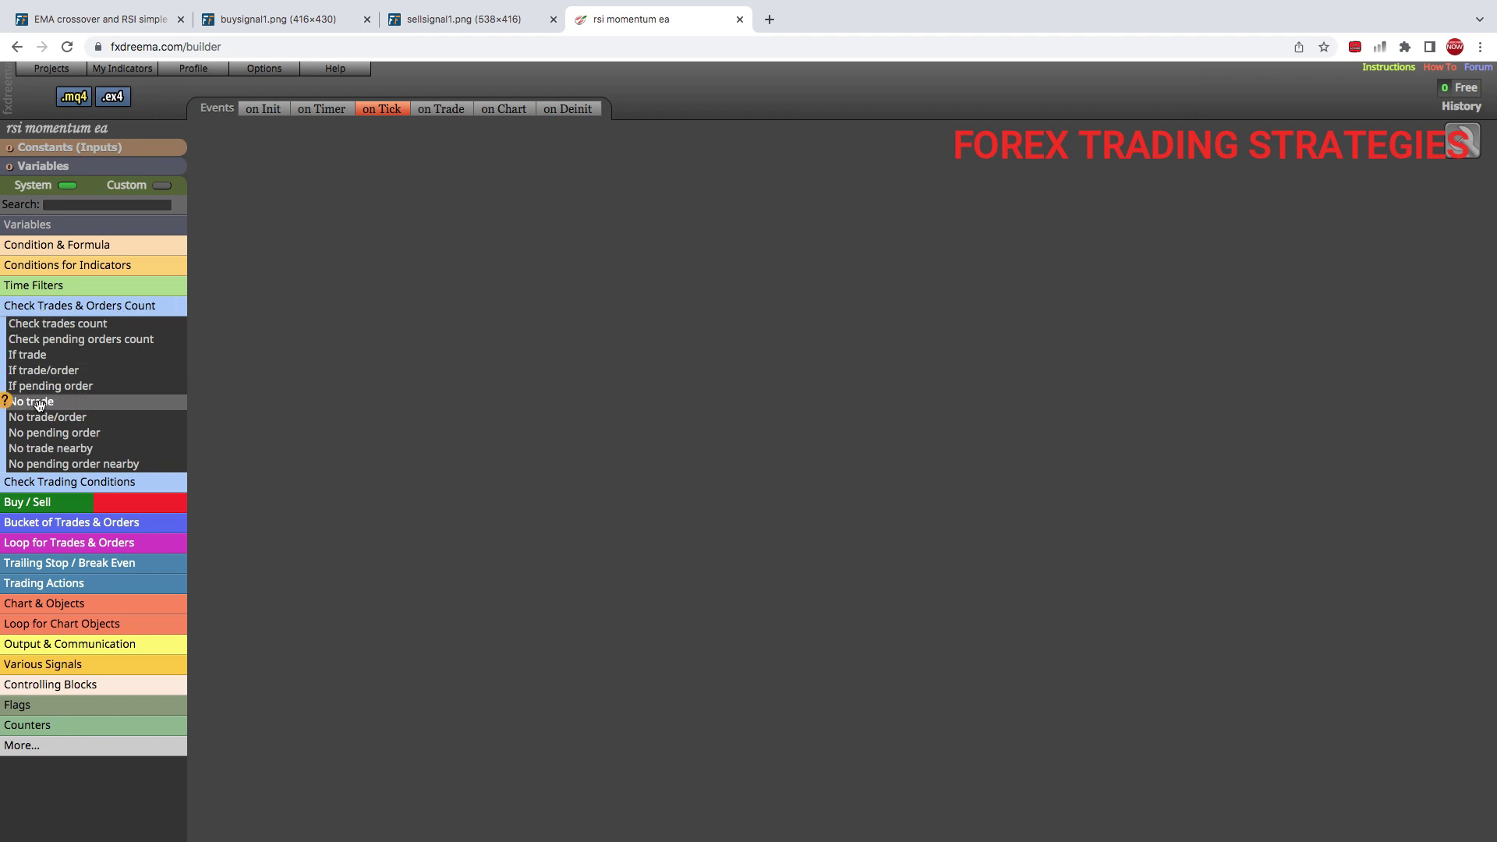
drag(38, 404, 472, 211)
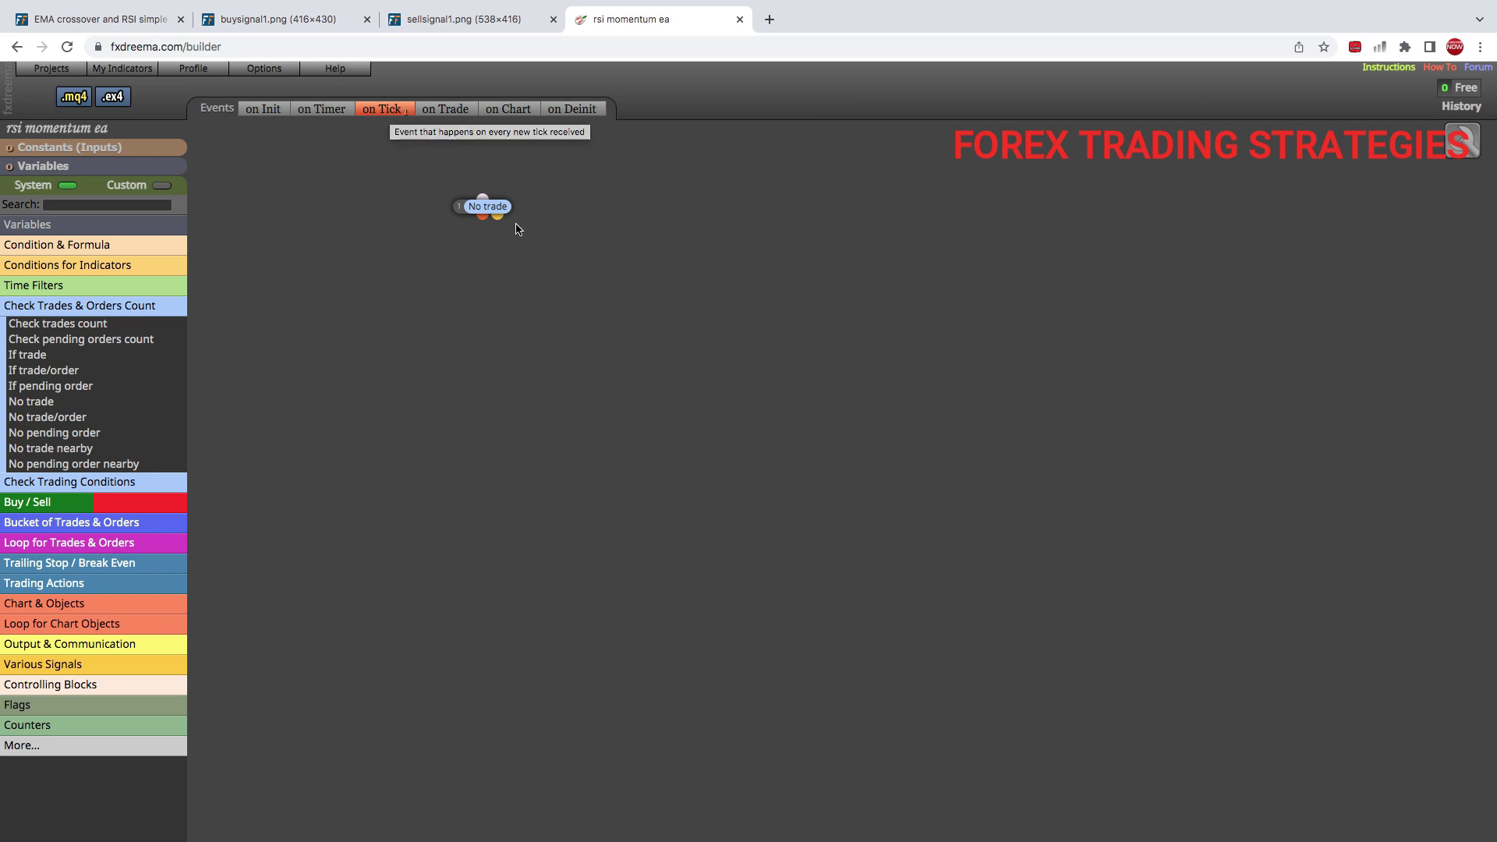
drag(487, 205, 505, 198)
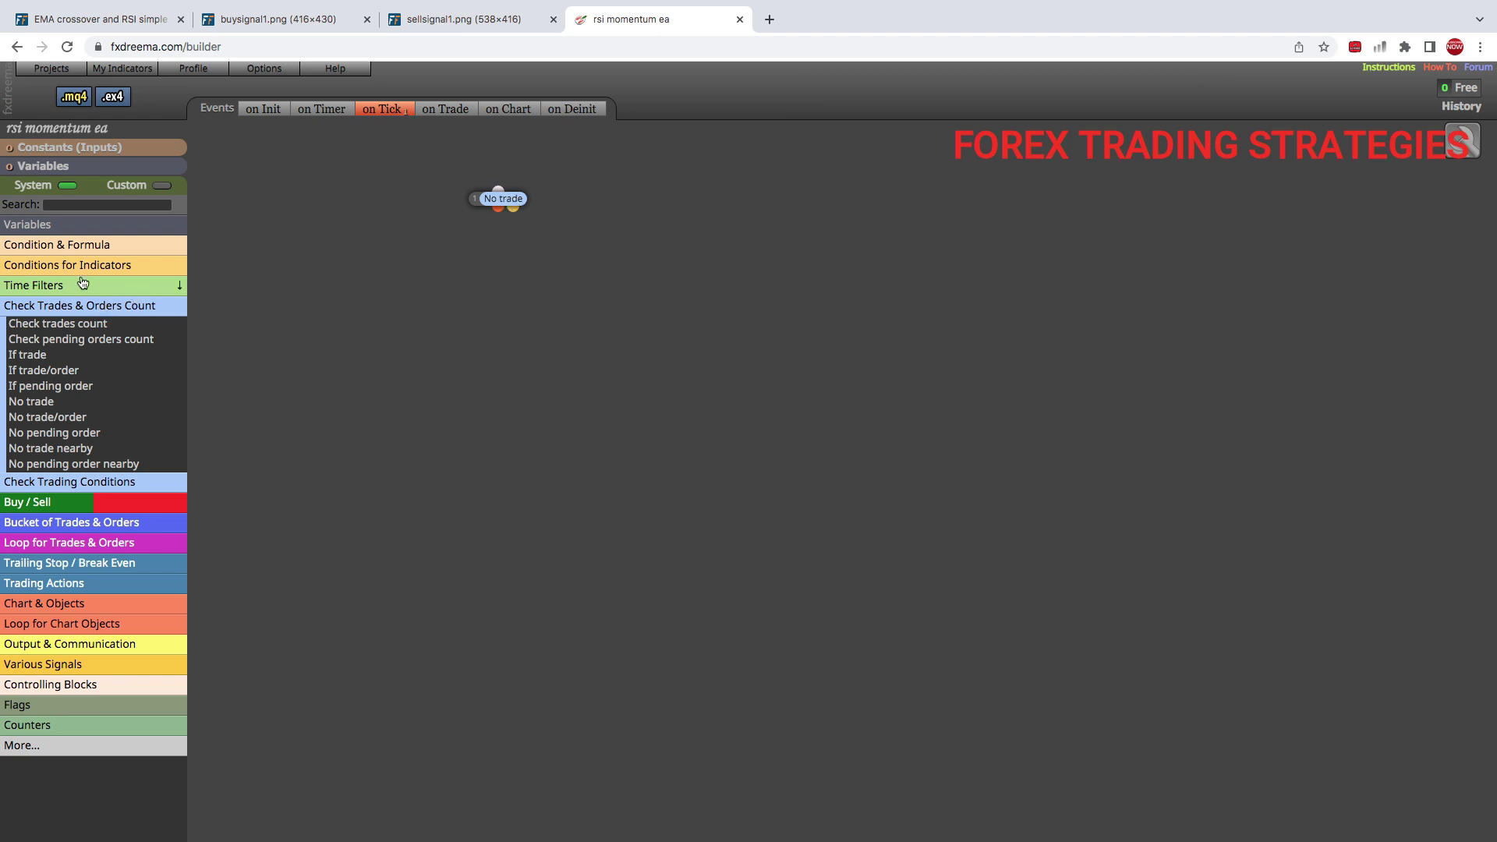
Add a Once per bar time filter below No trade and connect them
click(46, 307)
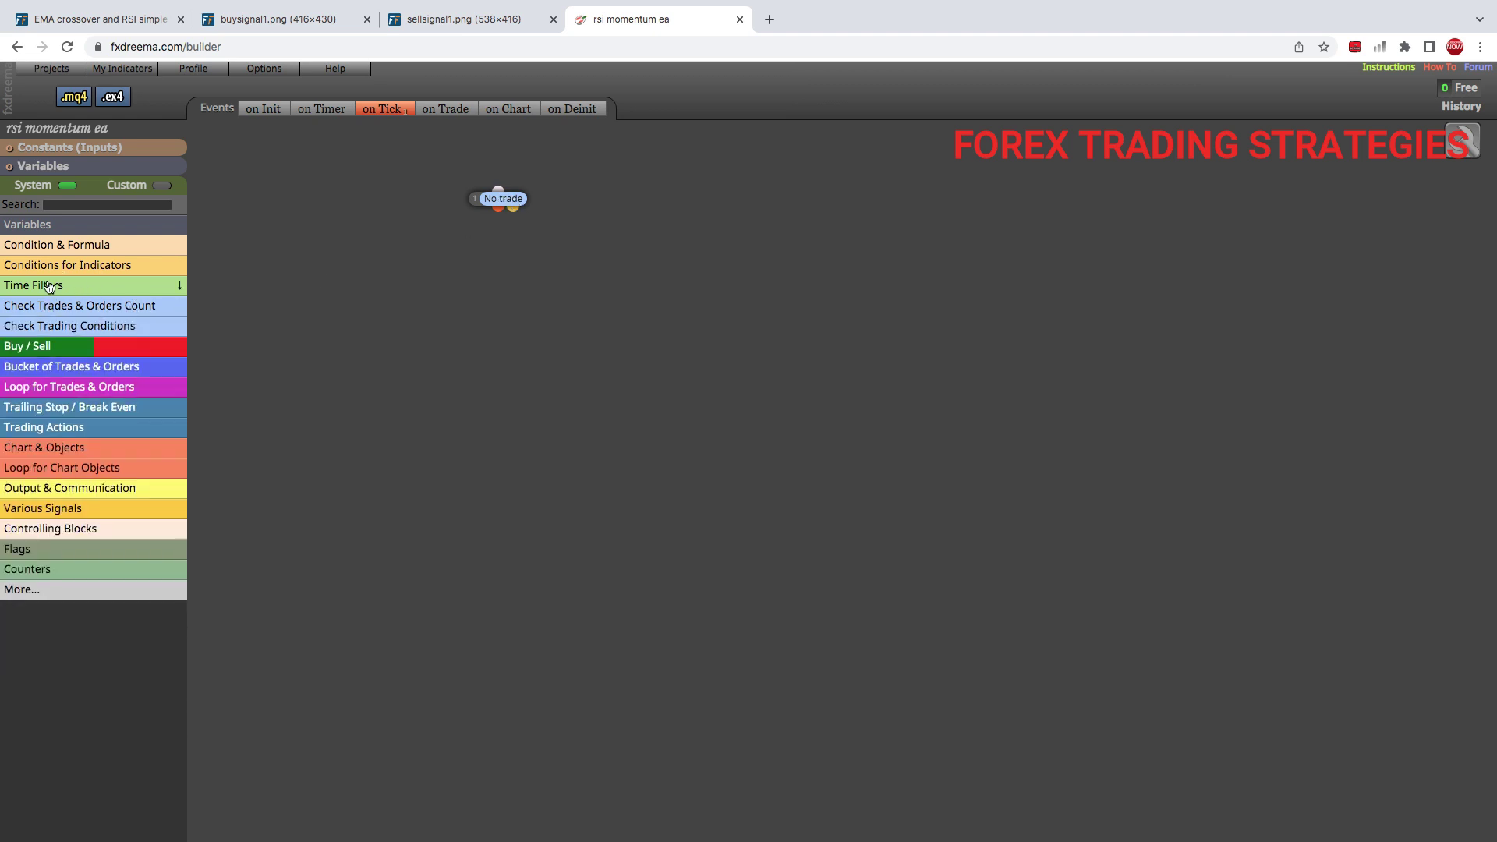
click(50, 288)
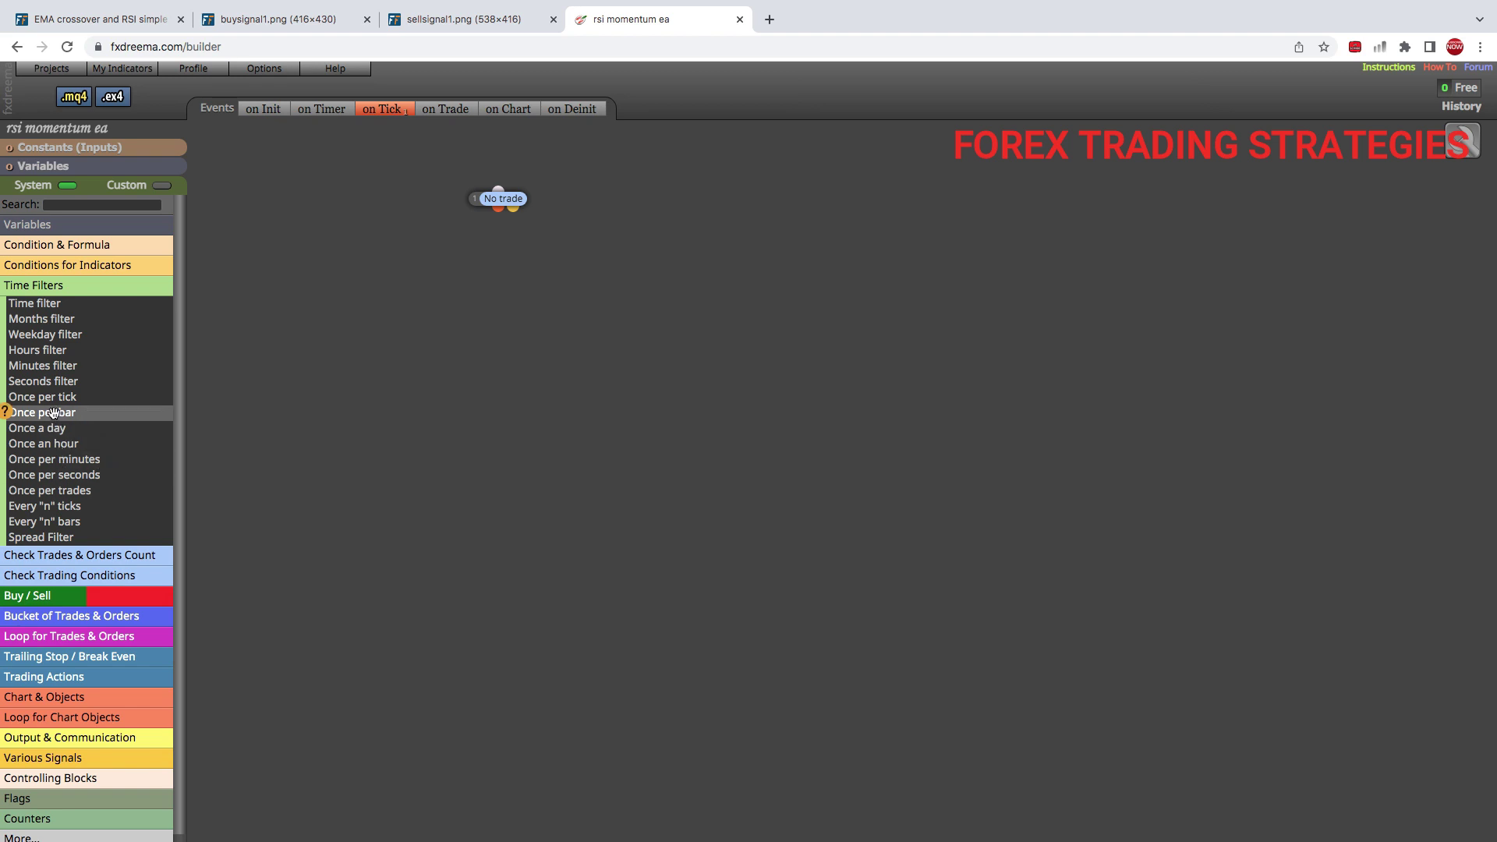
drag(43, 412, 477, 251)
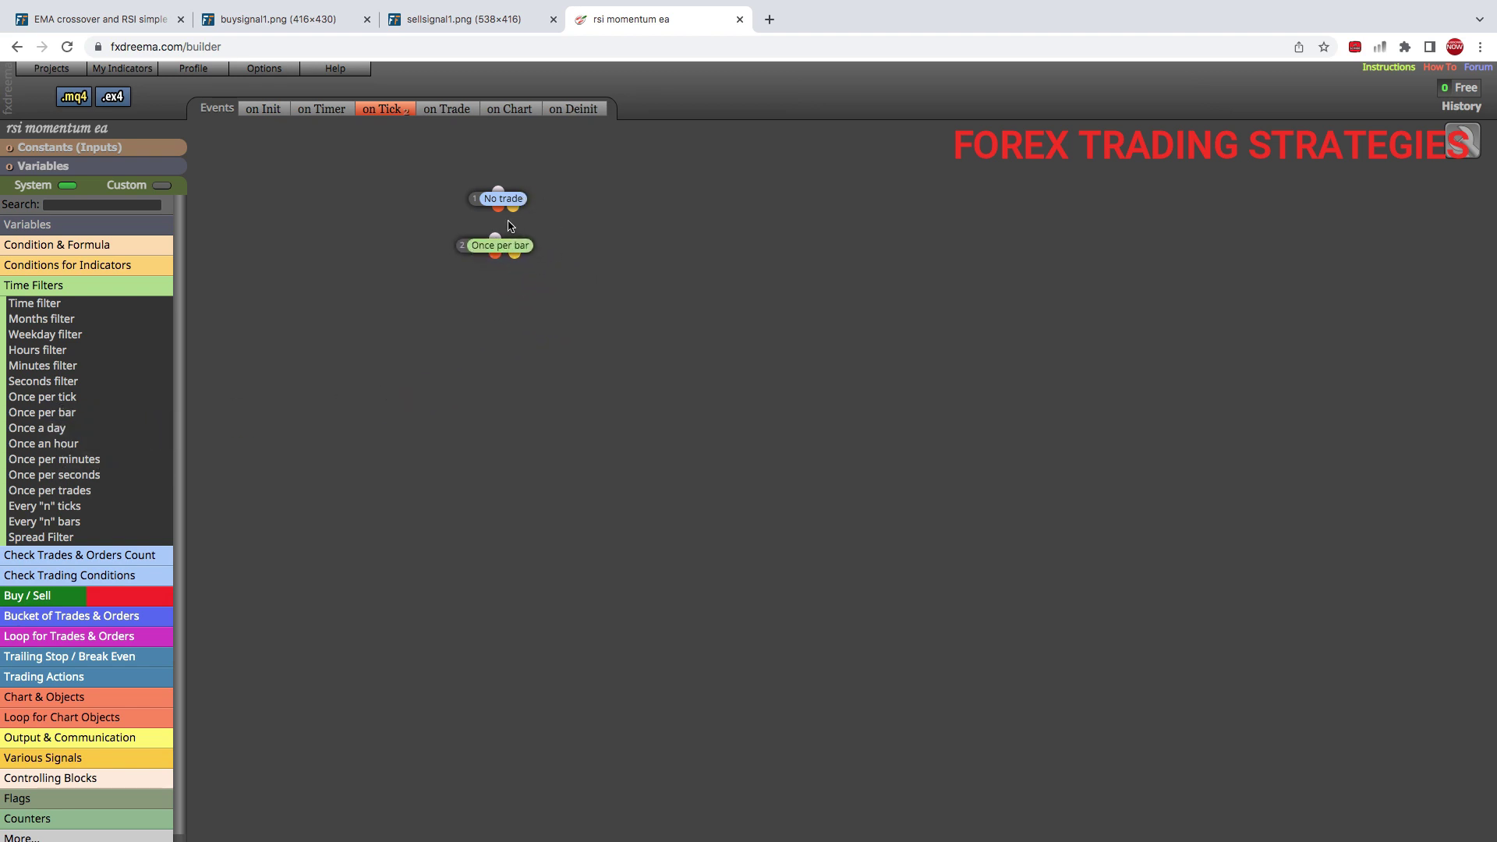
drag(498, 209, 495, 245)
drag(500, 246, 504, 245)
drag(438, 173, 576, 300)
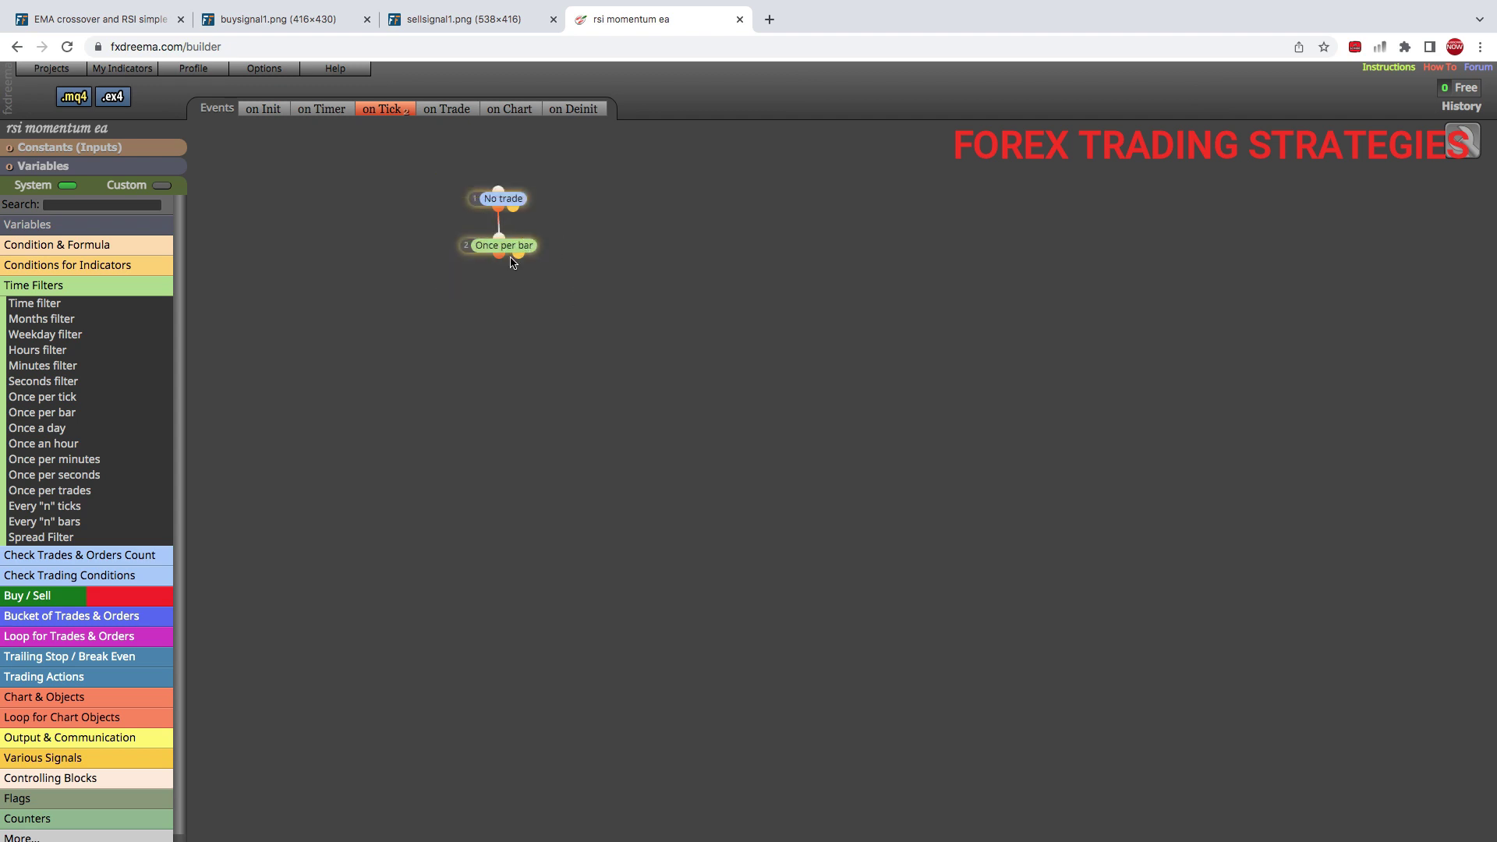
Add a Condition block to the canvas below Once per bar
click(454, 311)
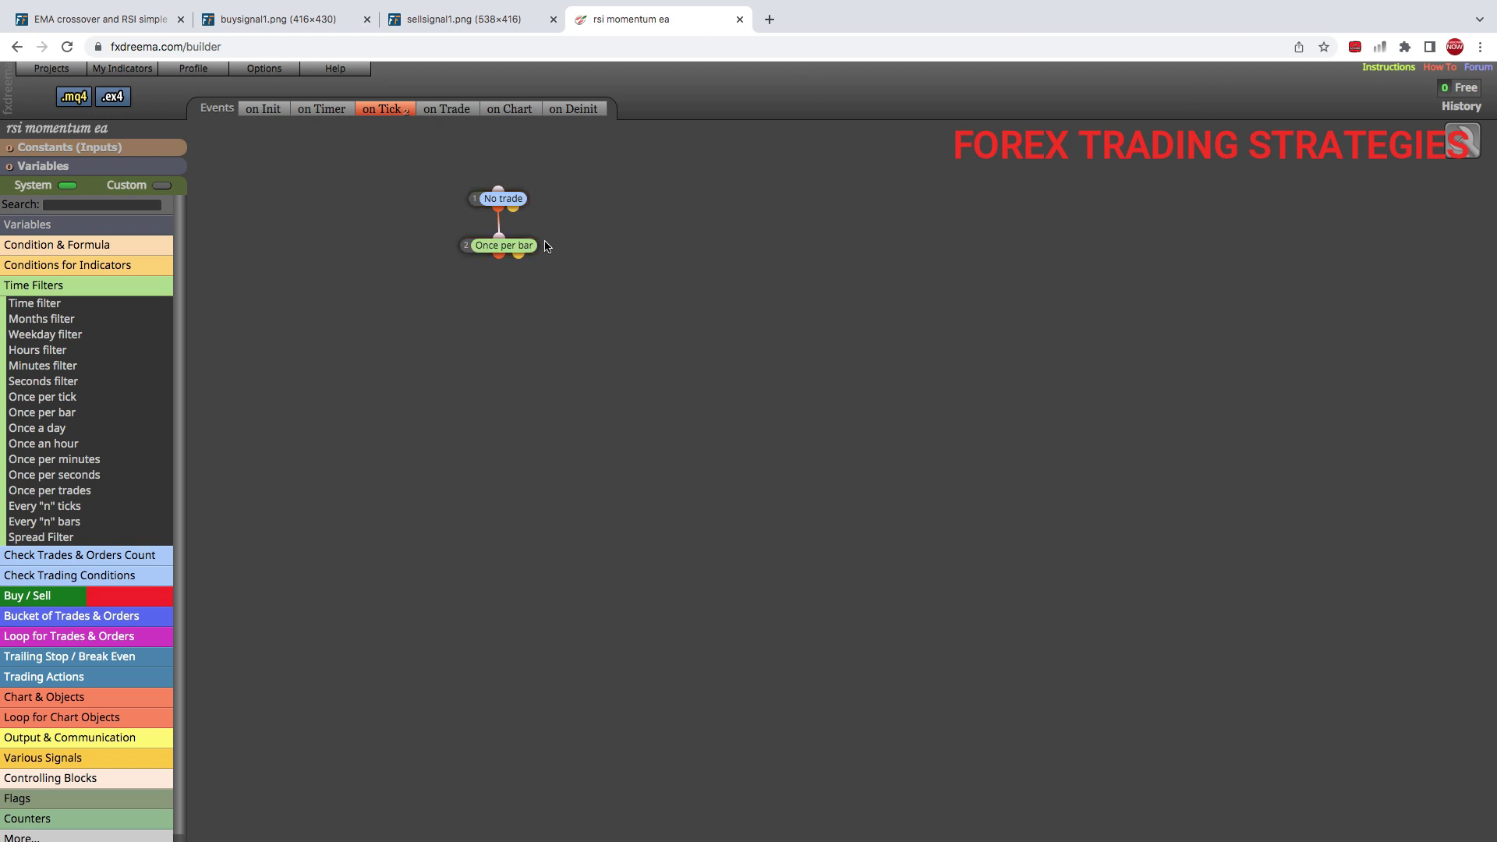
click(56, 286)
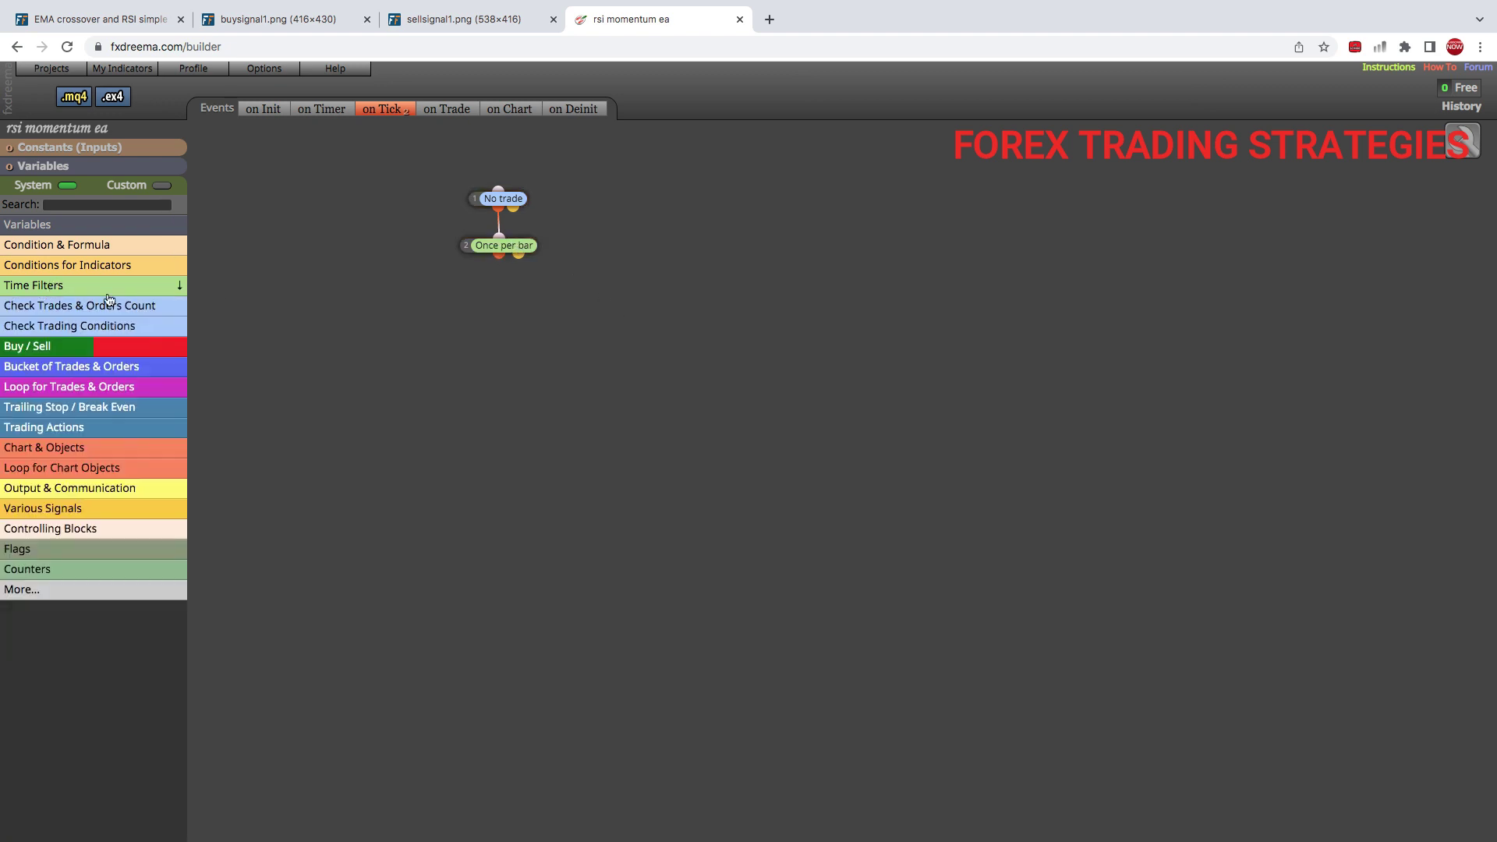
click(43, 245)
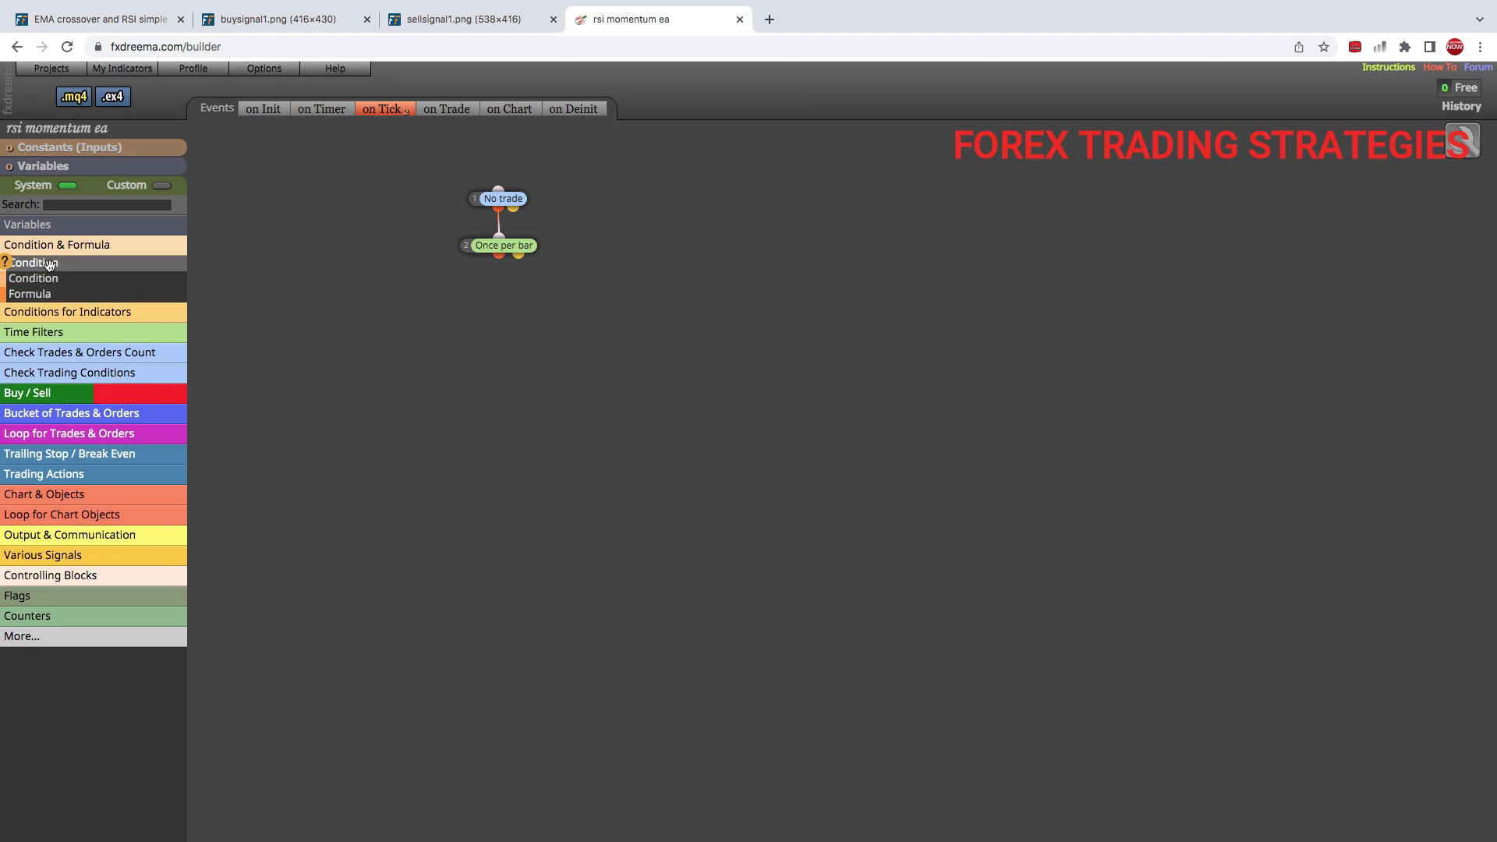
drag(47, 266, 433, 306)
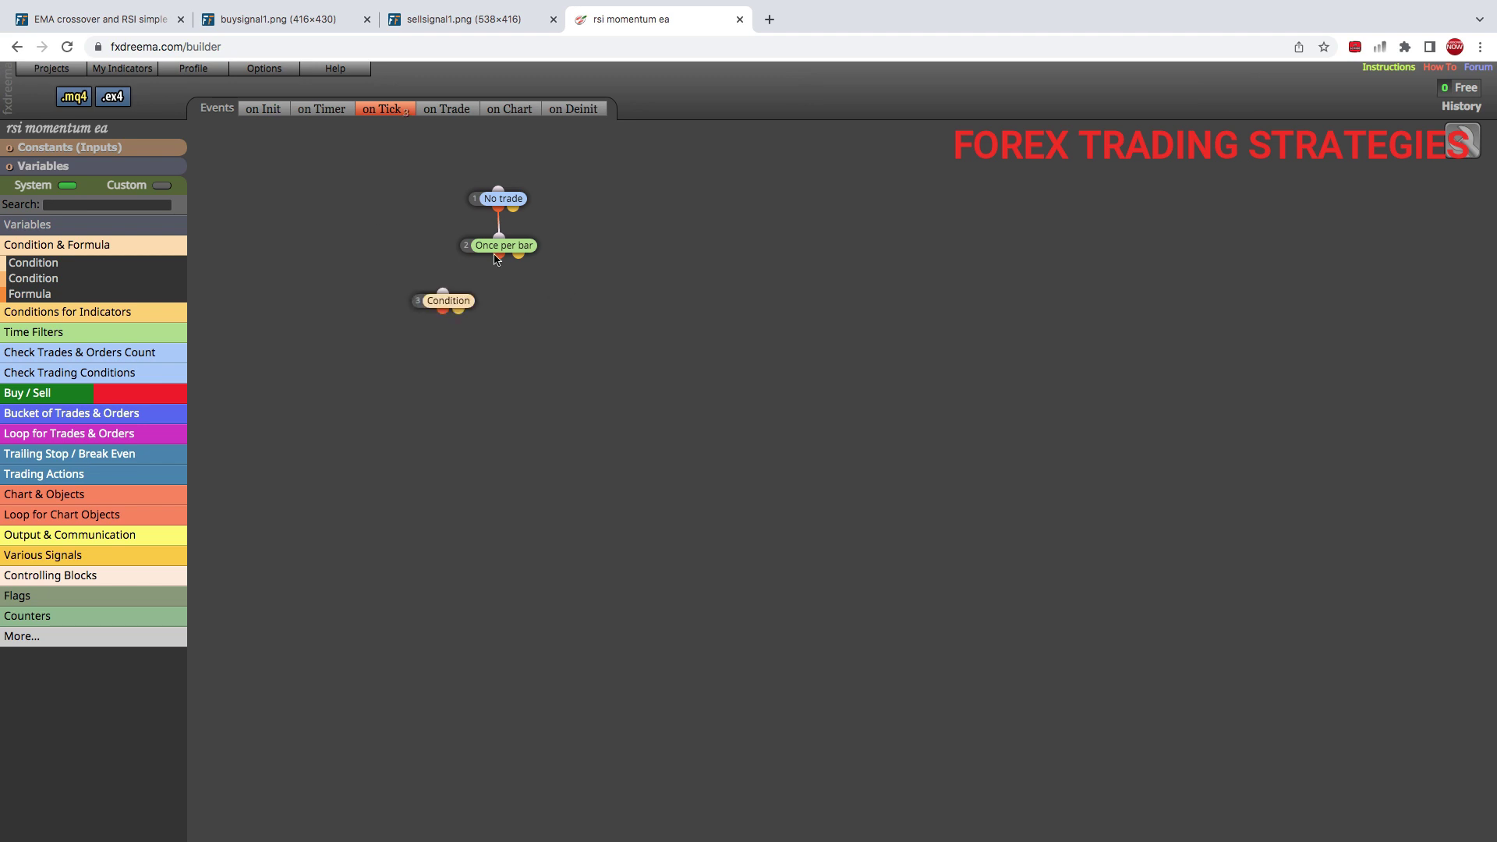
After checking the sell chart and article, connect Once per bar to Condition and open its settings
click(443, 23)
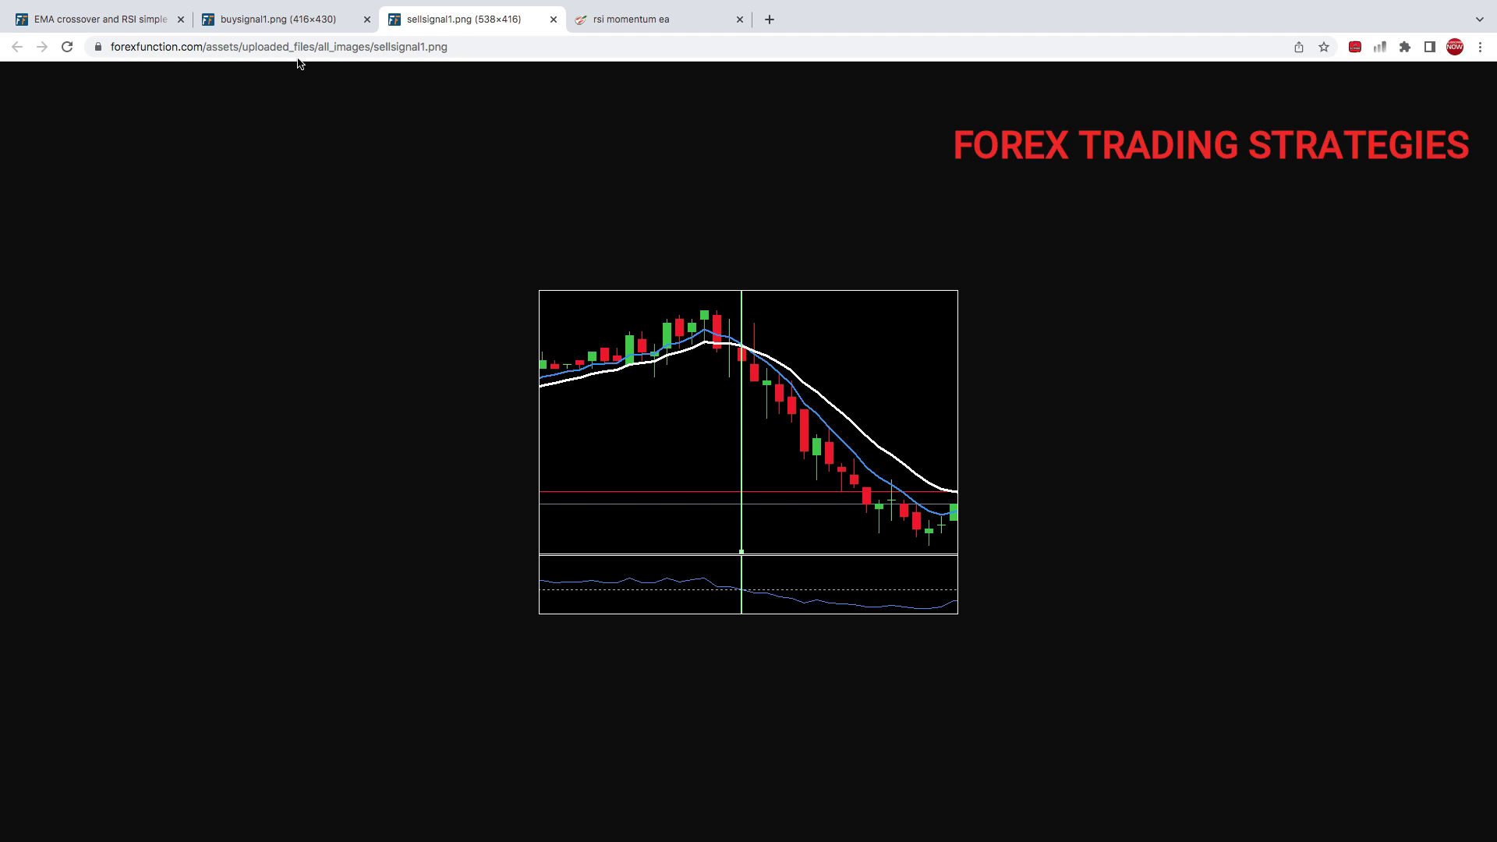
click(121, 20)
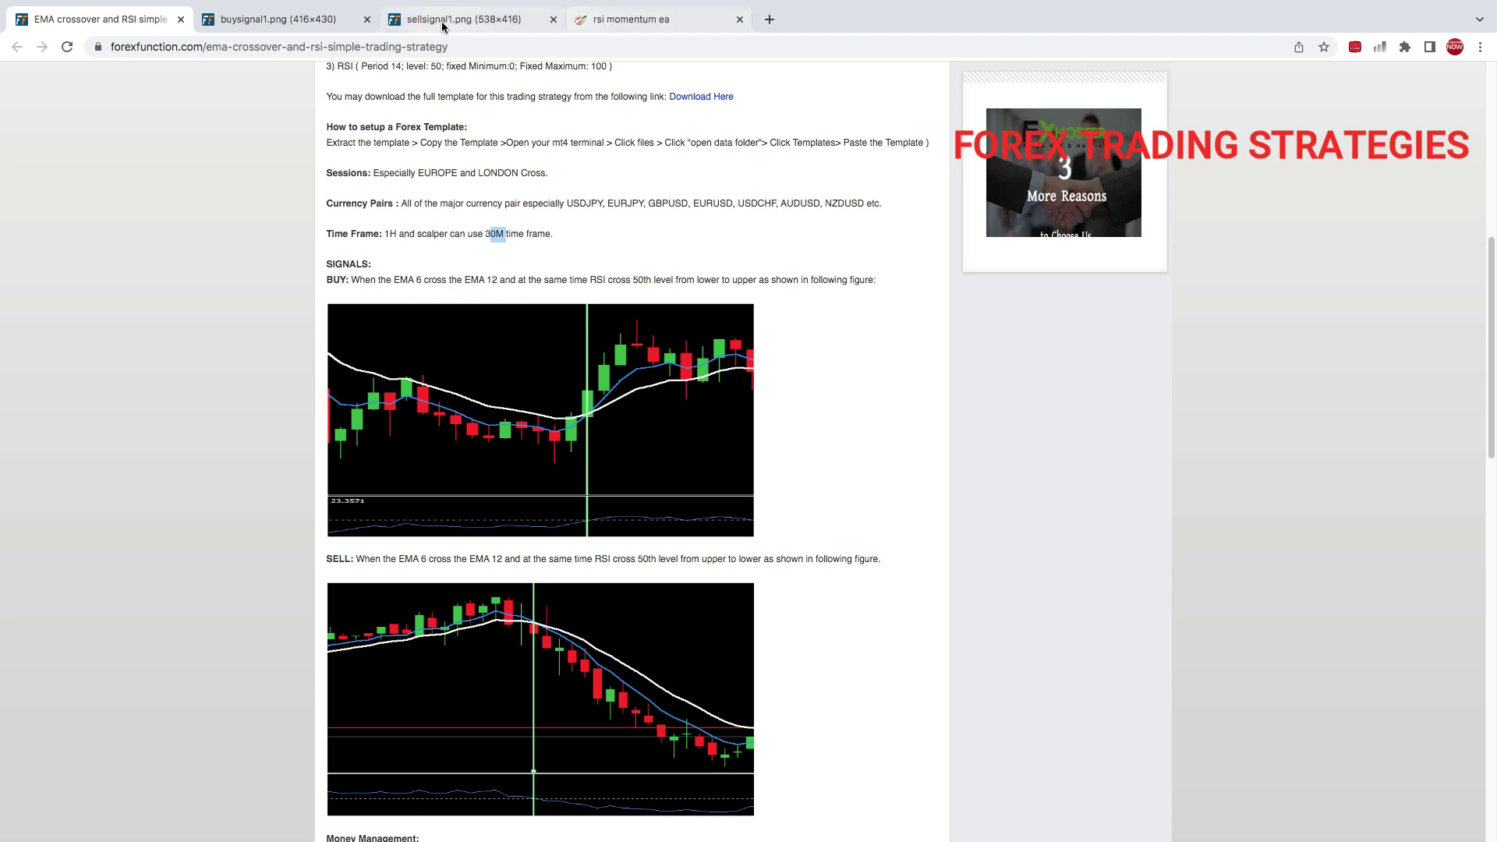
click(659, 18)
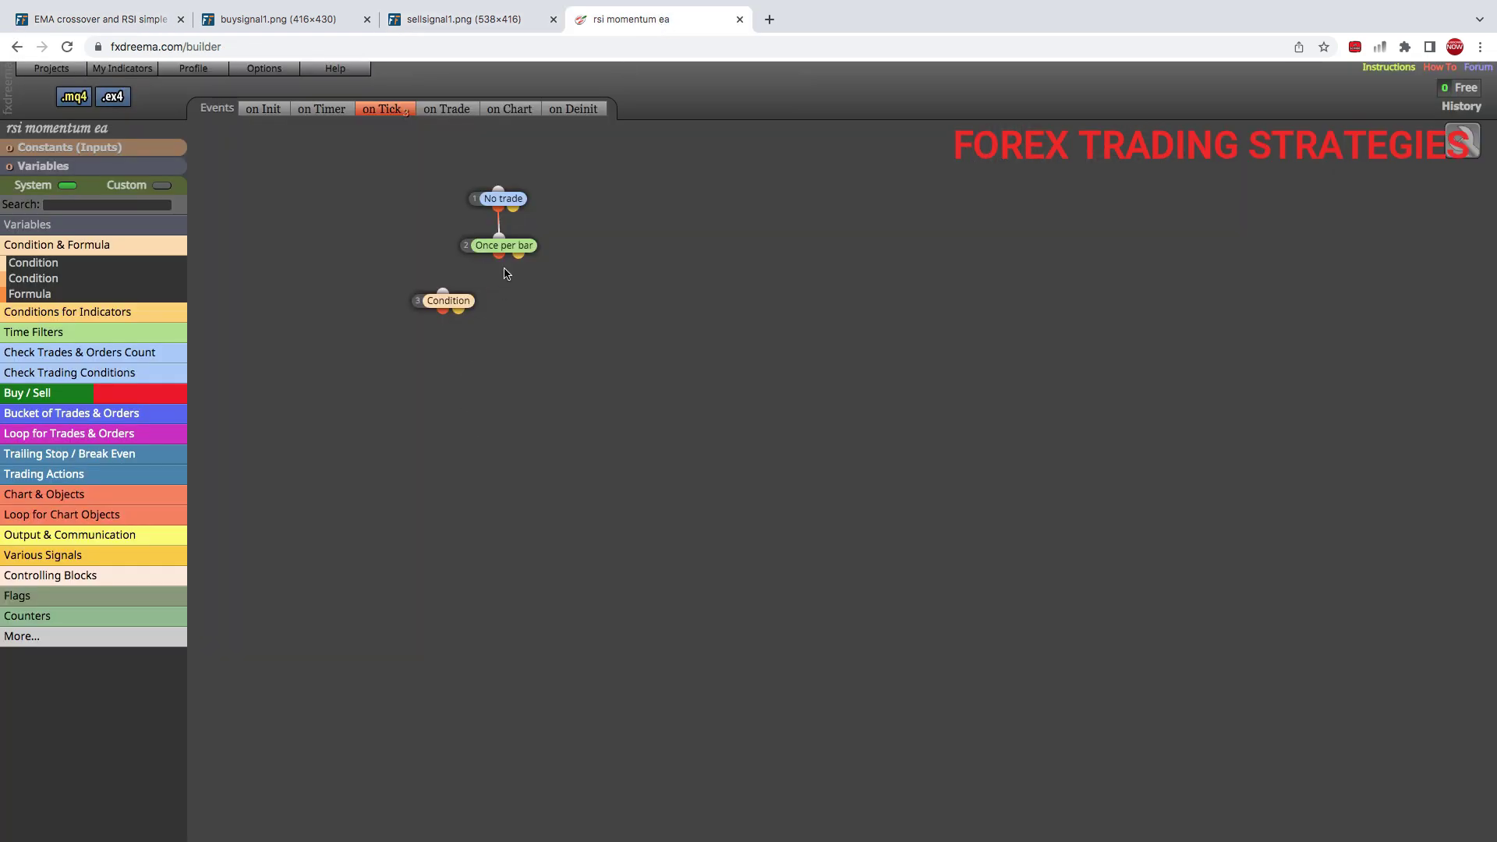
drag(499, 257, 444, 301)
click(447, 301)
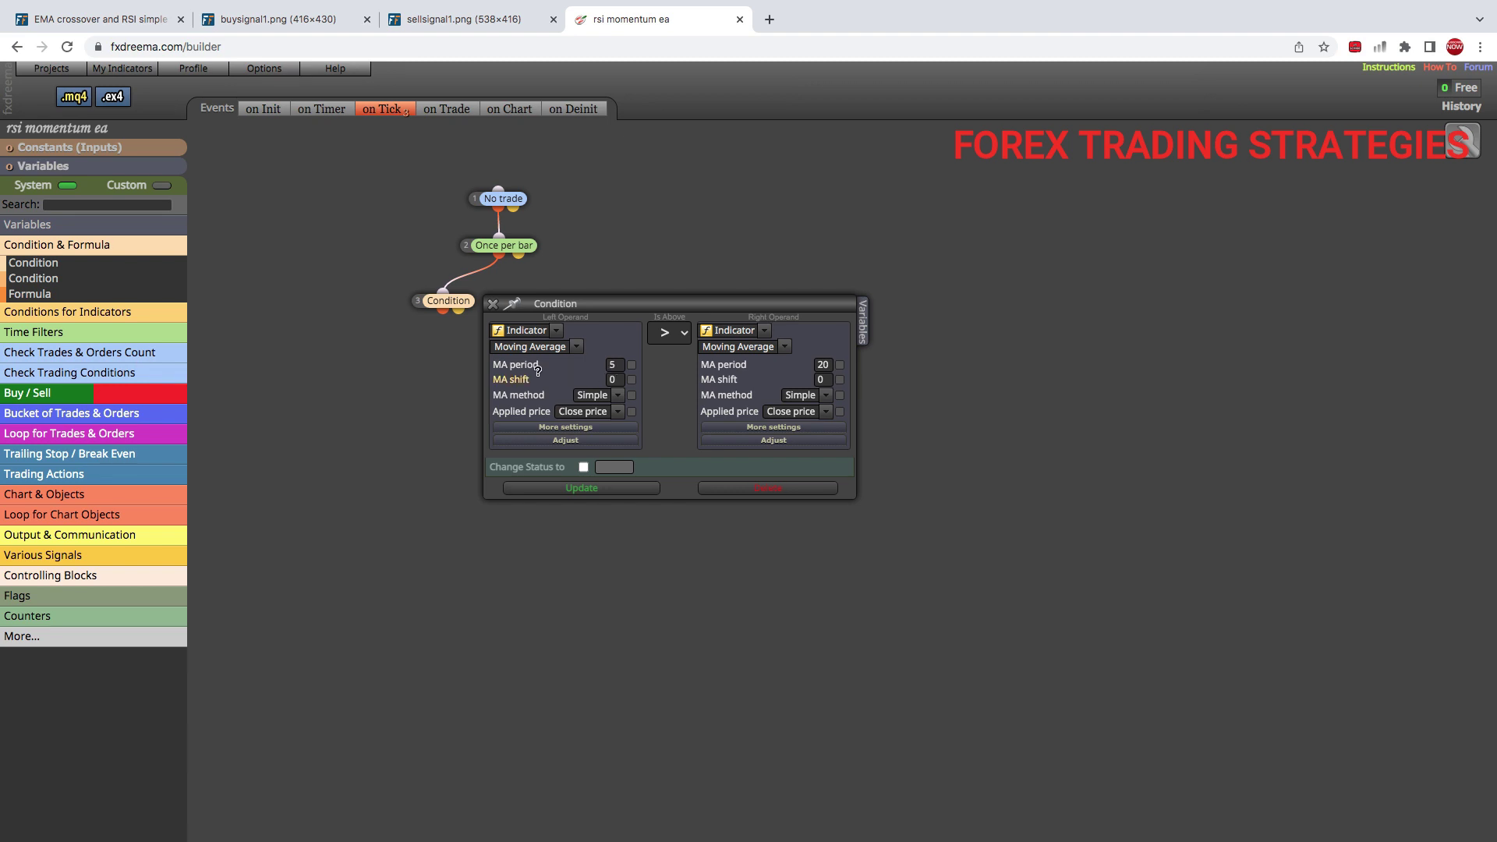
Set the left MA to period 6, Exponential, with period, method and applied price optimizable
double_click(623, 367)
click(596, 396)
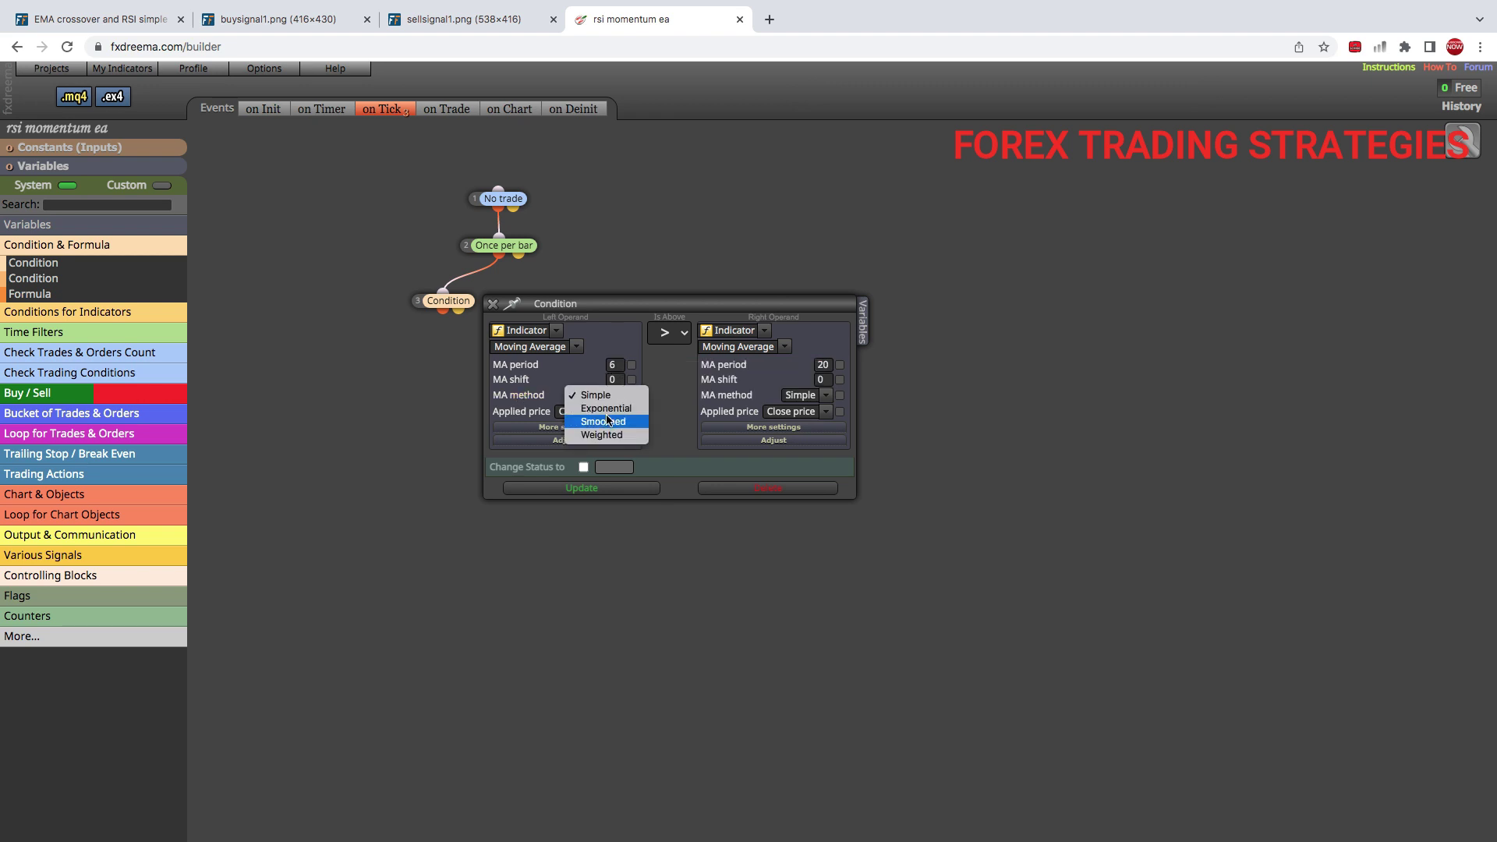
click(608, 412)
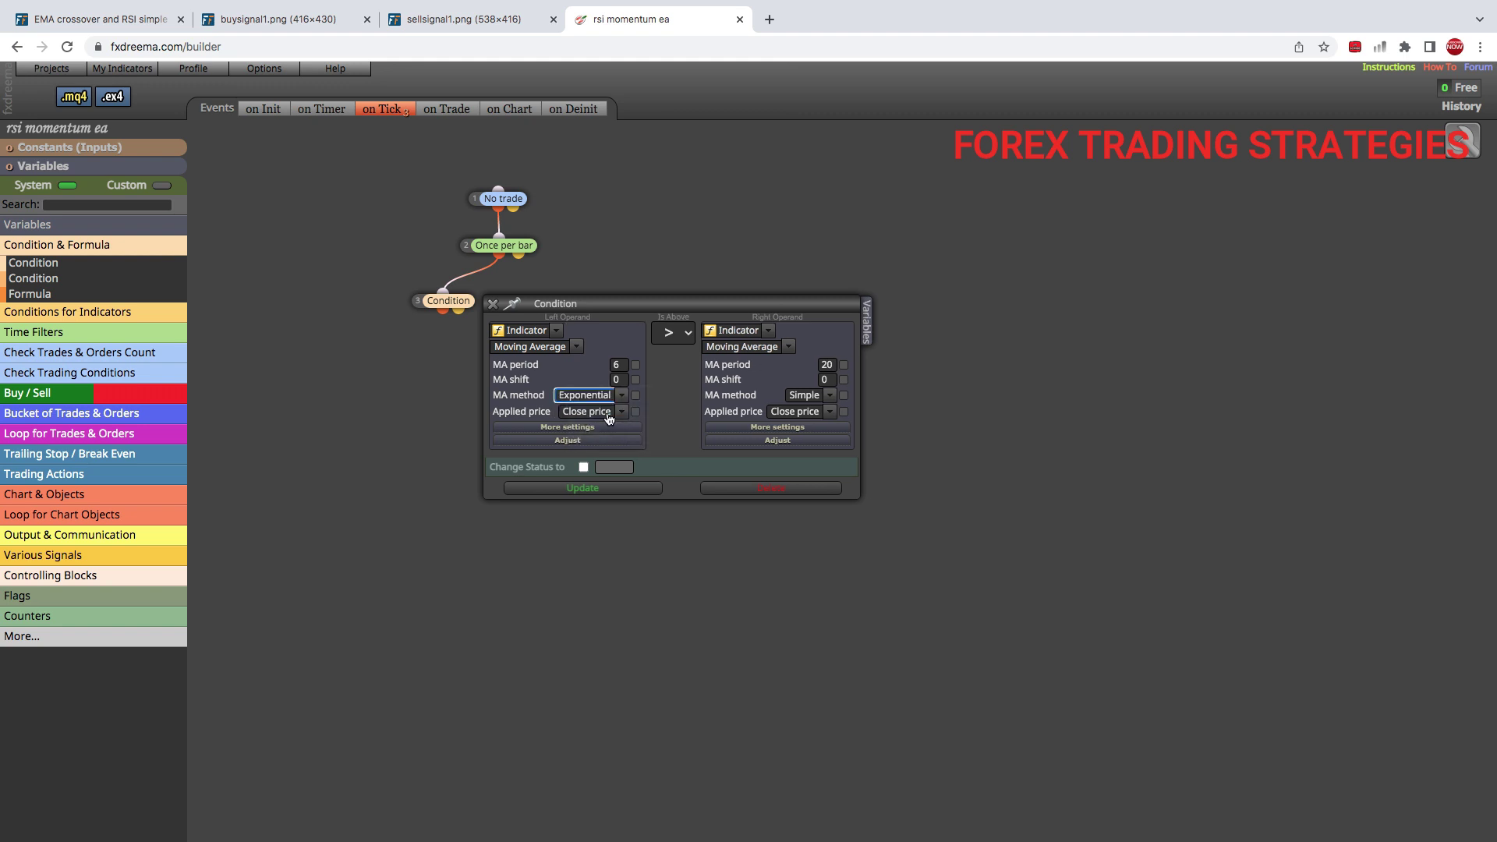
click(635, 366)
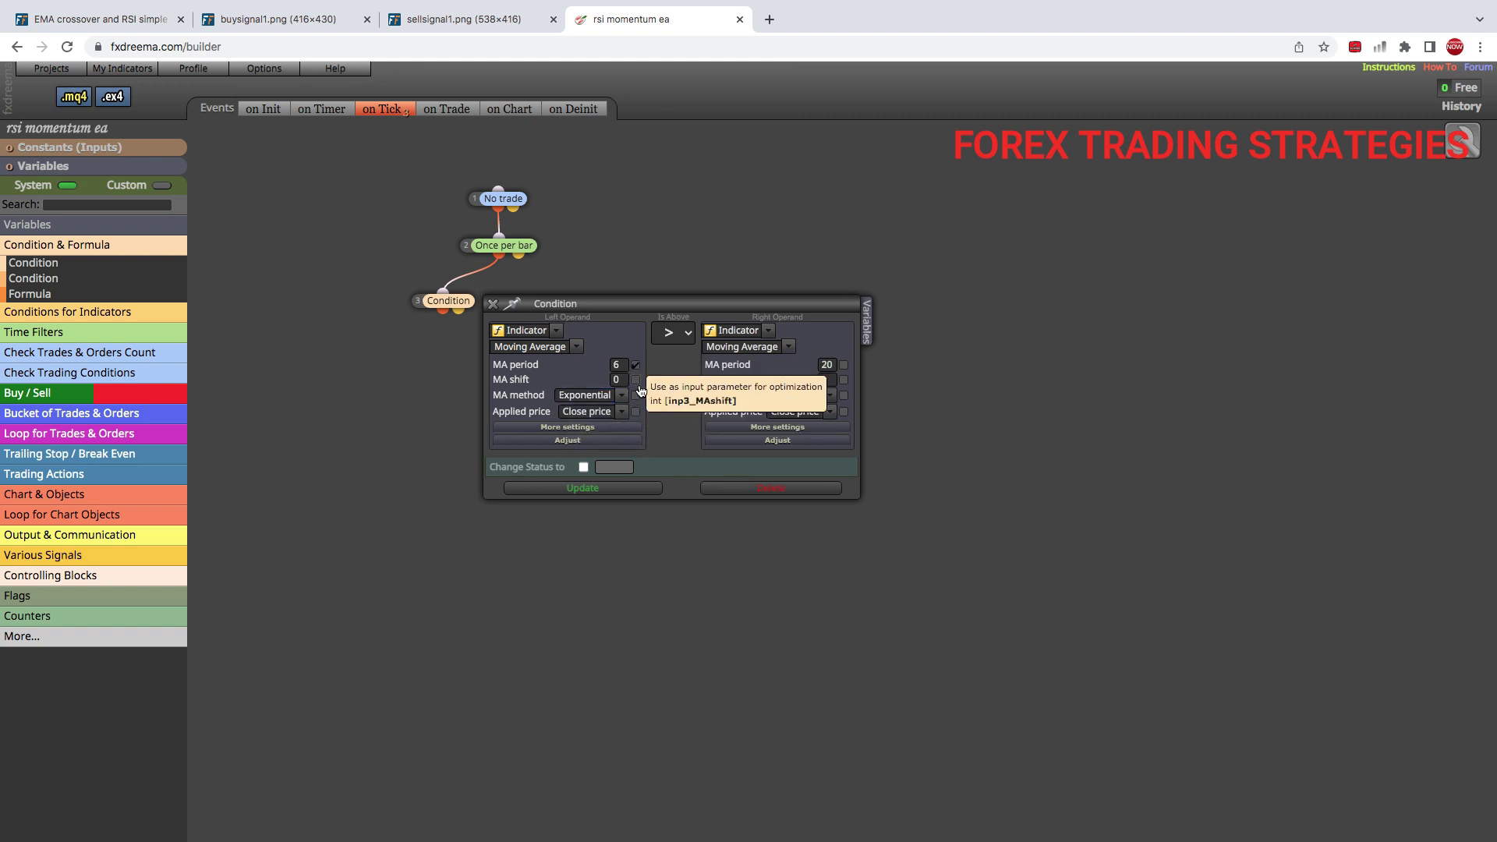
click(636, 397)
click(636, 412)
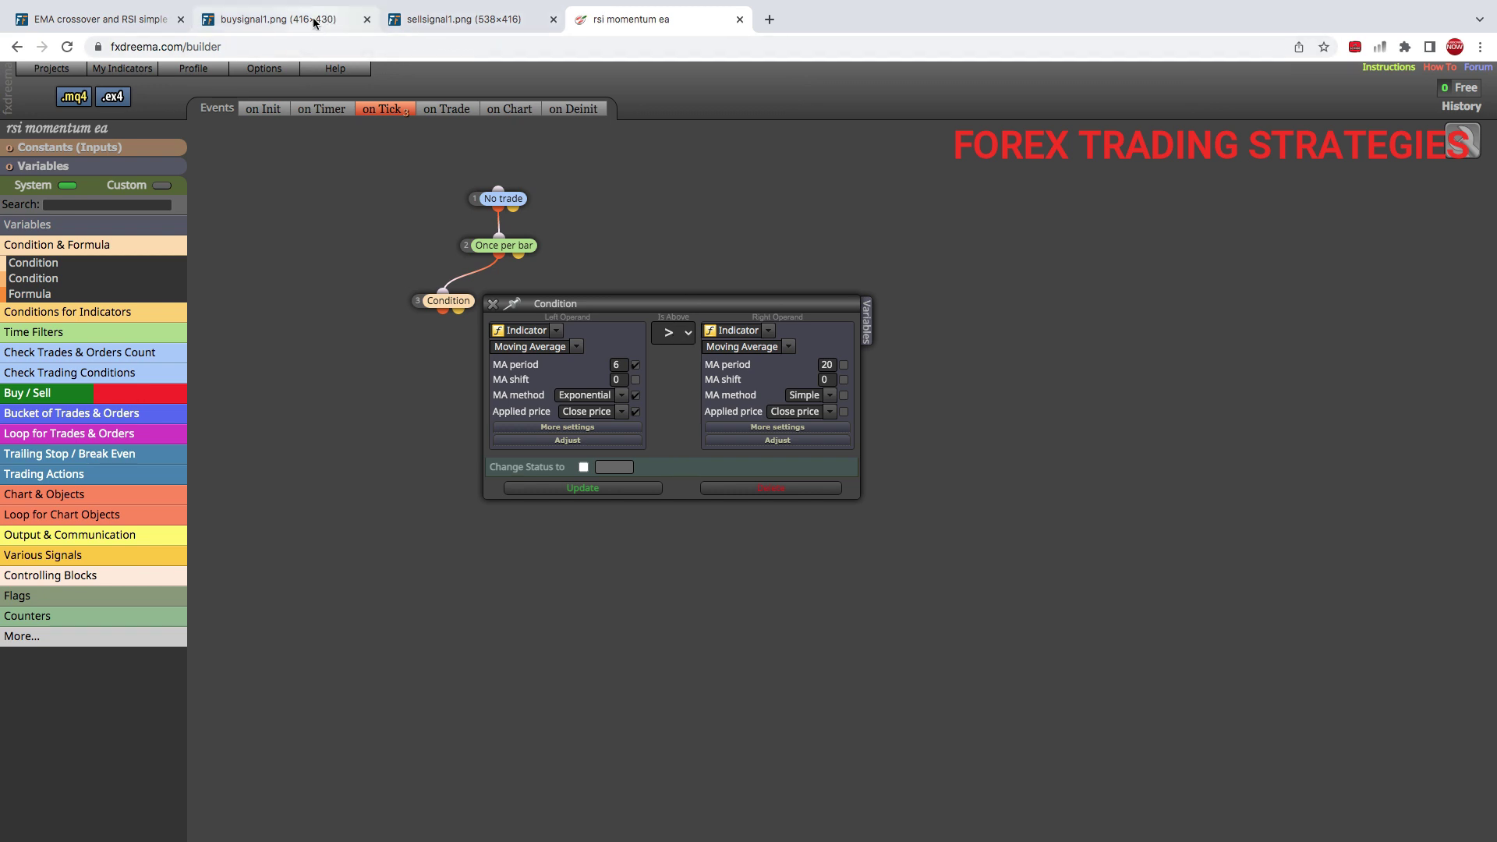
Switch to the buysignal1.png tab to view the BUY signal chart
click(279, 19)
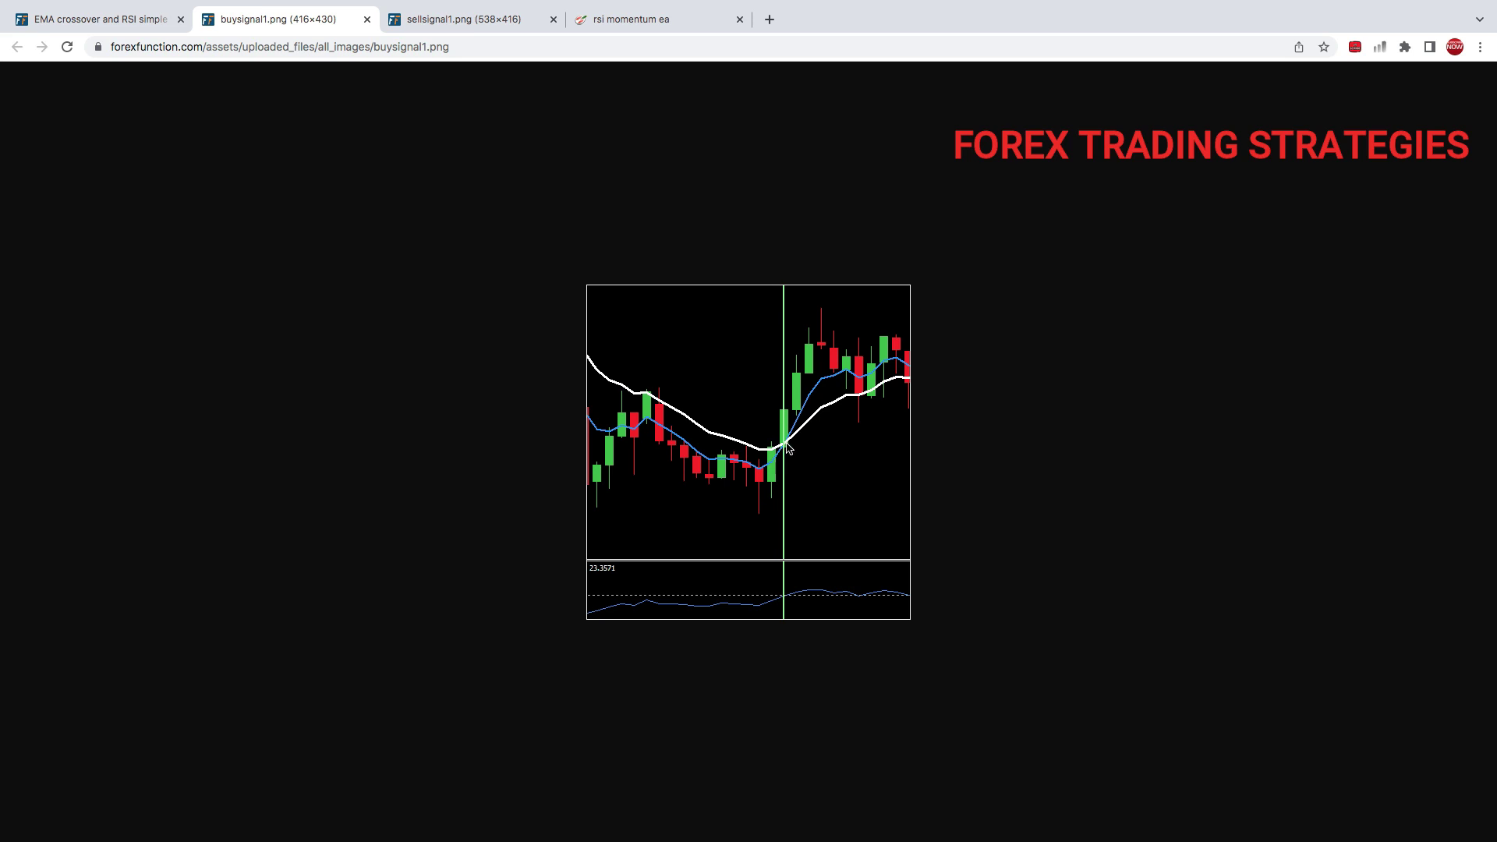
Set the Condition's comparison operator to x> (Crosses Above)
click(627, 21)
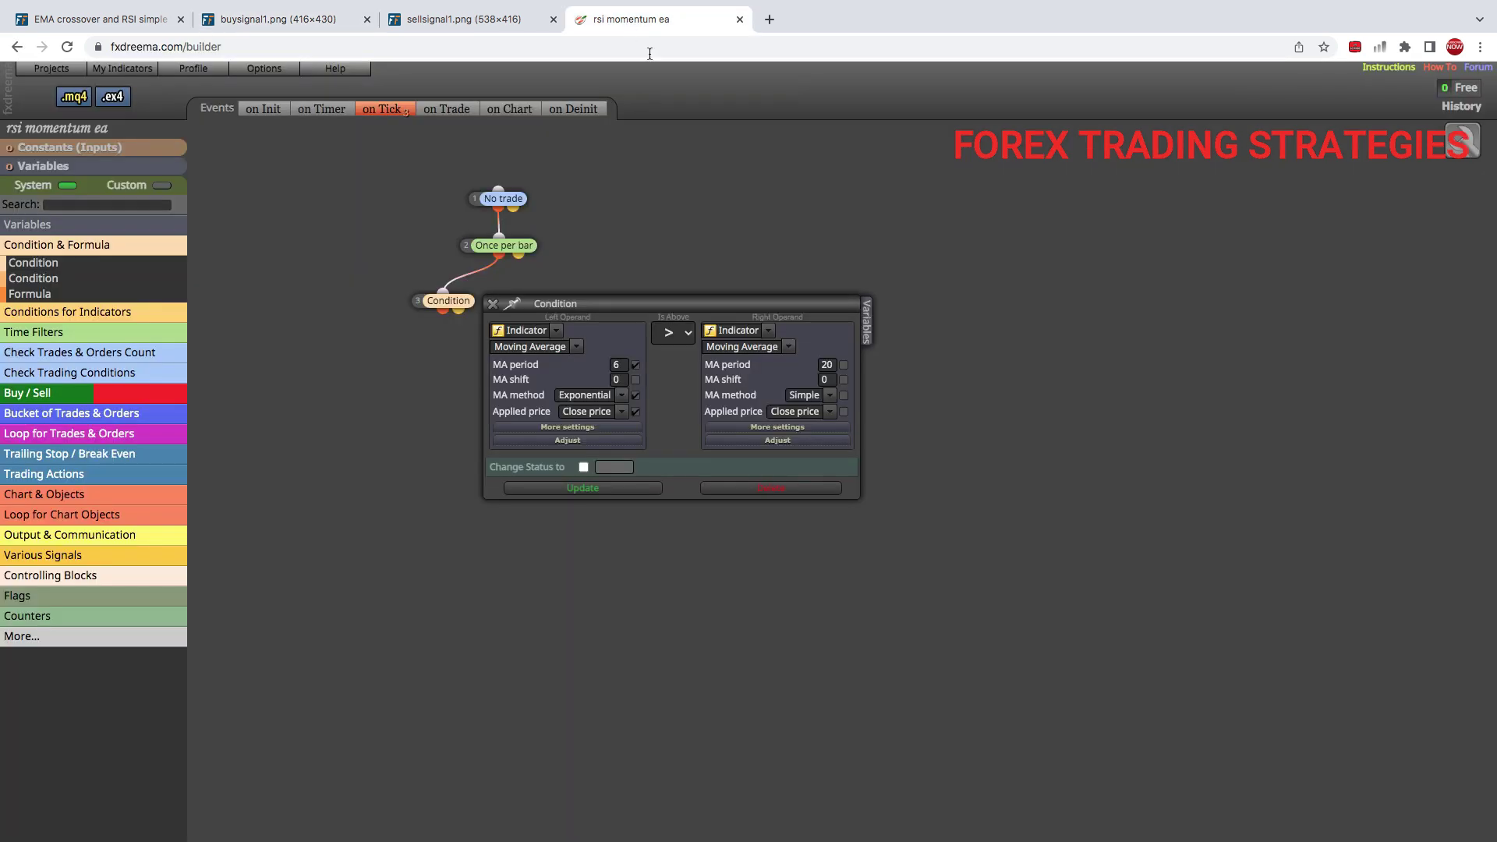
click(686, 335)
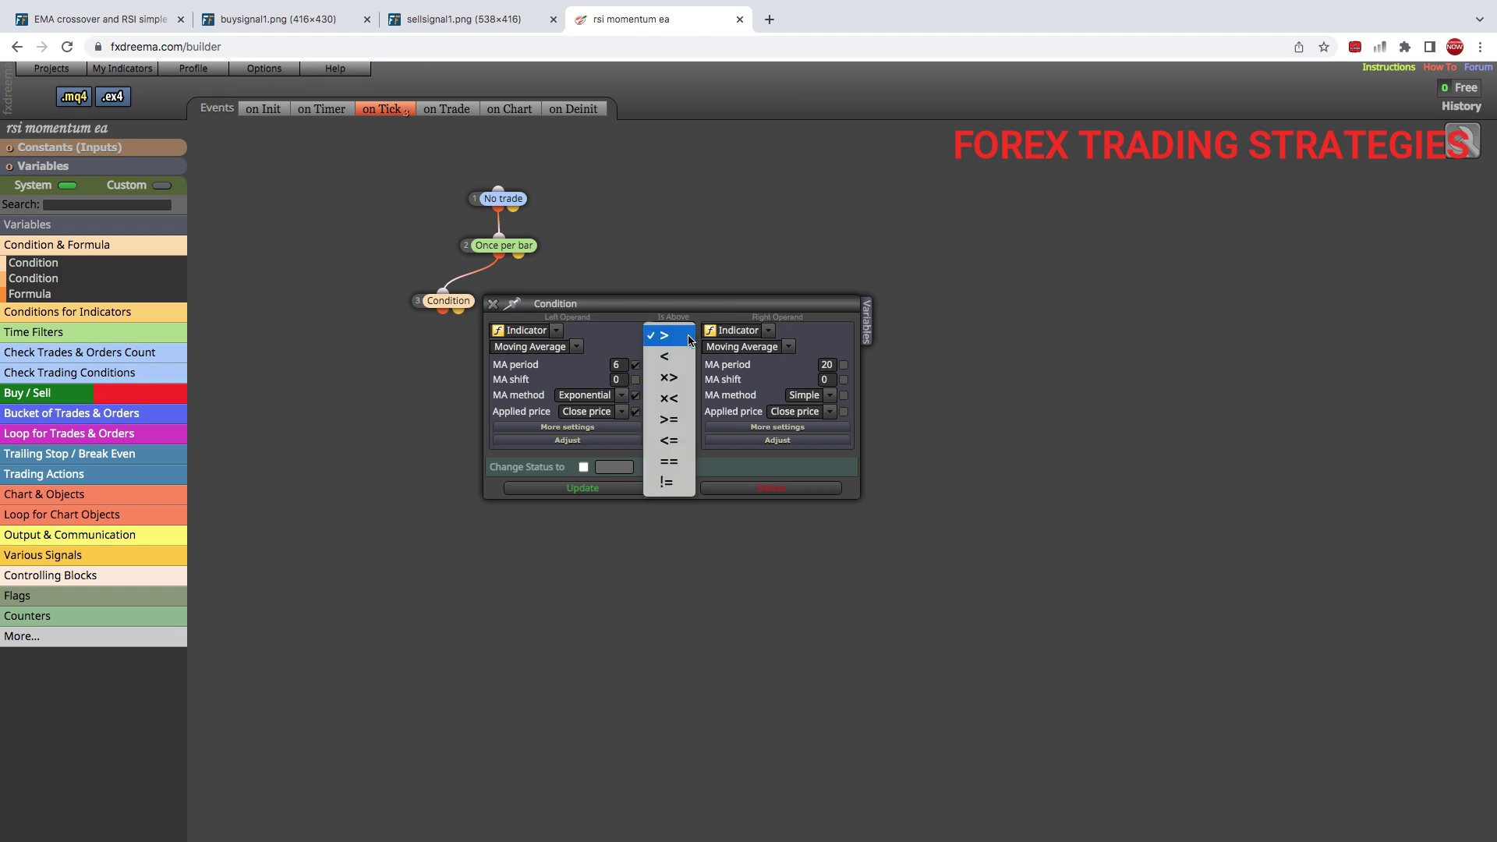
click(665, 380)
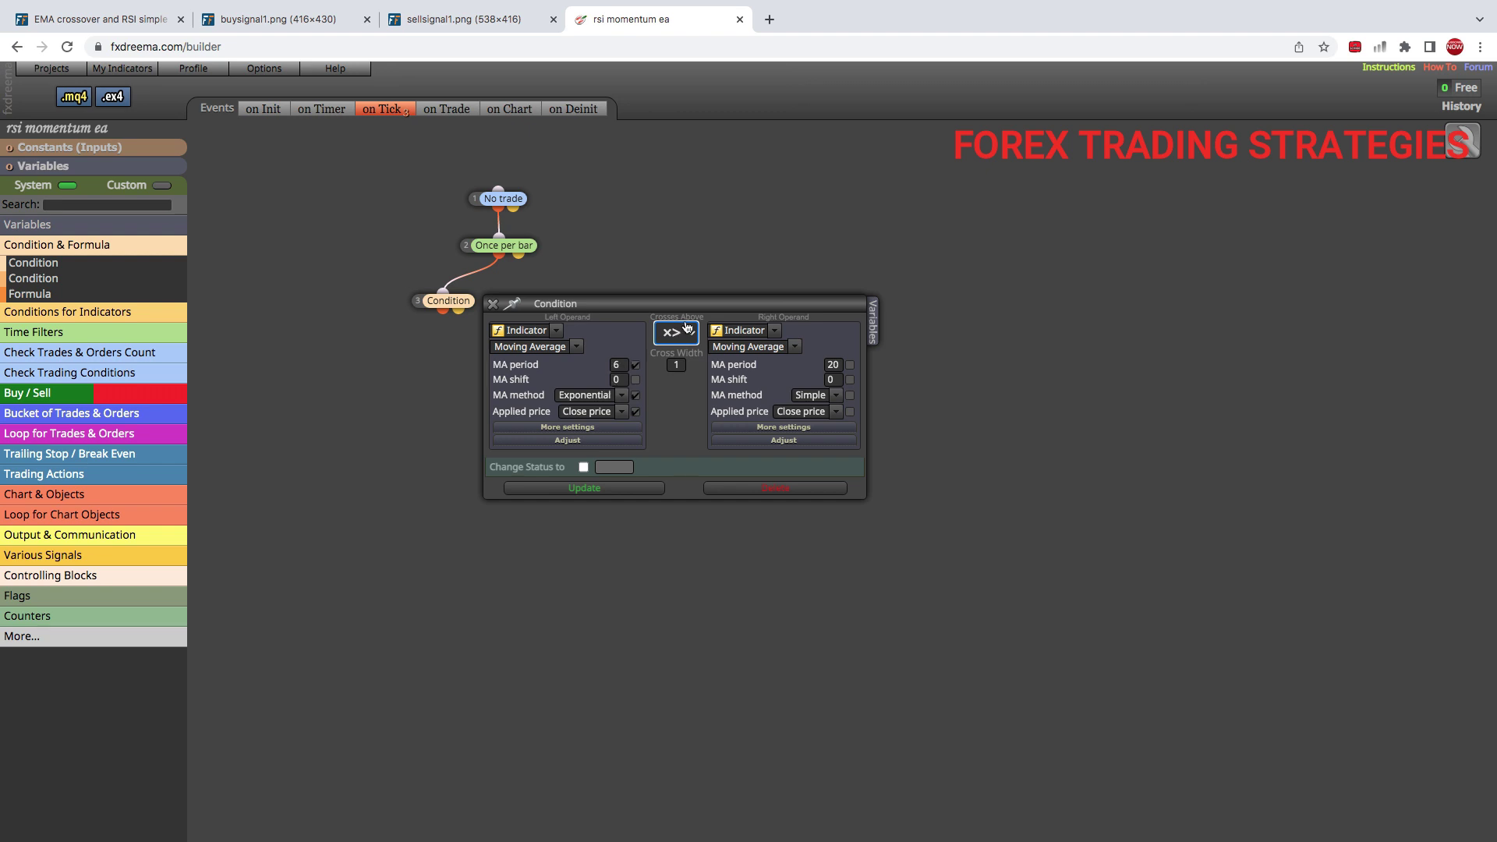
Change the right MA to period 12, Exponential, optimizable, and click Update
click(841, 367)
click(103, 19)
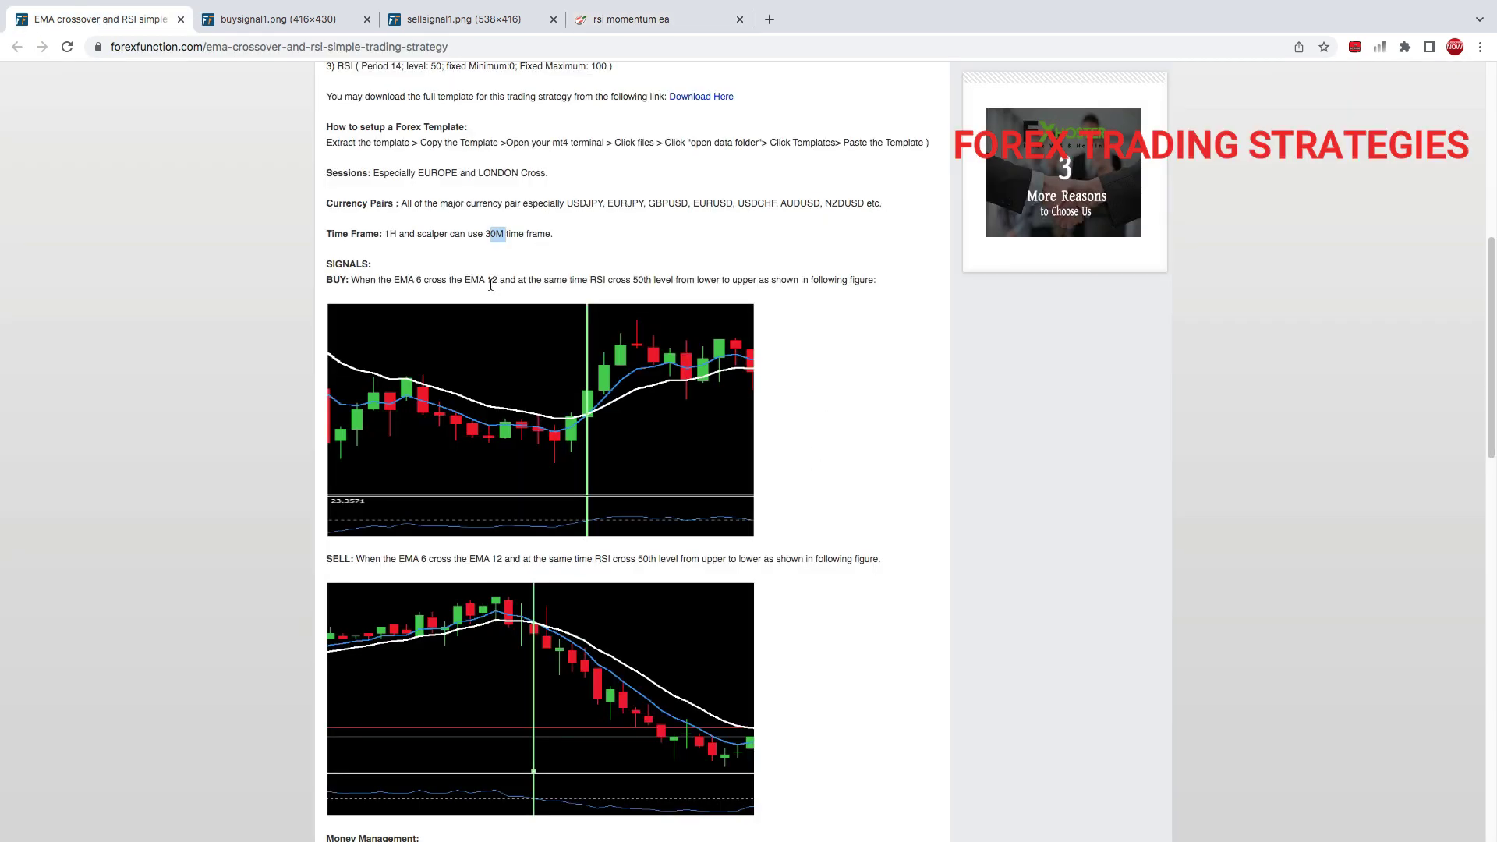
click(608, 22)
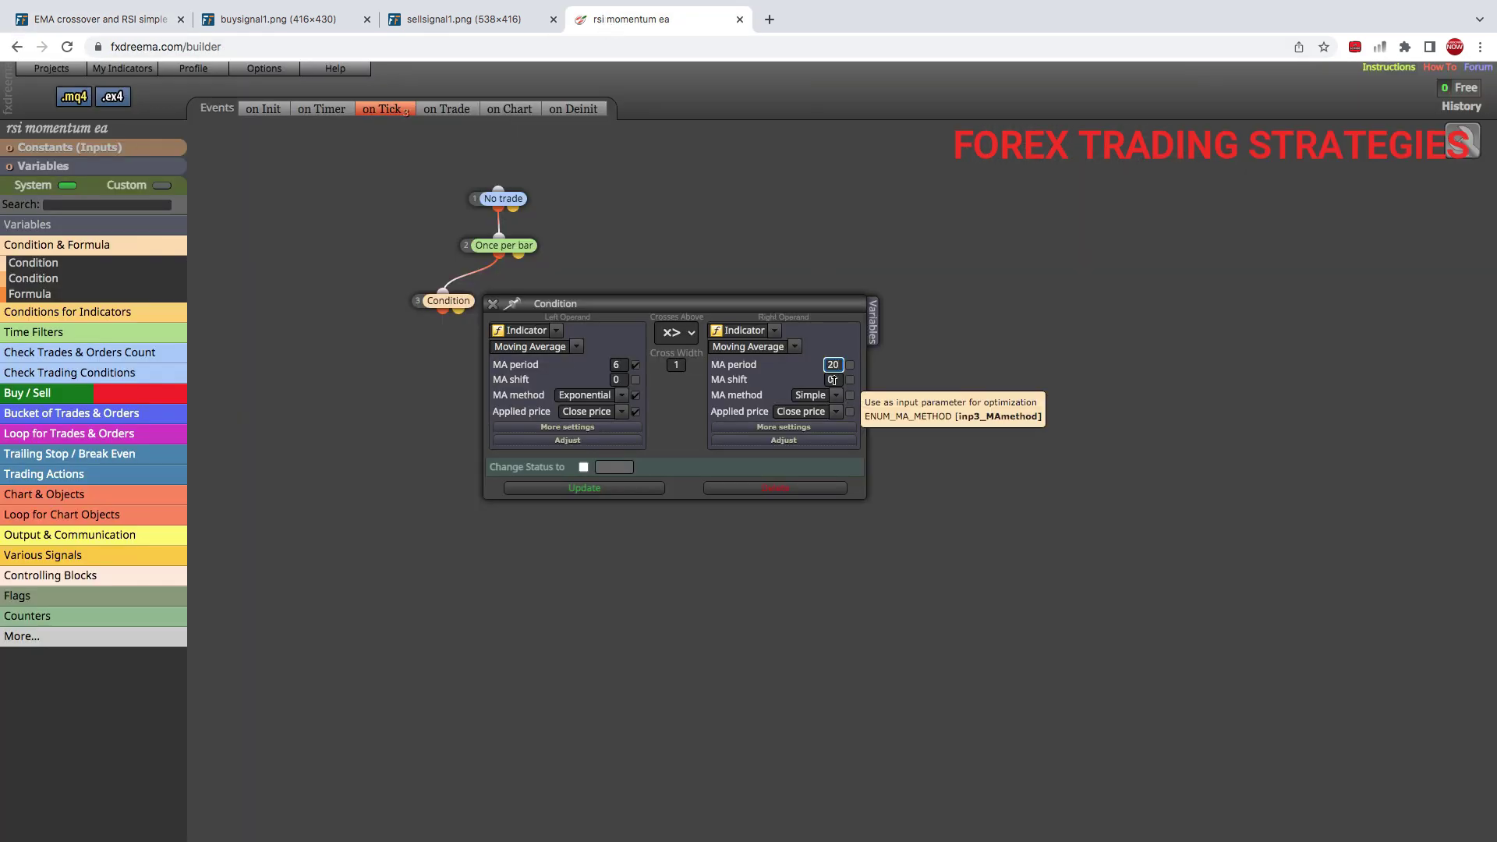
drag(837, 367, 805, 371)
text(12)
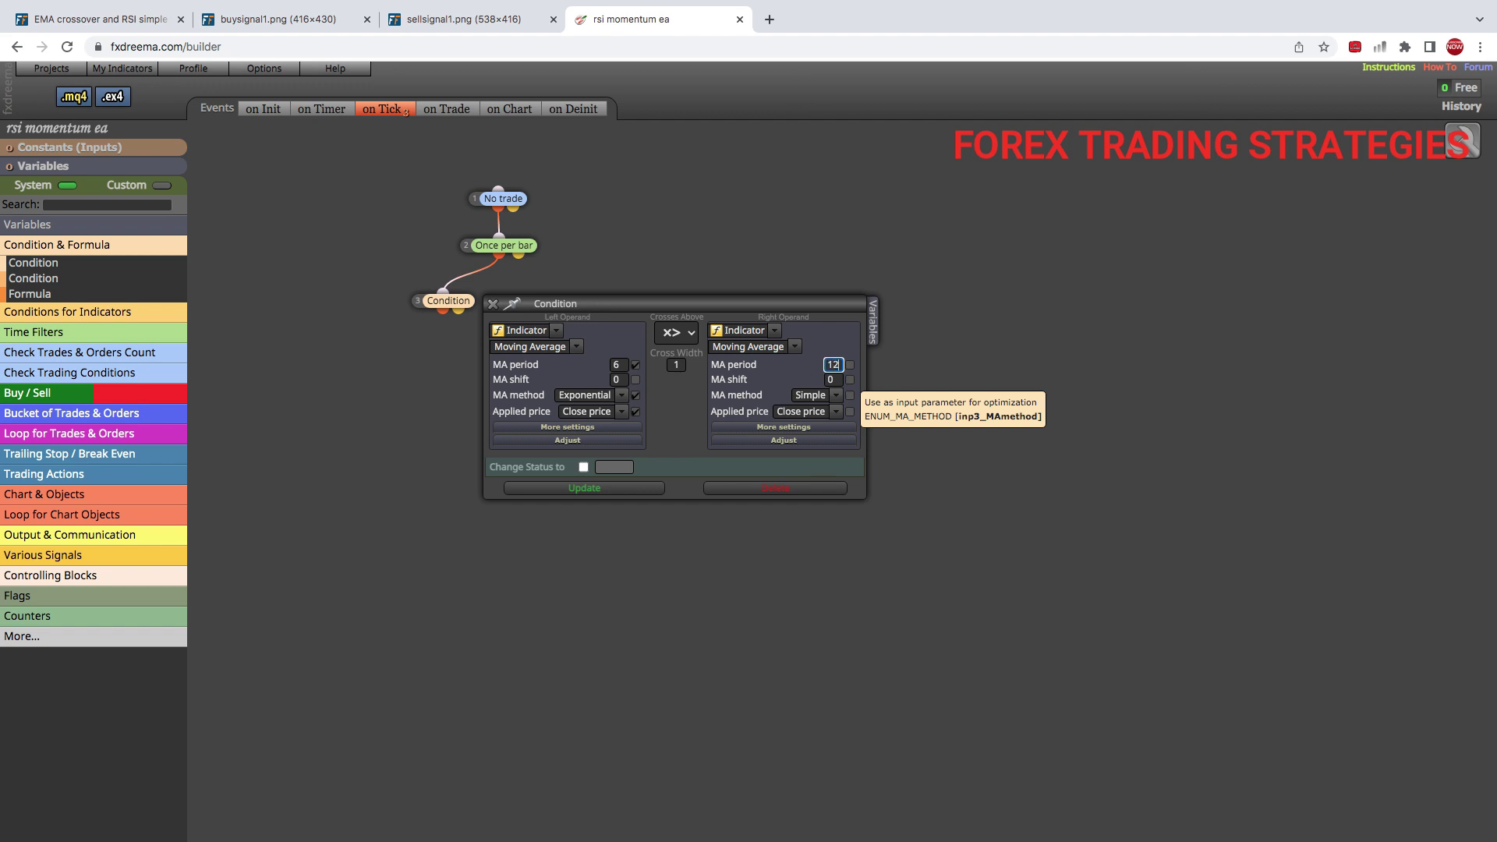
click(850, 364)
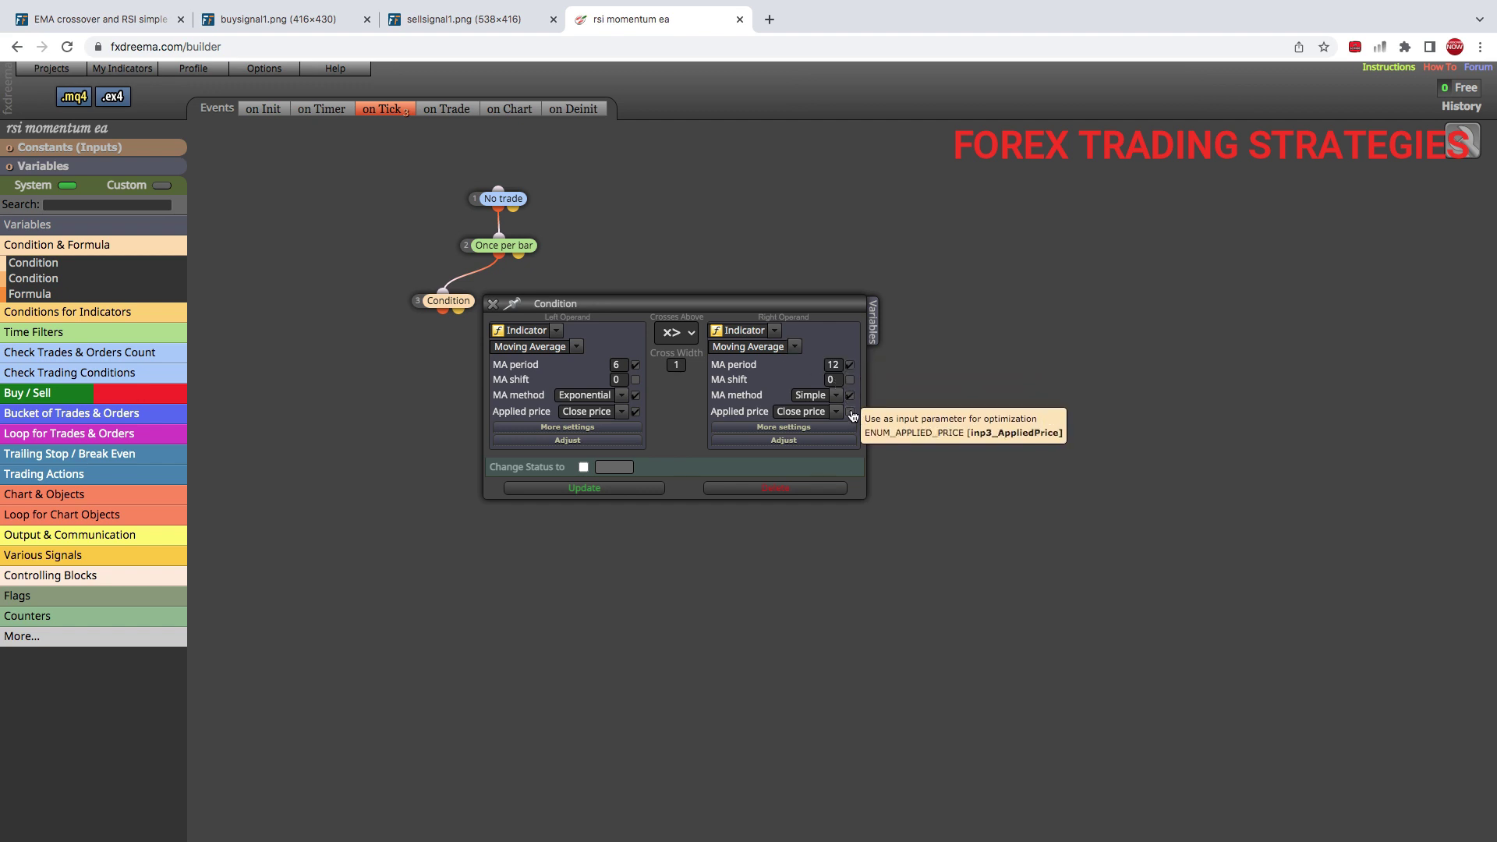
click(839, 397)
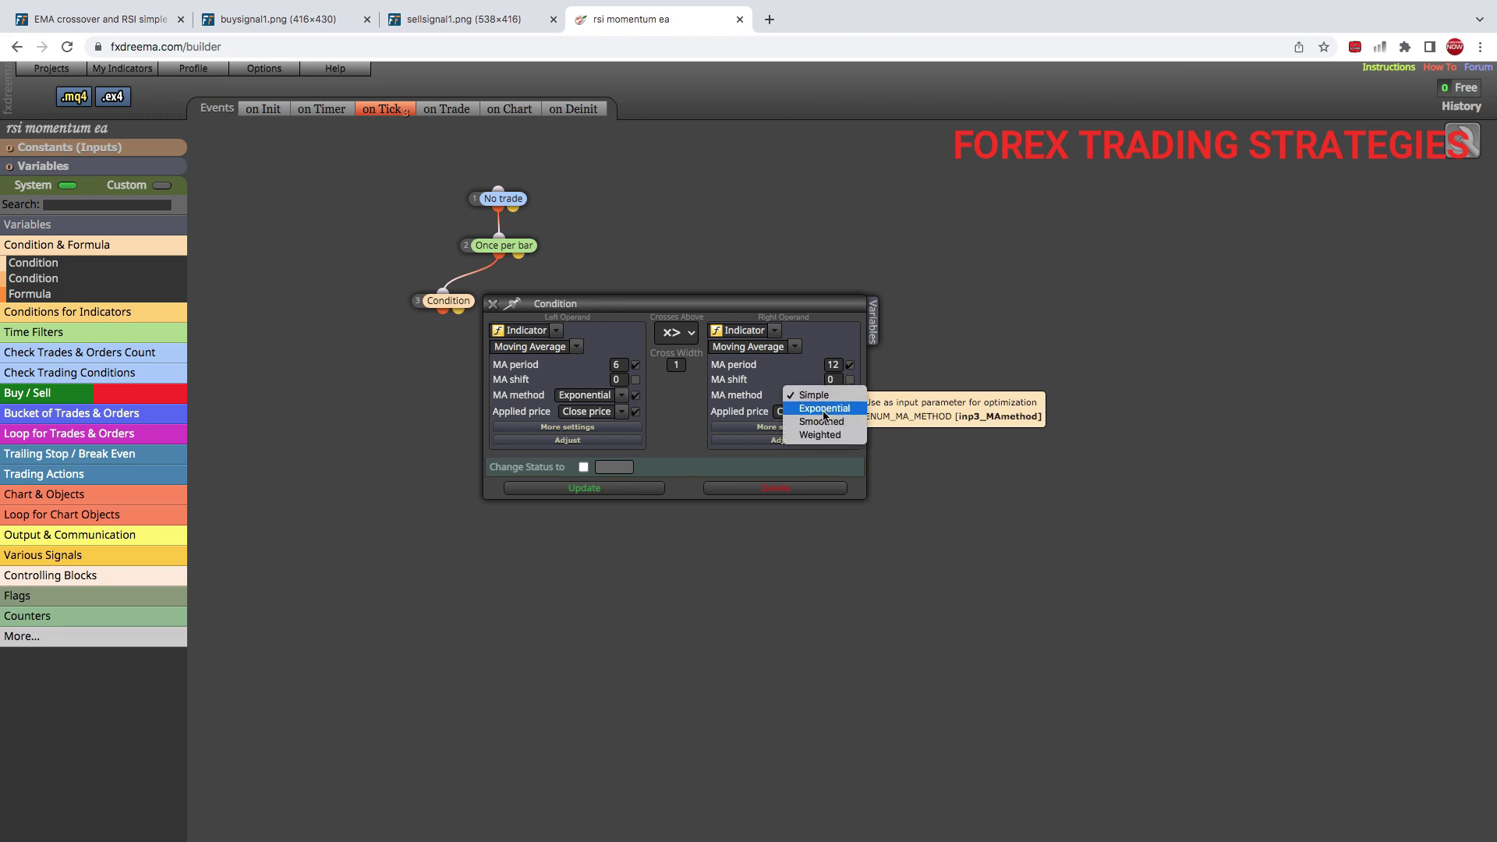
click(824, 408)
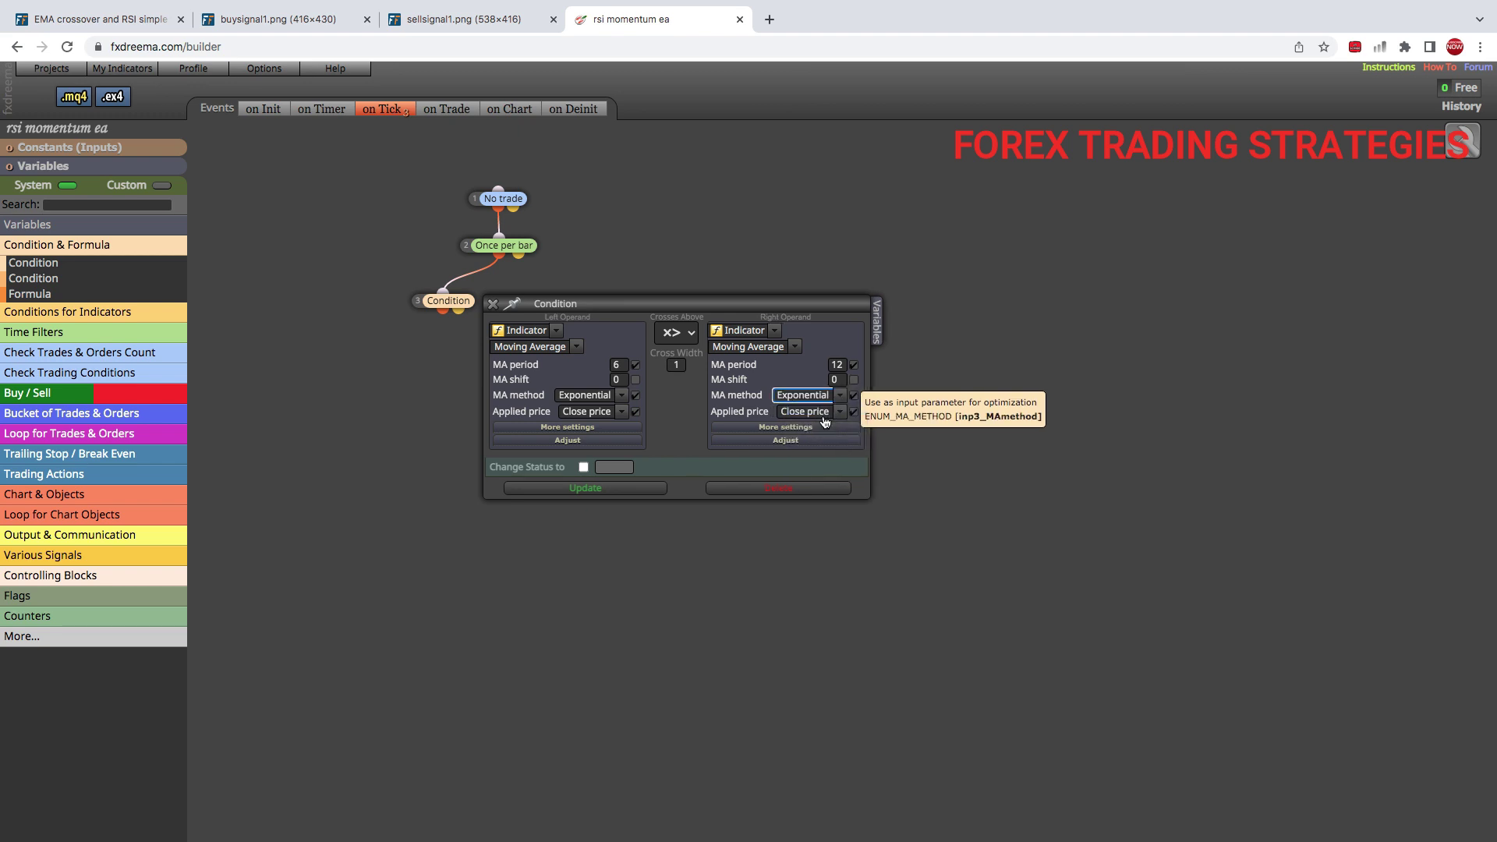
click(586, 491)
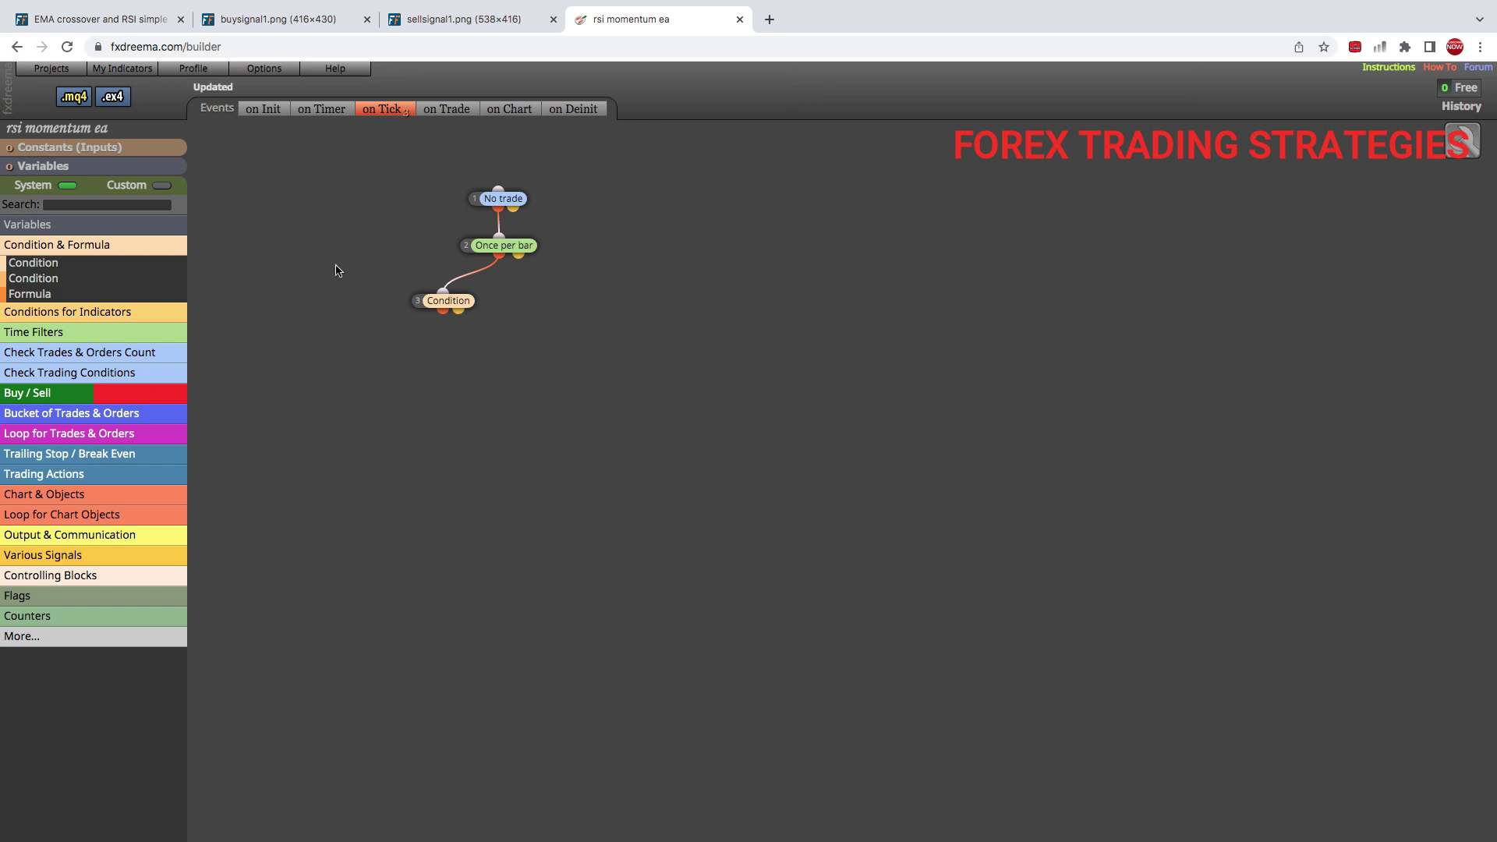
click(265, 24)
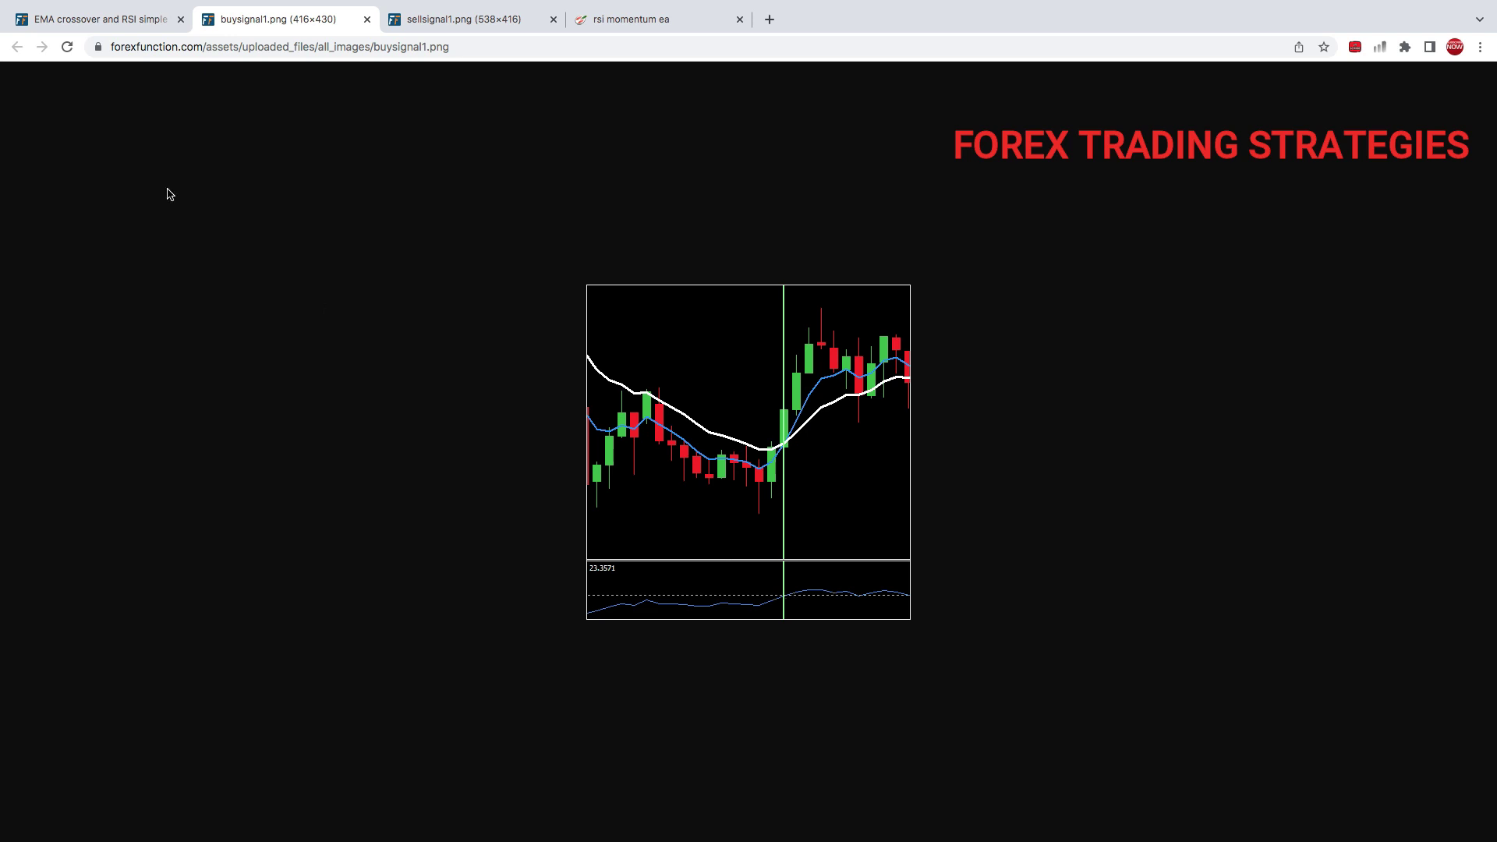
click(133, 31)
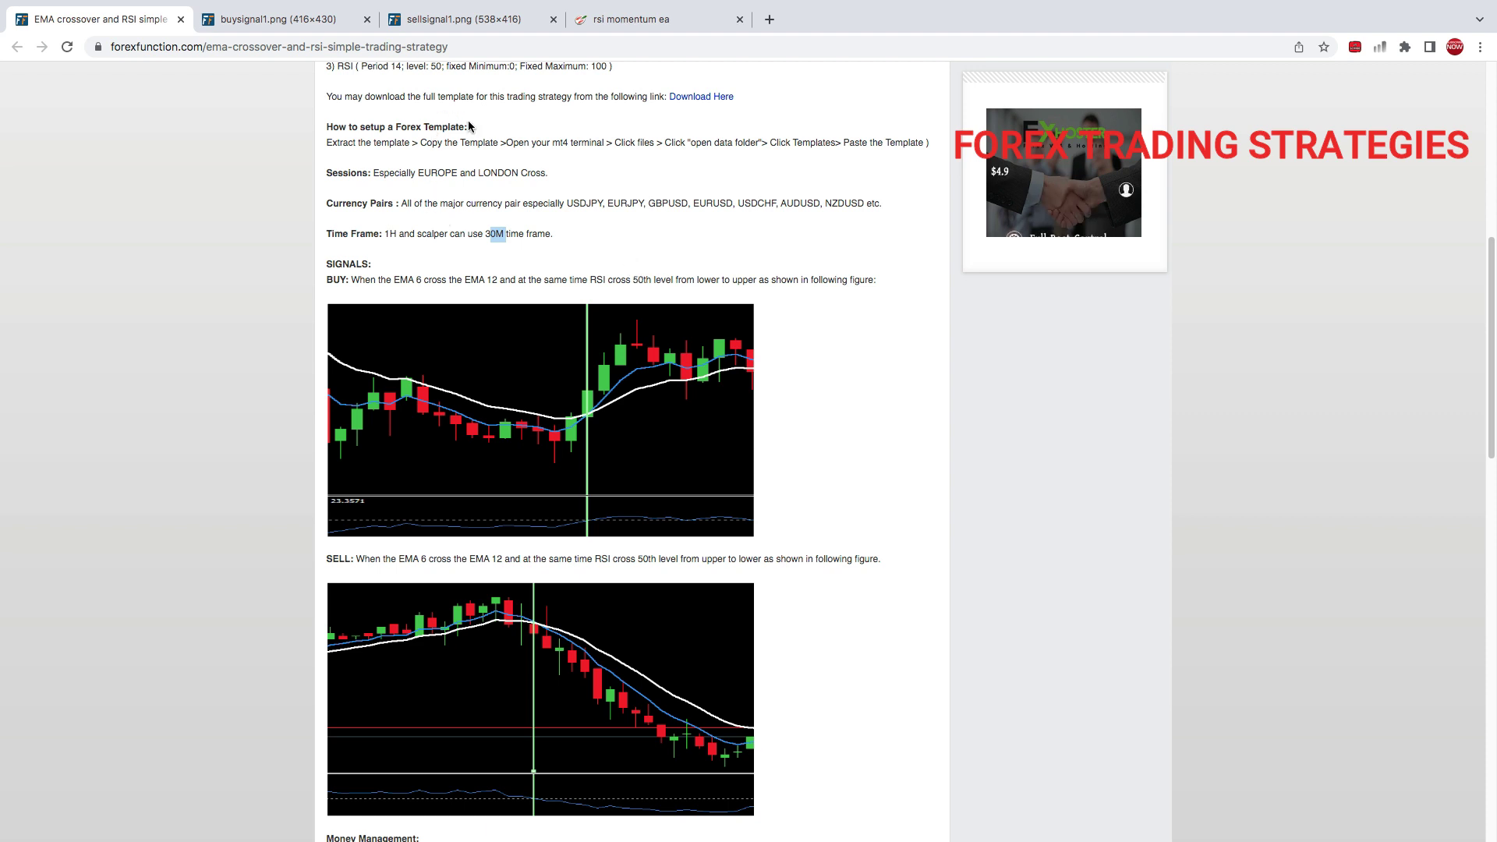
click(593, 29)
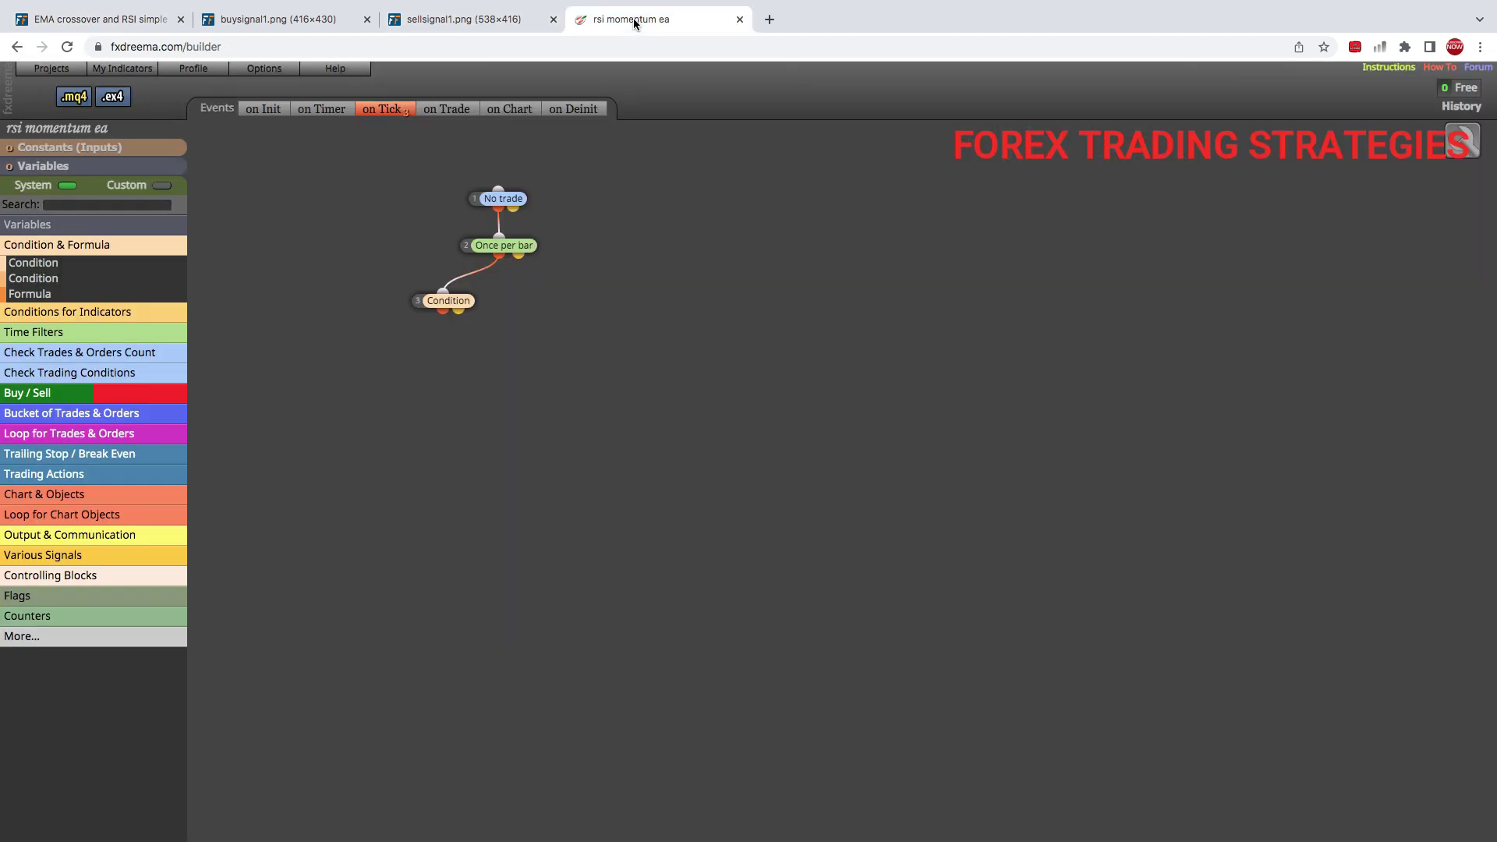
Drop a new Condition under the first and set it to RSI (14) crosses above value 50
drag(37, 263, 441, 347)
double_click(441, 348)
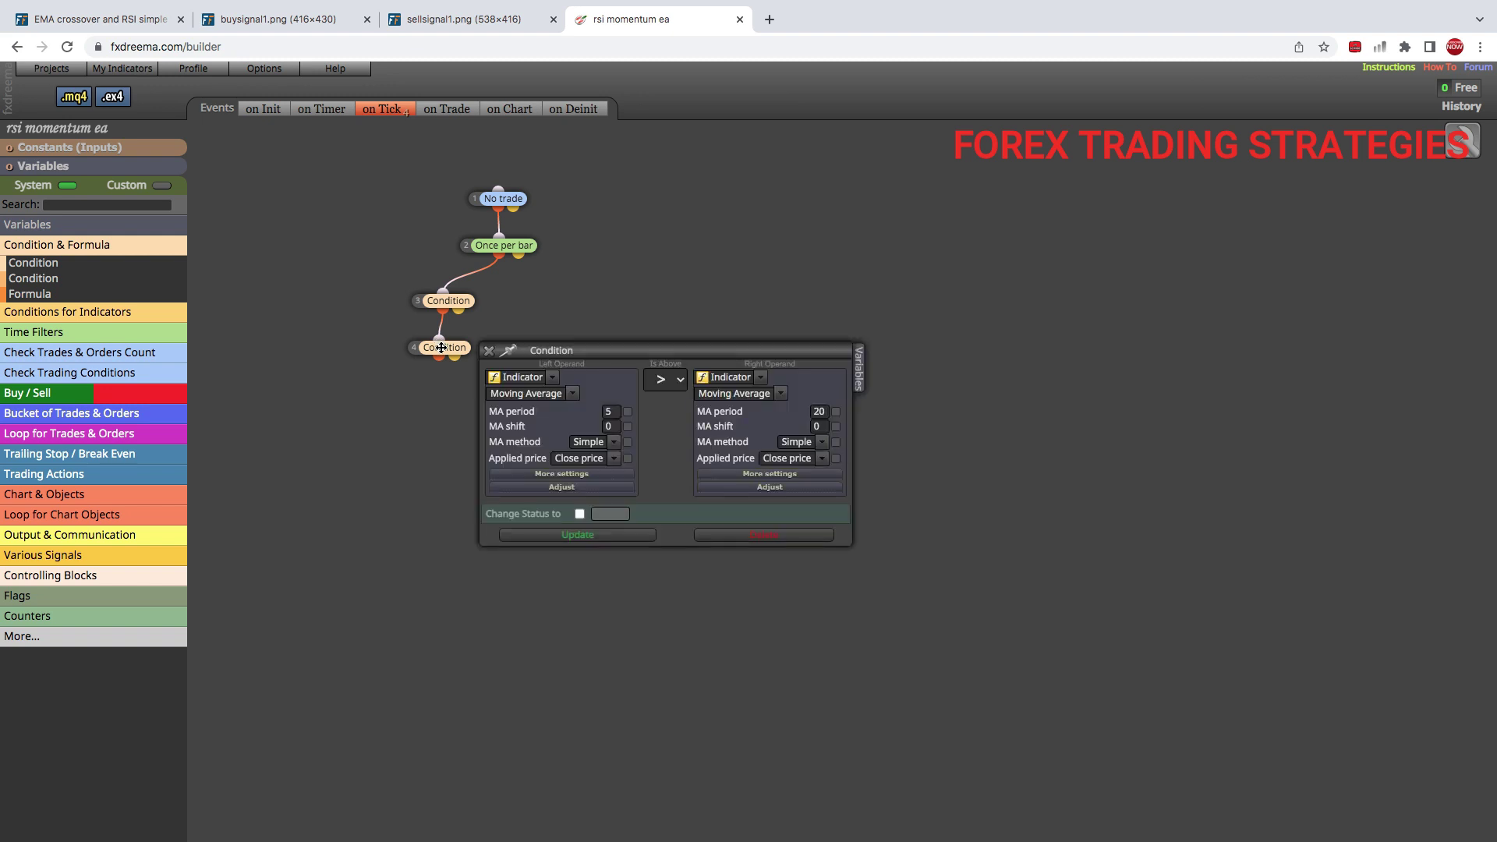
click(568, 396)
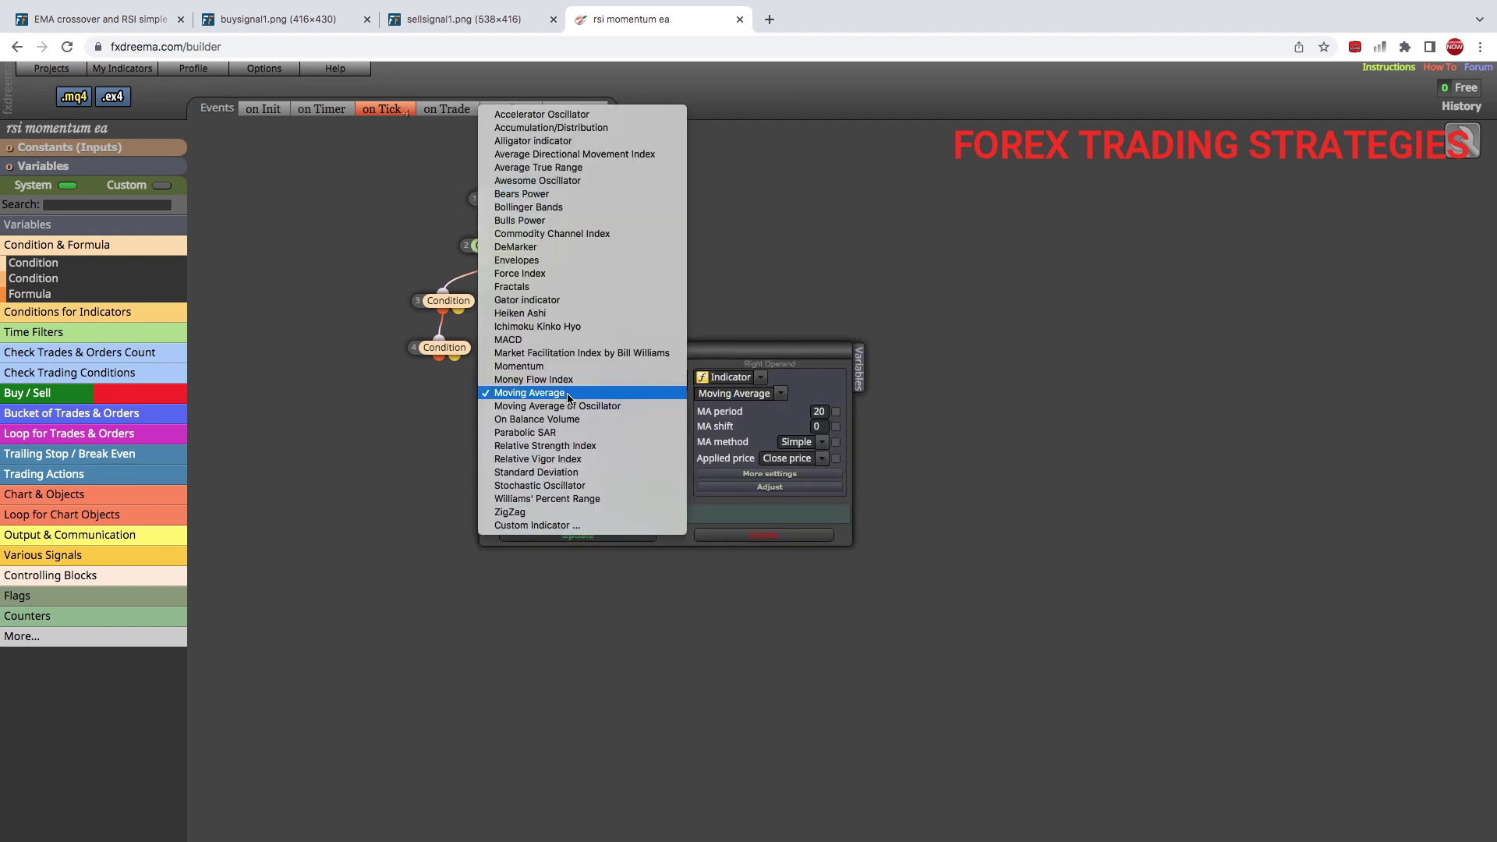
click(551, 446)
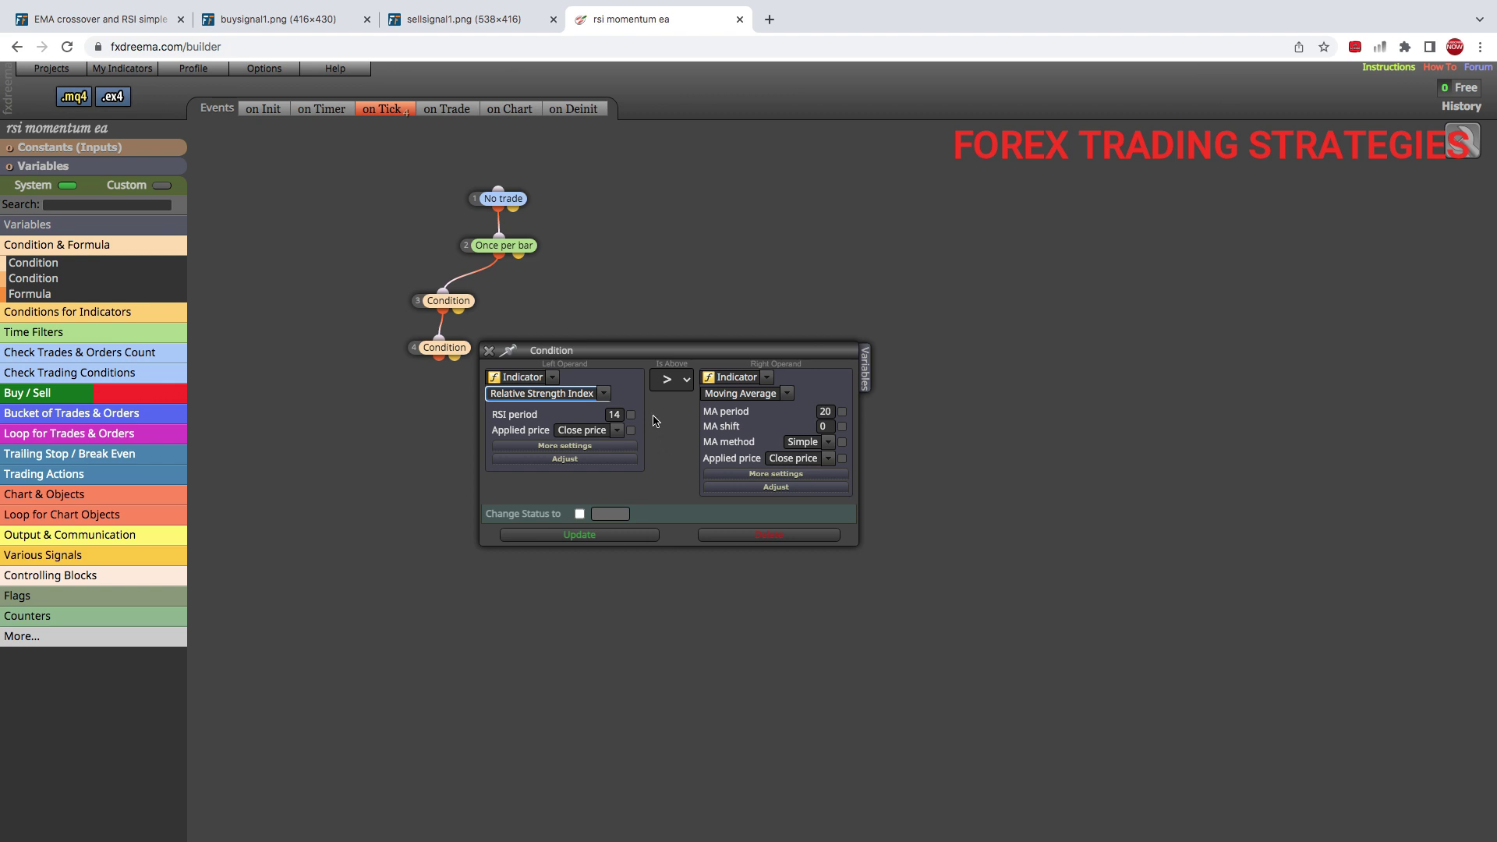
click(686, 382)
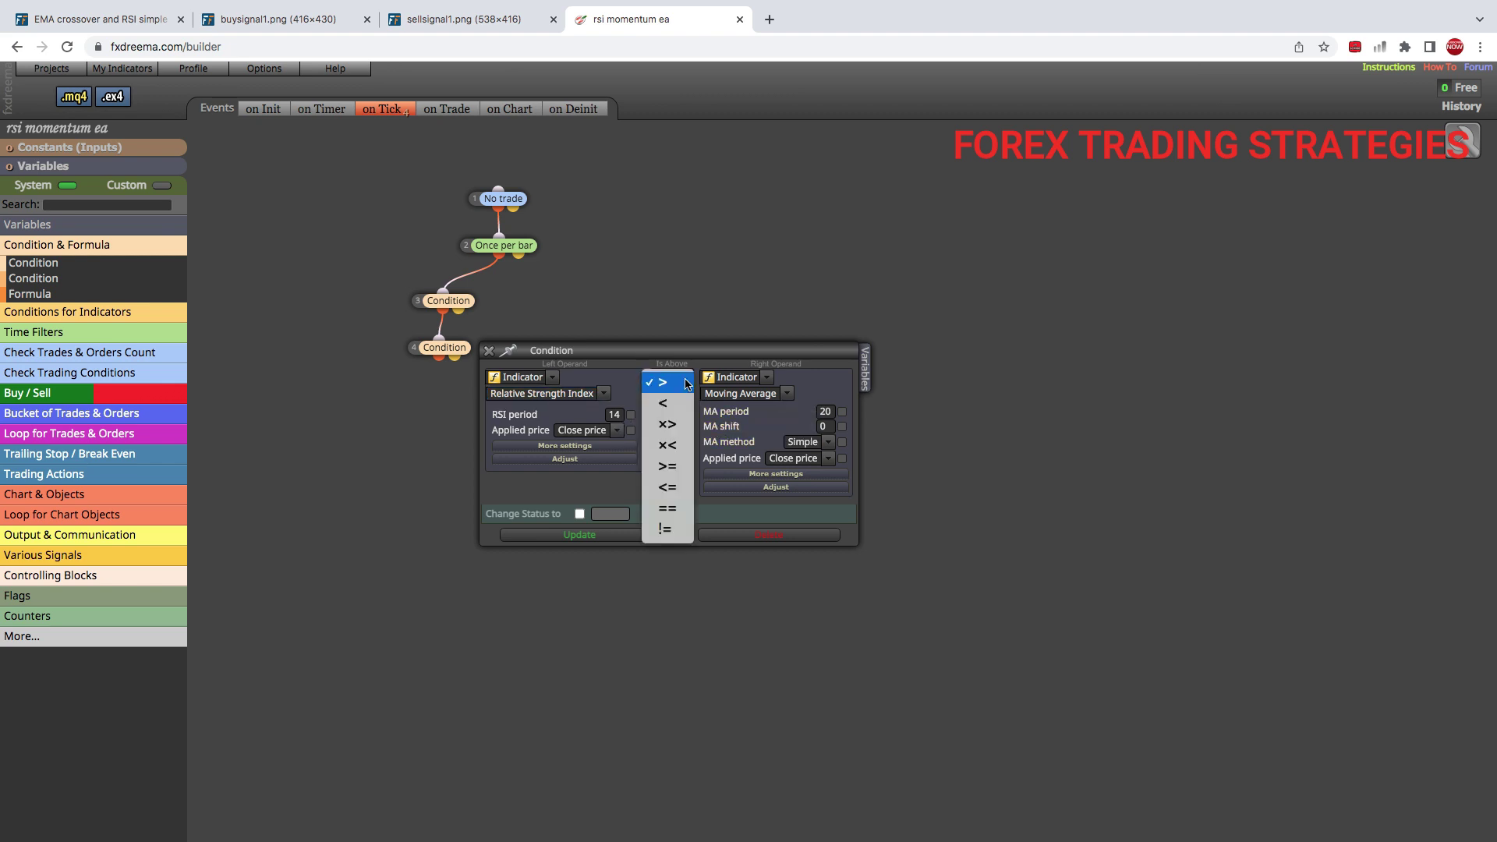
click(672, 426)
click(772, 378)
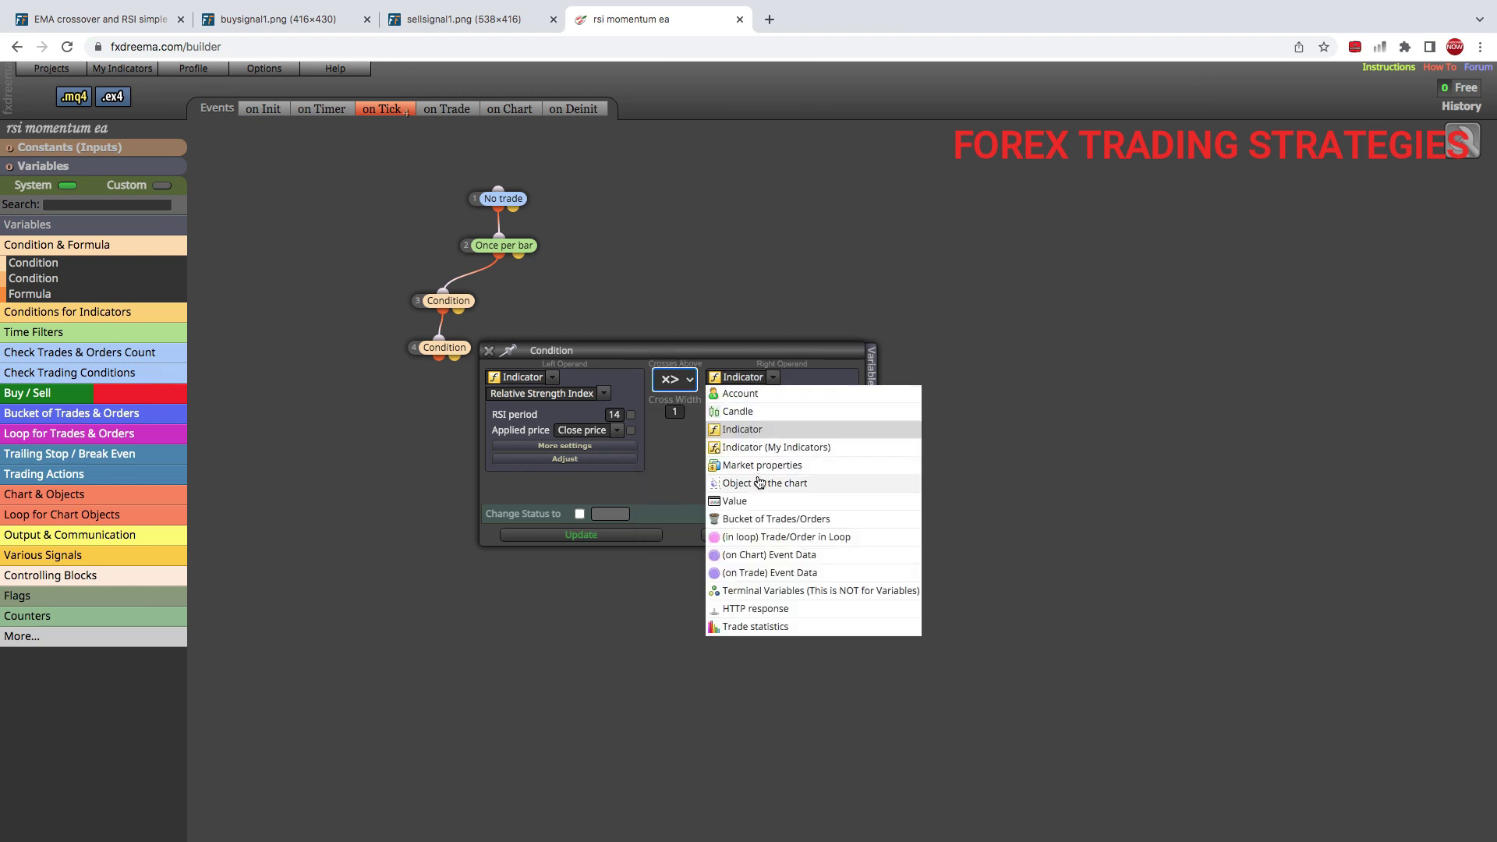
click(741, 502)
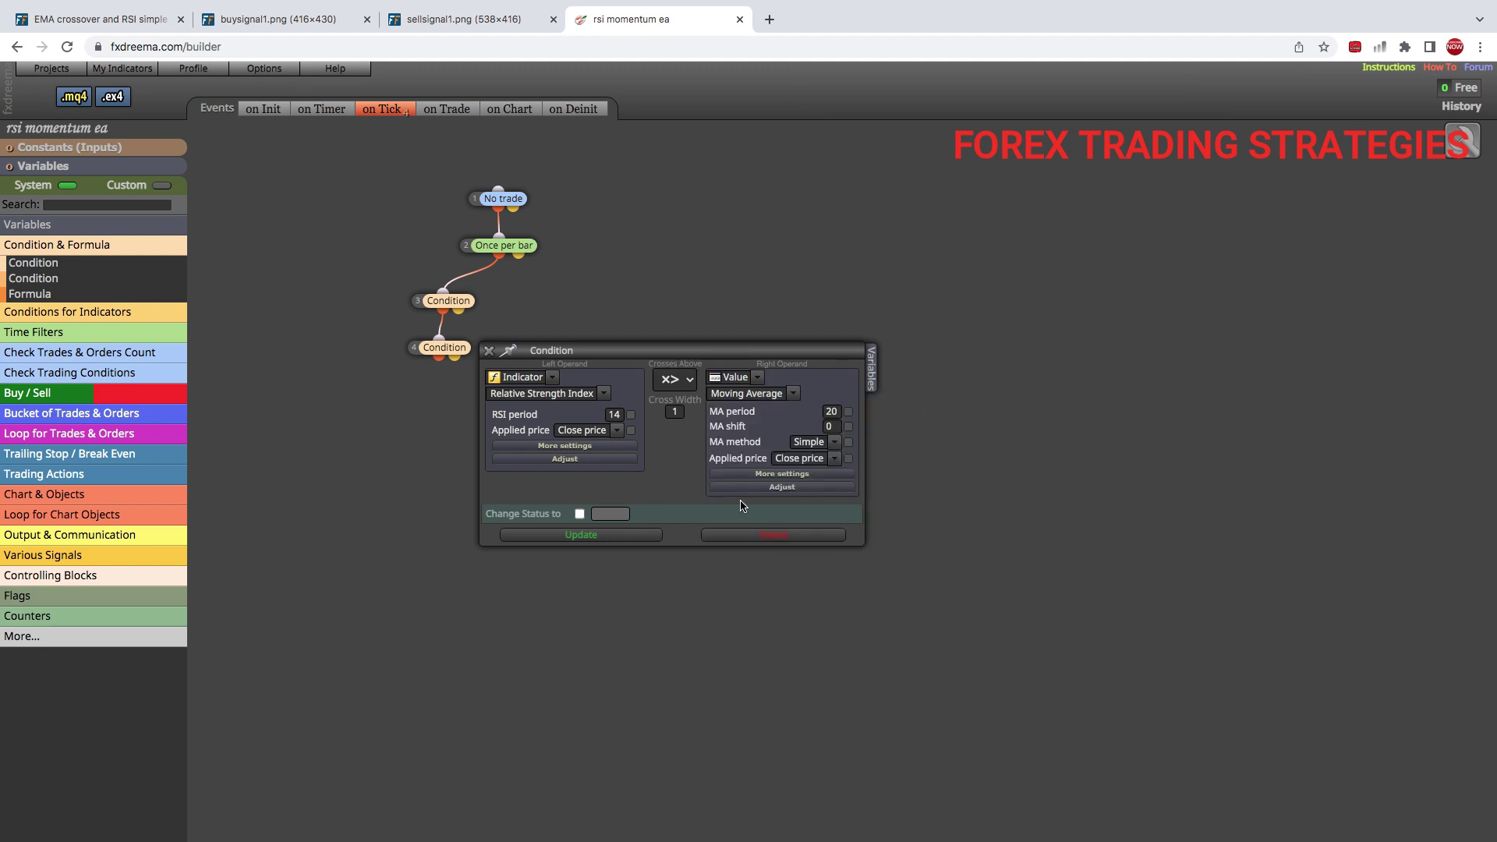
click(739, 414)
text(50)
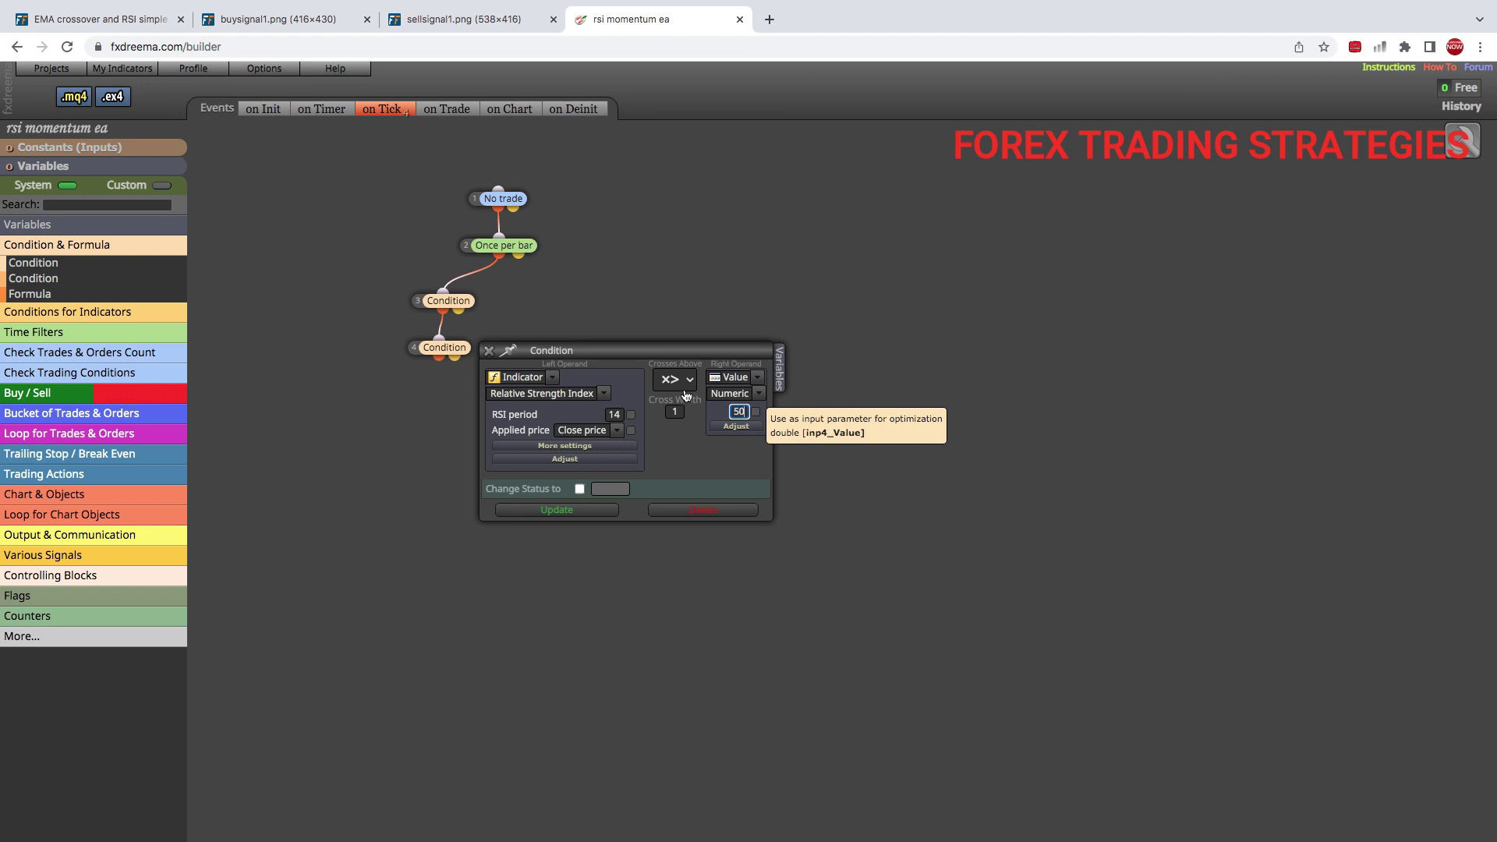
click(539, 514)
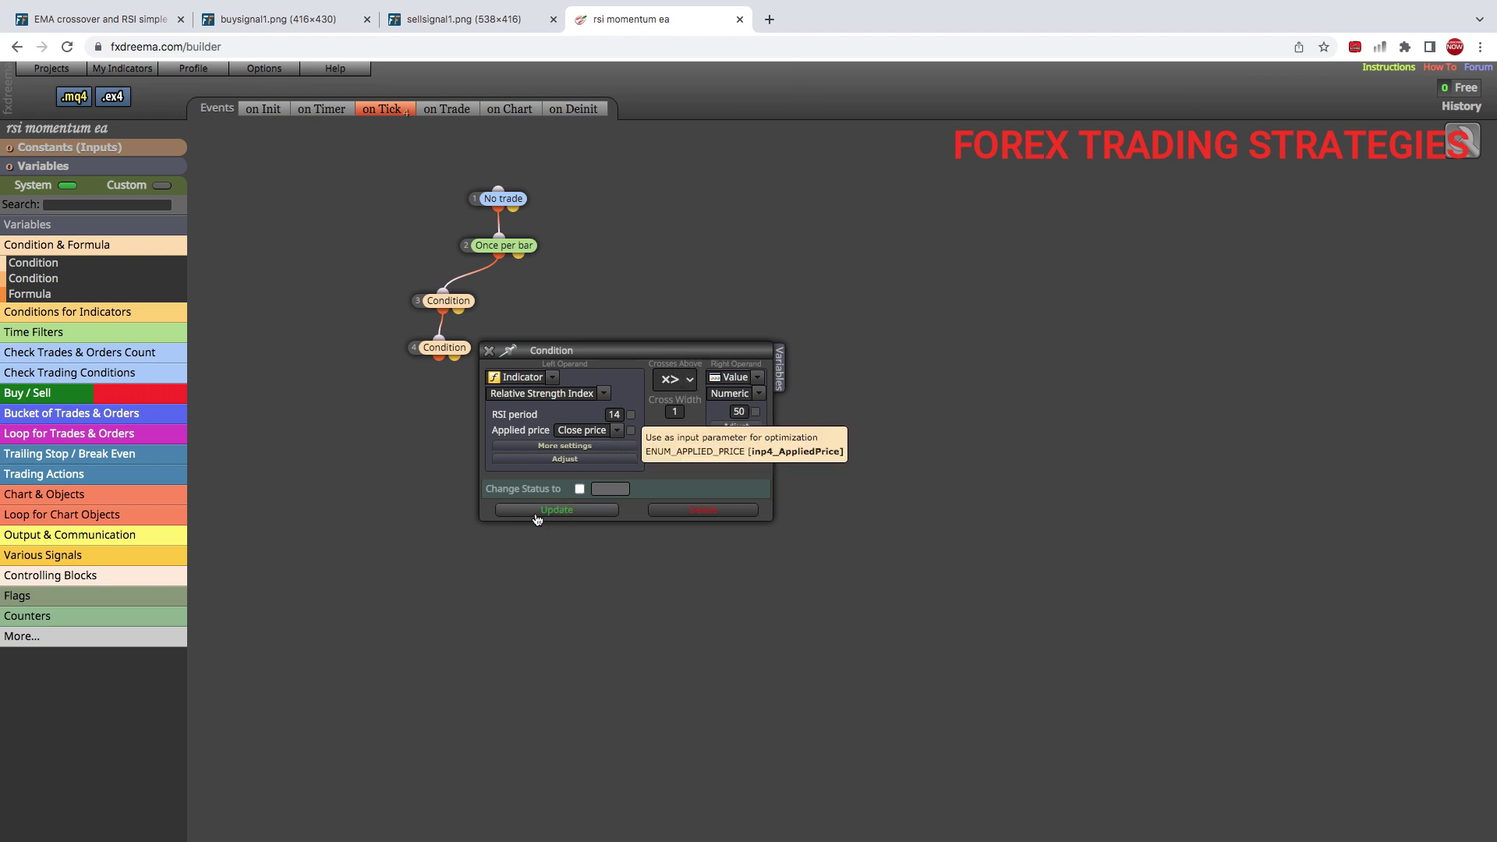
click(315, 21)
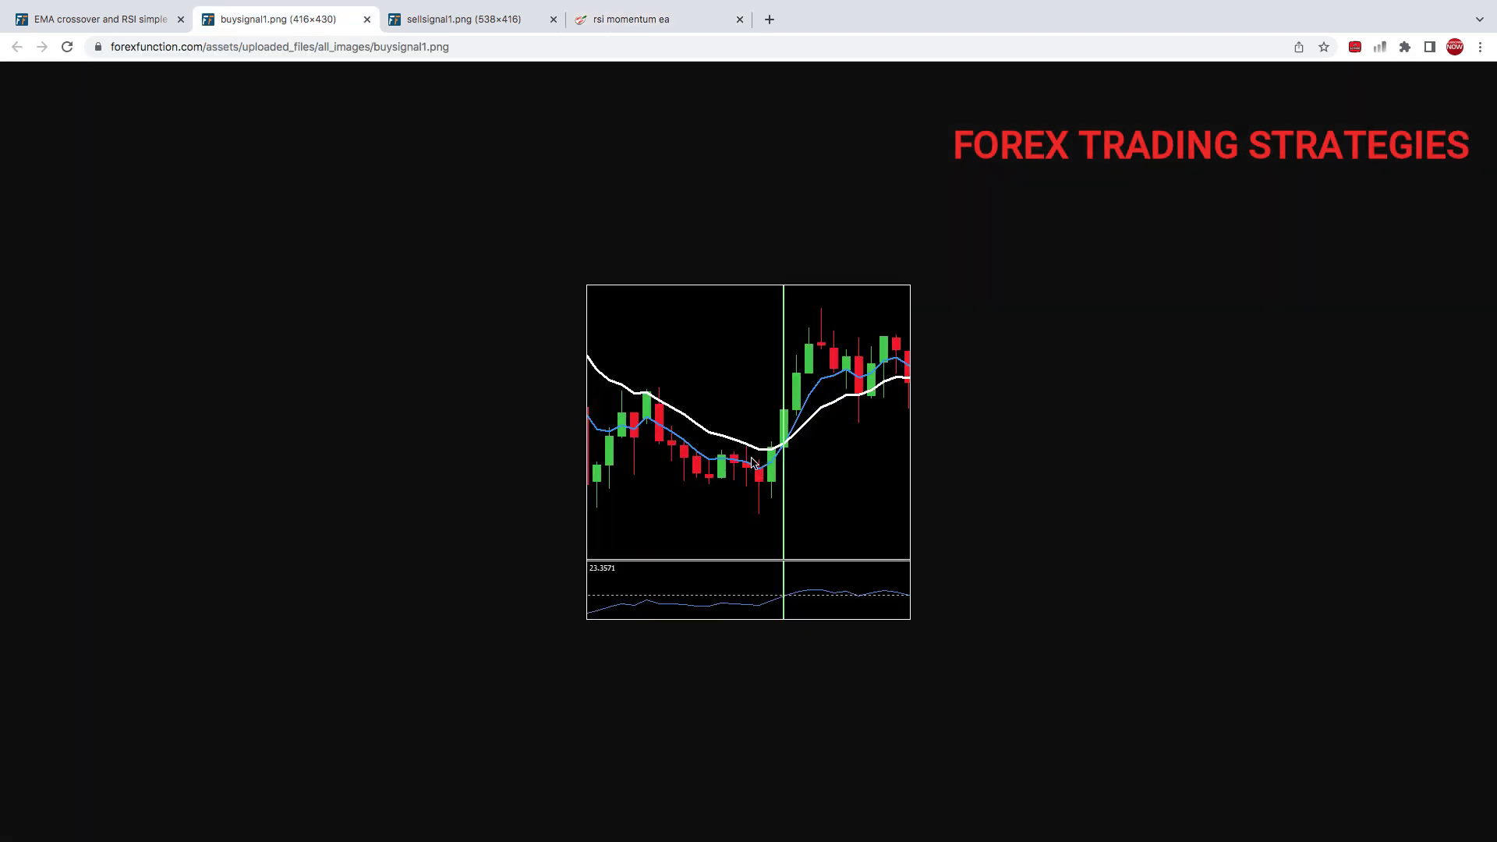
click(611, 21)
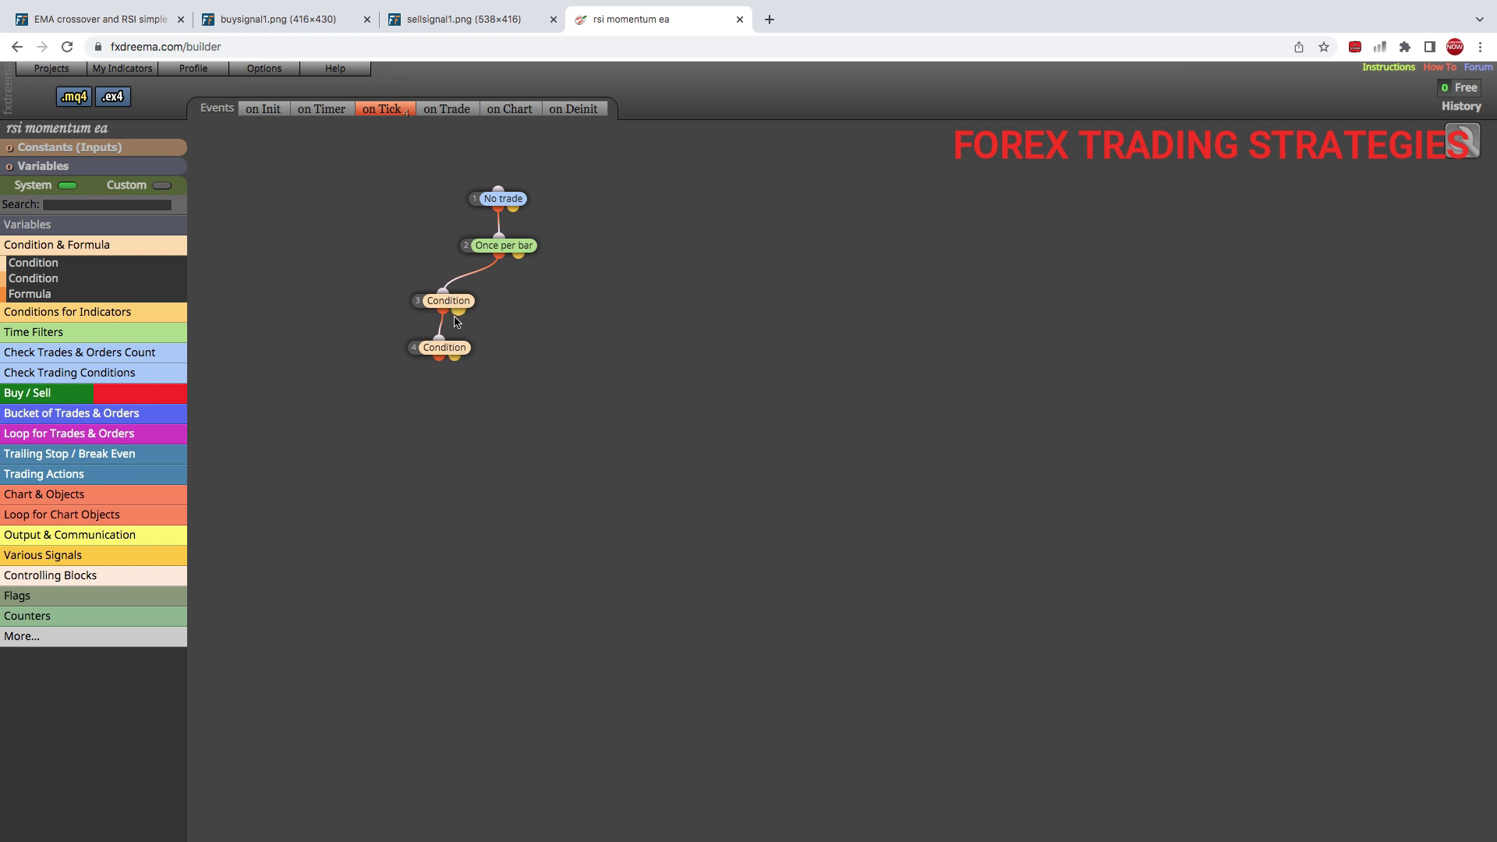
mouse_move(30, 400)
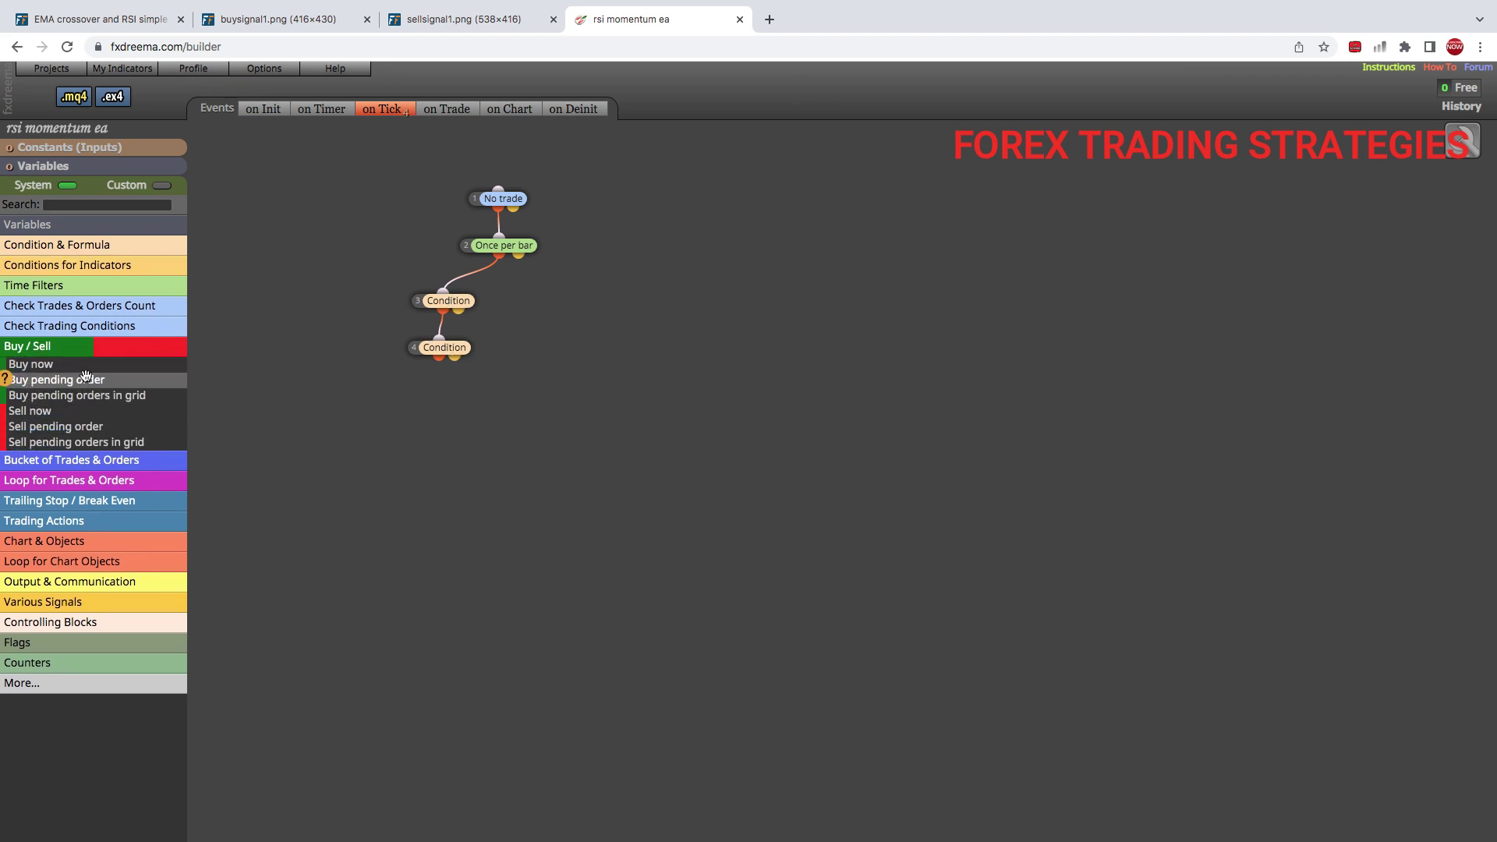
Place a Buy now block under the RSI Condition and open its 0.1-lot, 50-pip trade settings
drag(30, 364, 434, 403)
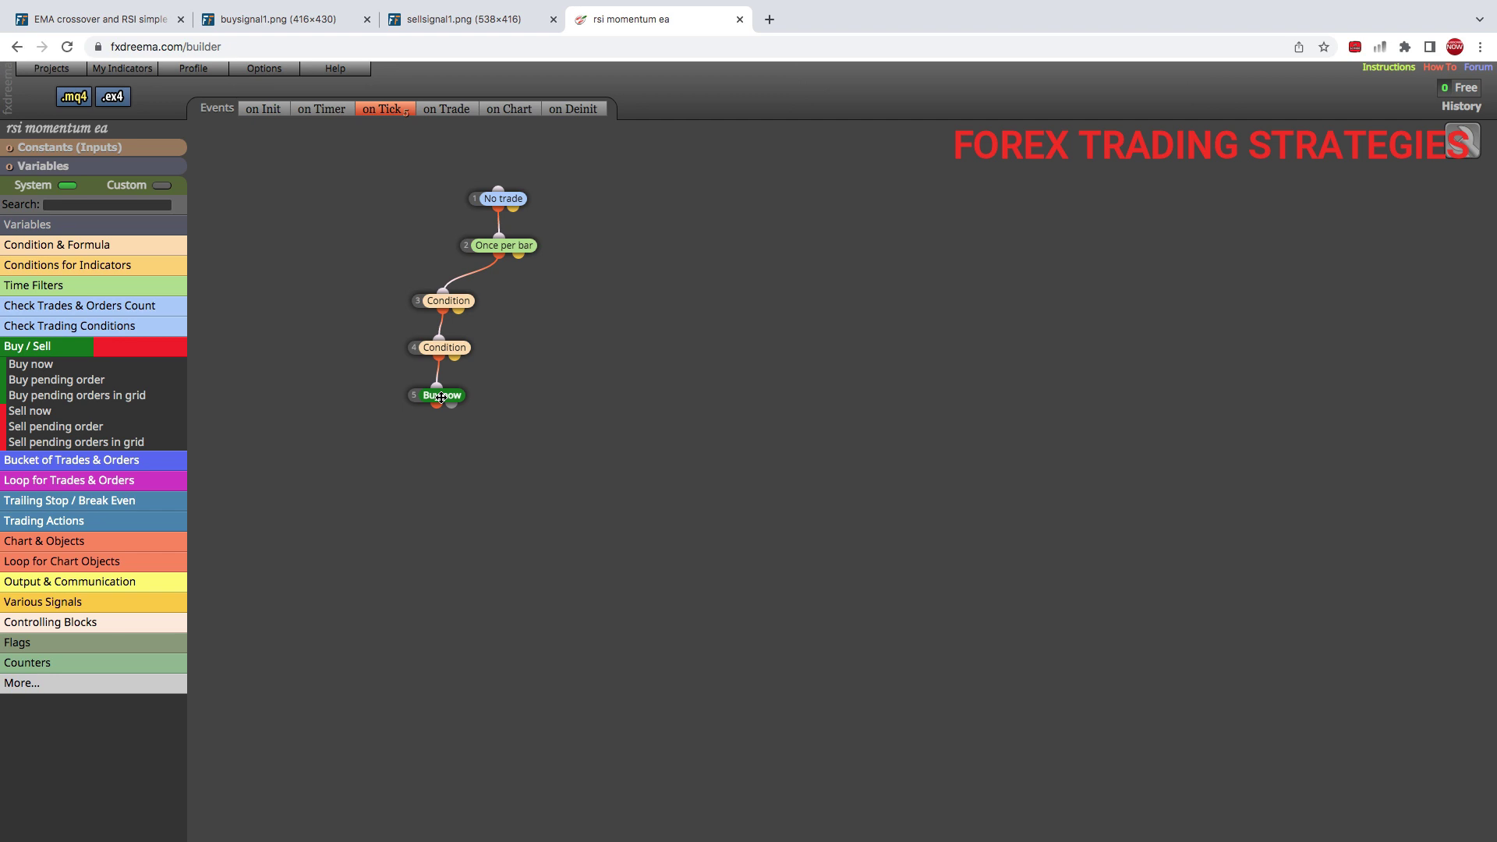
click(437, 396)
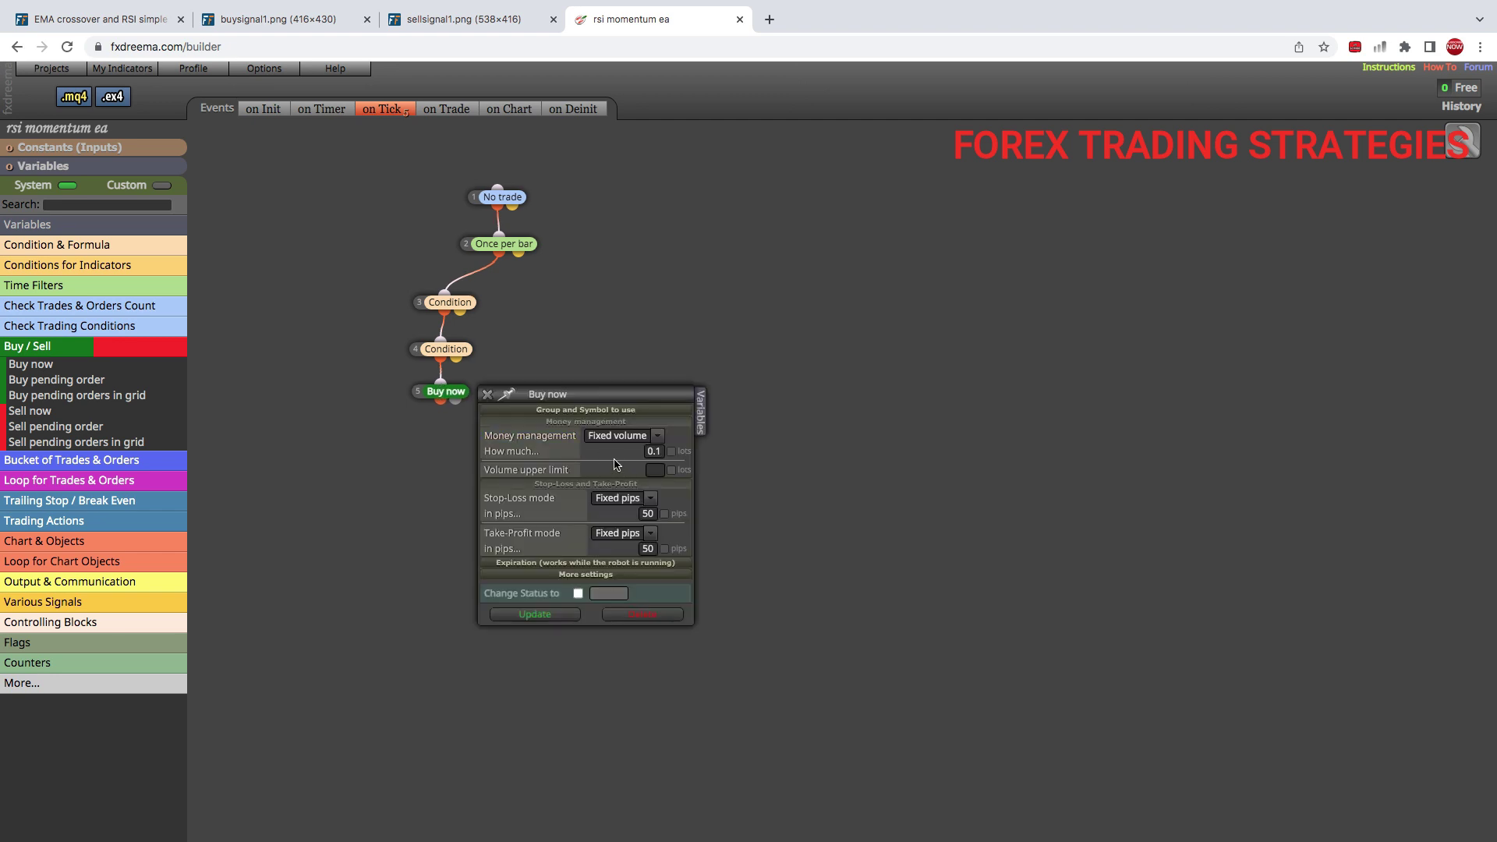
Set the Buy now lot size to 0.01 and stop-loss to 30 pips, both as input parameters
click(657, 454)
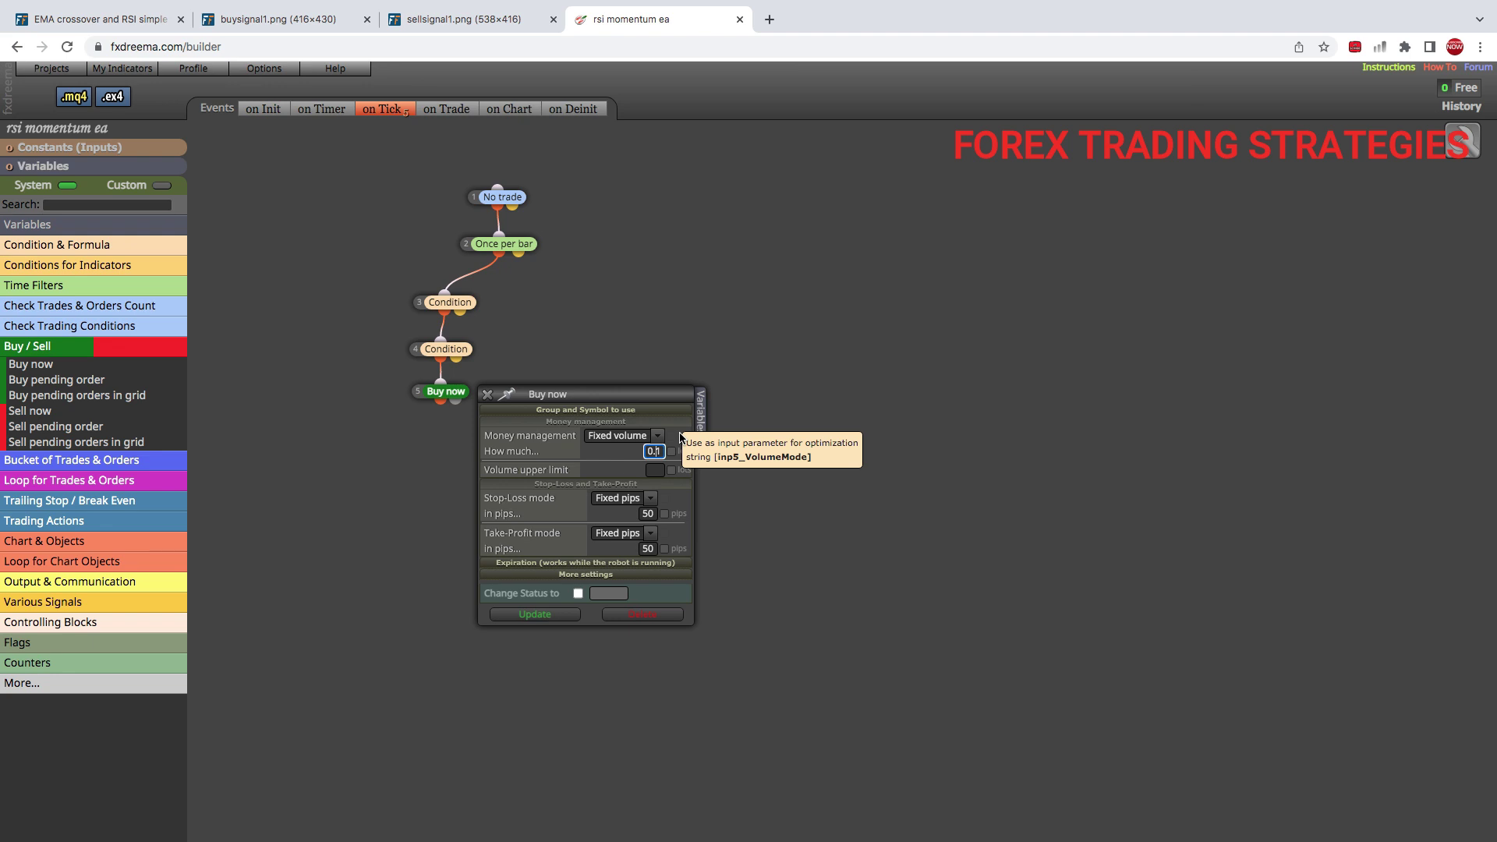
text(0)
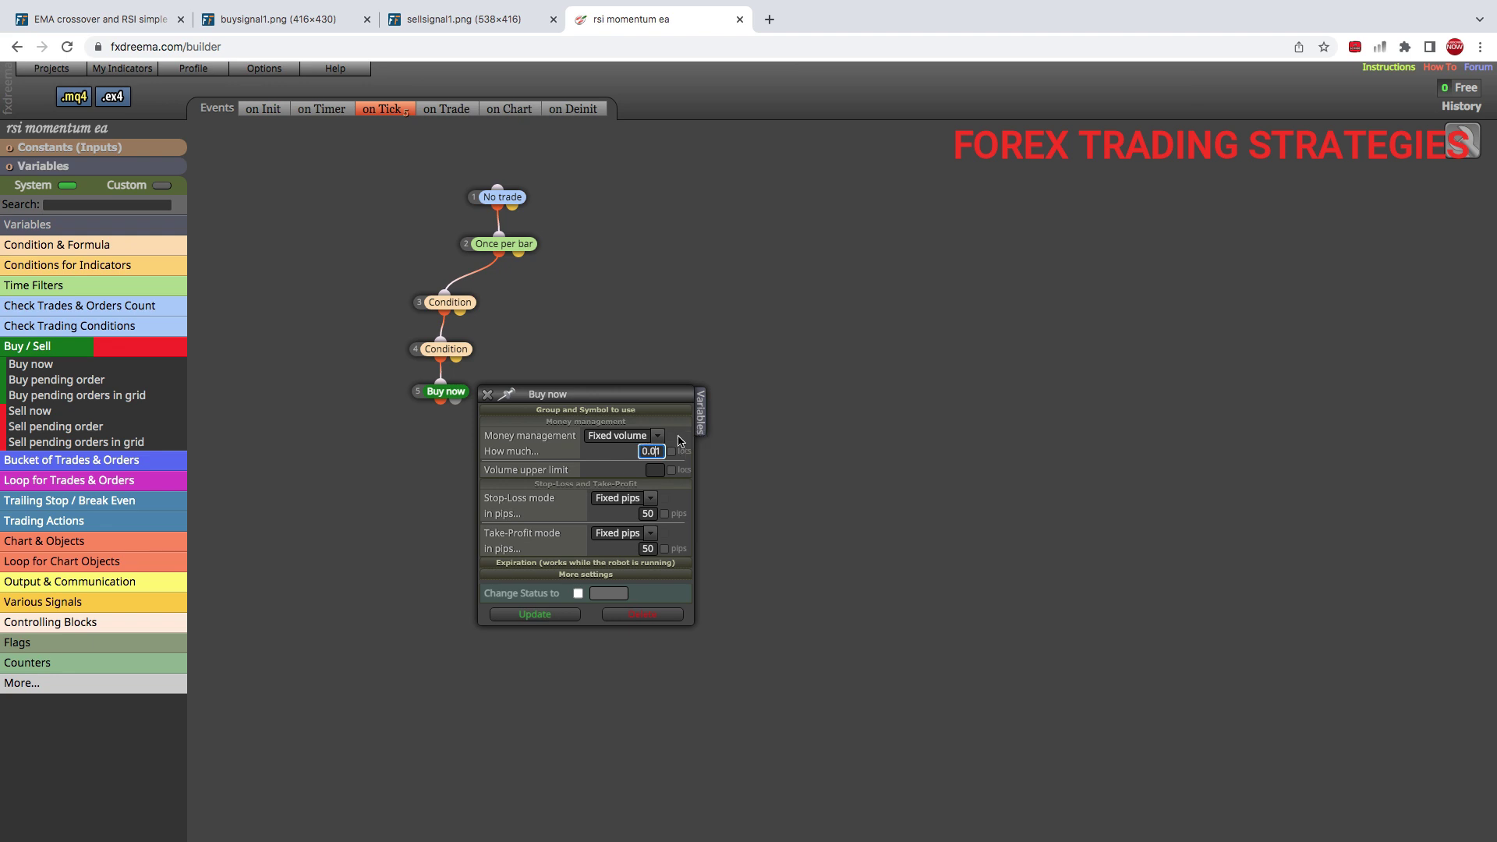
click(671, 450)
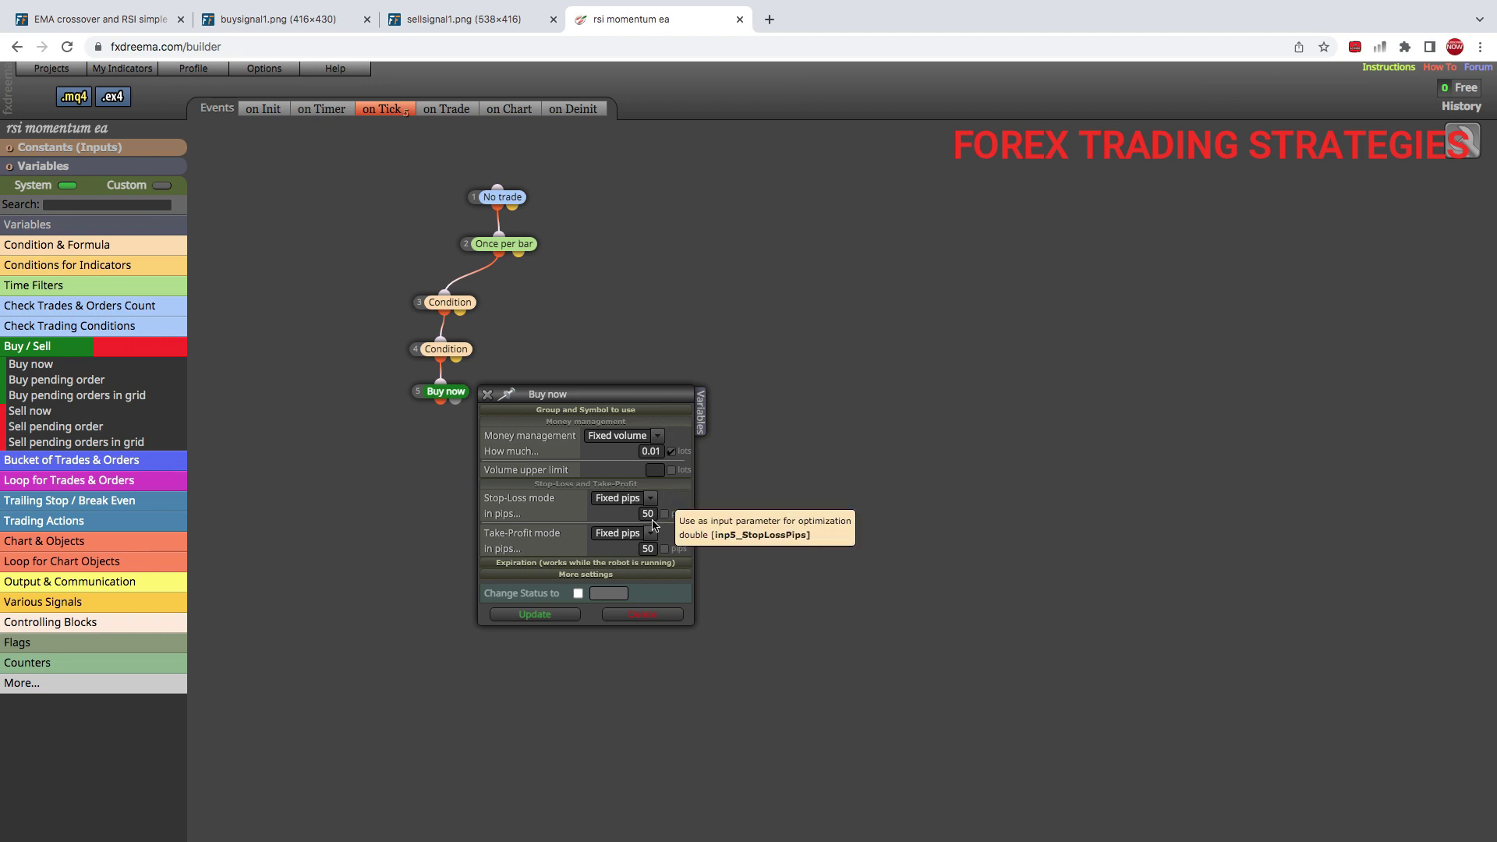
drag(652, 525, 629, 525)
click(626, 513)
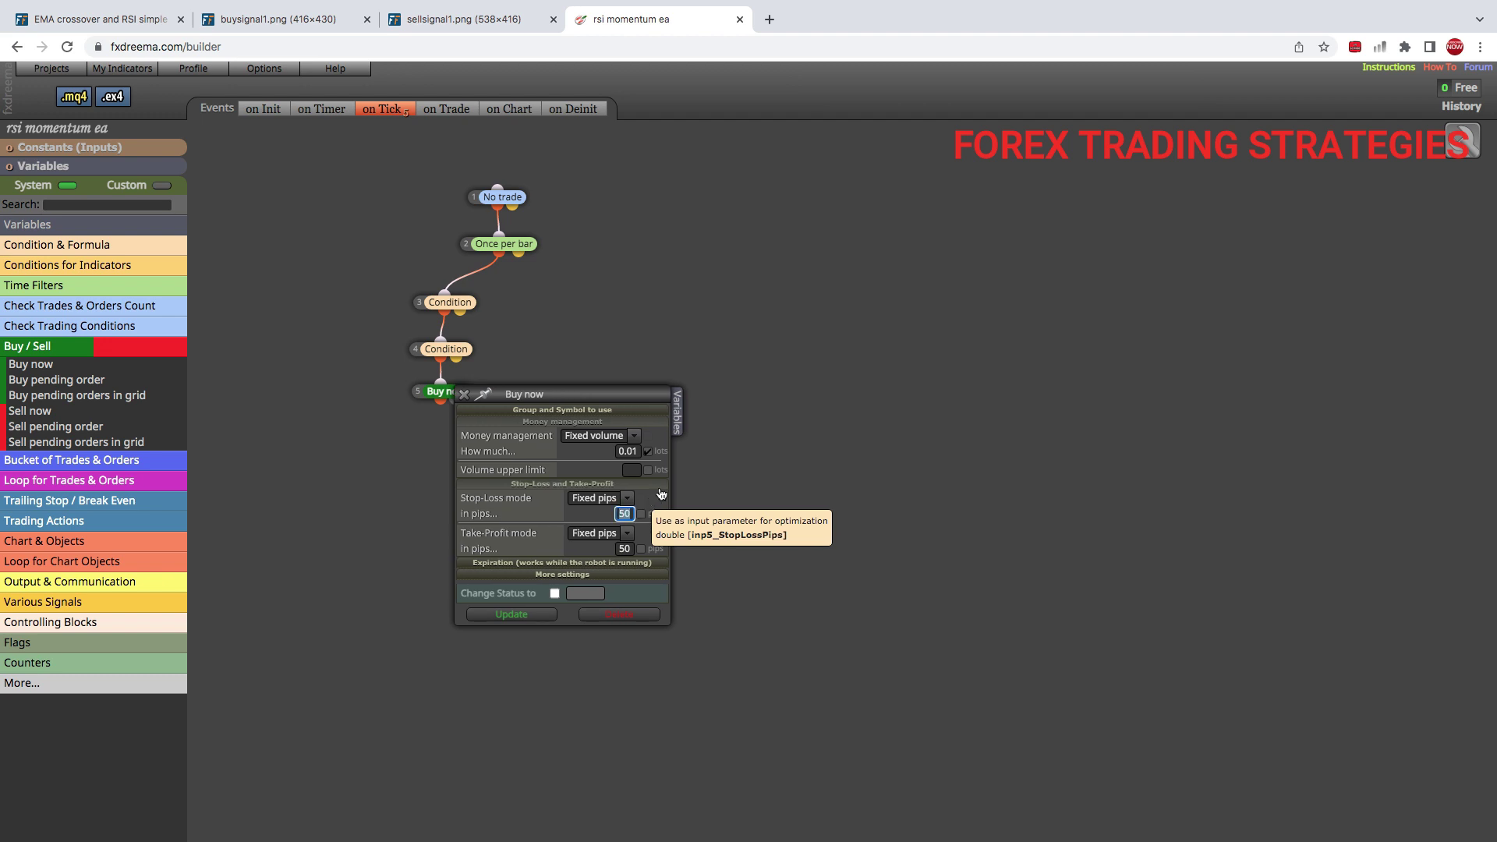
text(30)
click(641, 514)
Set the take-profit to 60 pips as an input parameter and save the Buy now block
click(624, 548)
double_click(620, 549)
text(30)
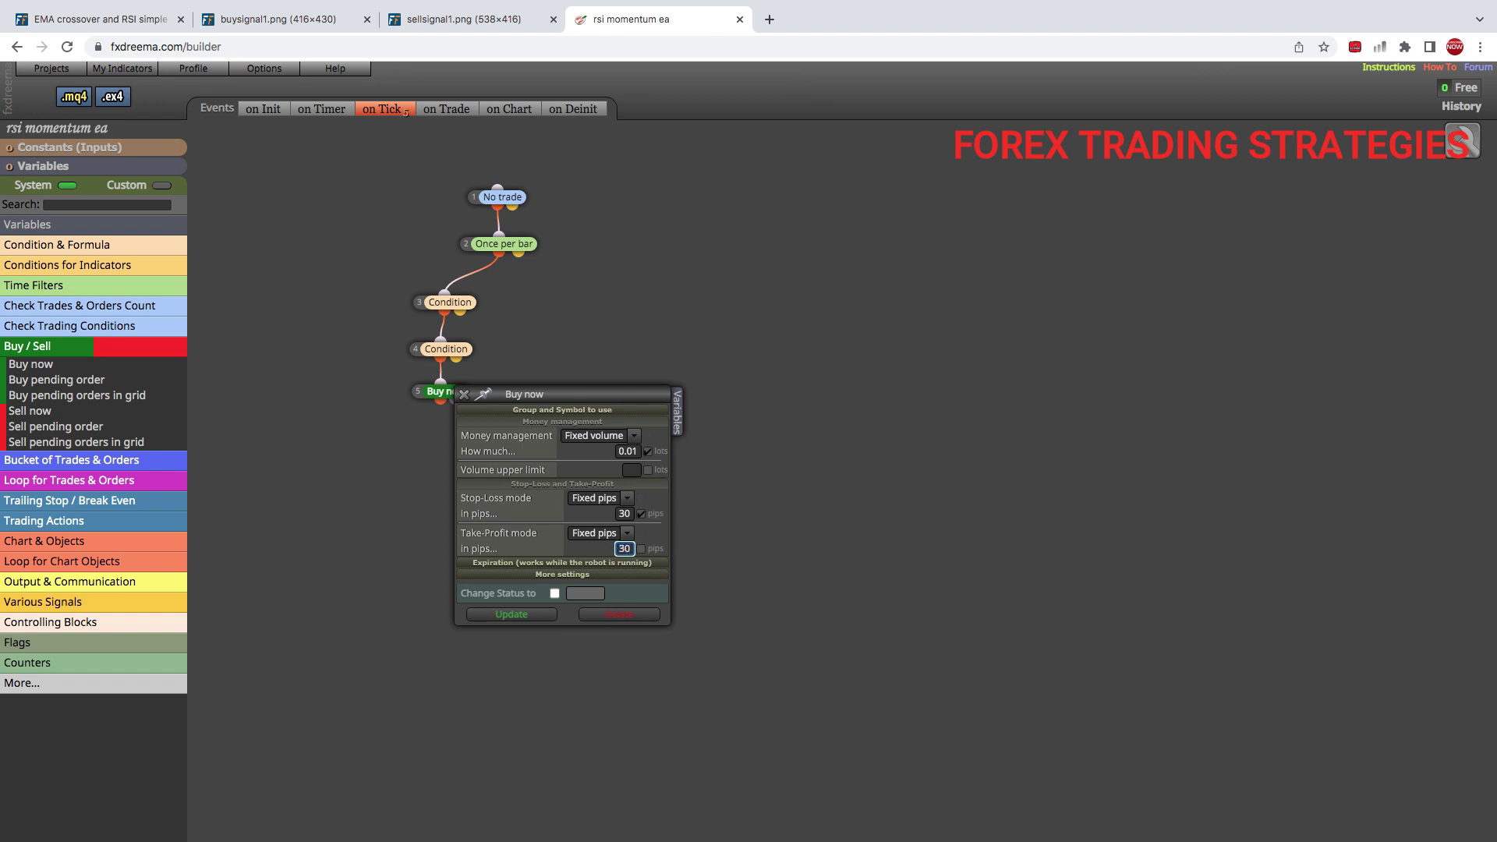
double_click(624, 549)
text(6)
click(642, 549)
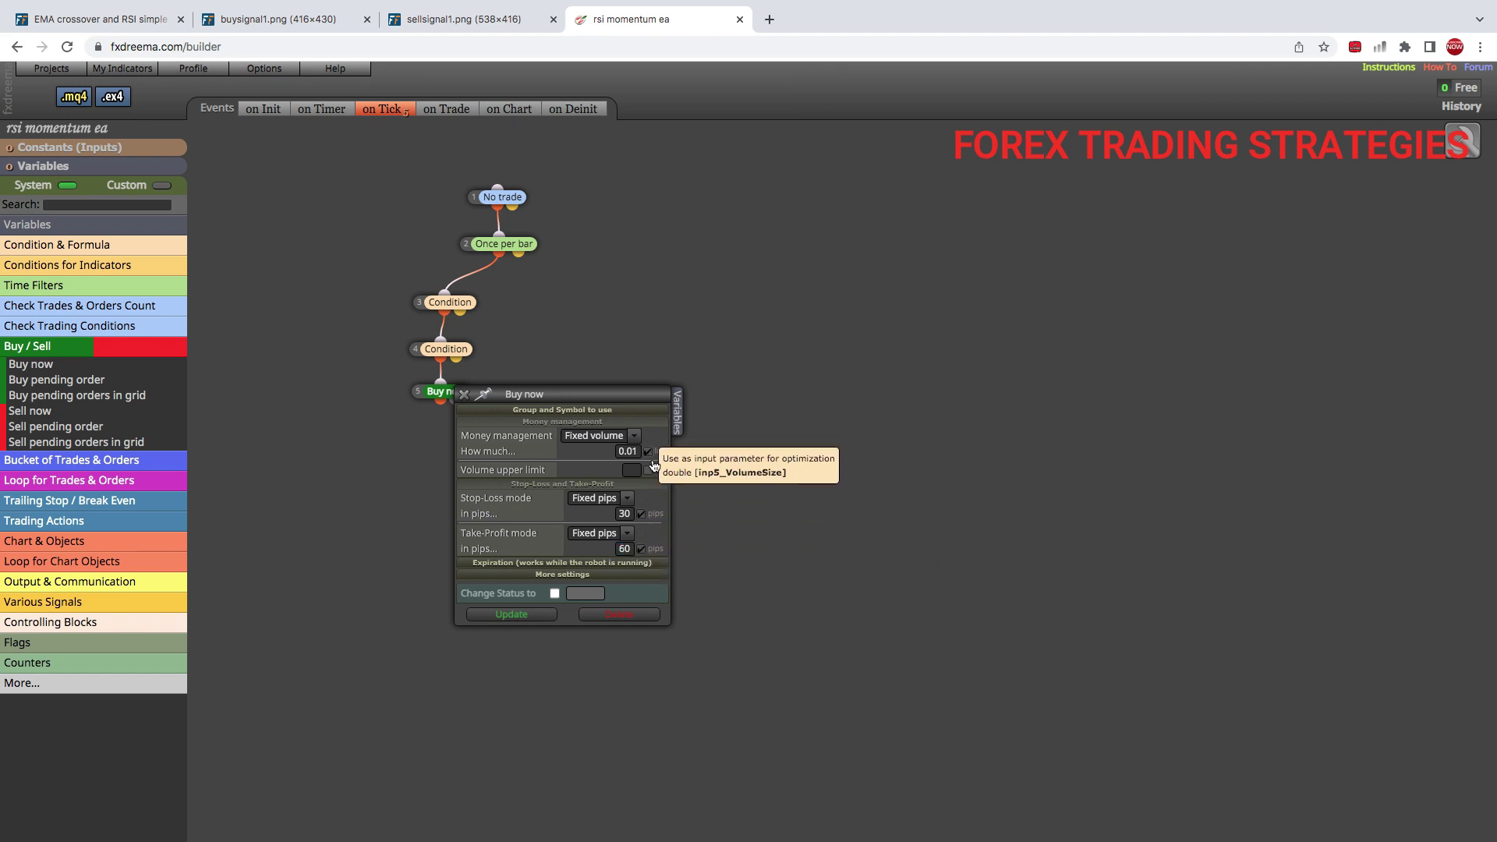
click(515, 620)
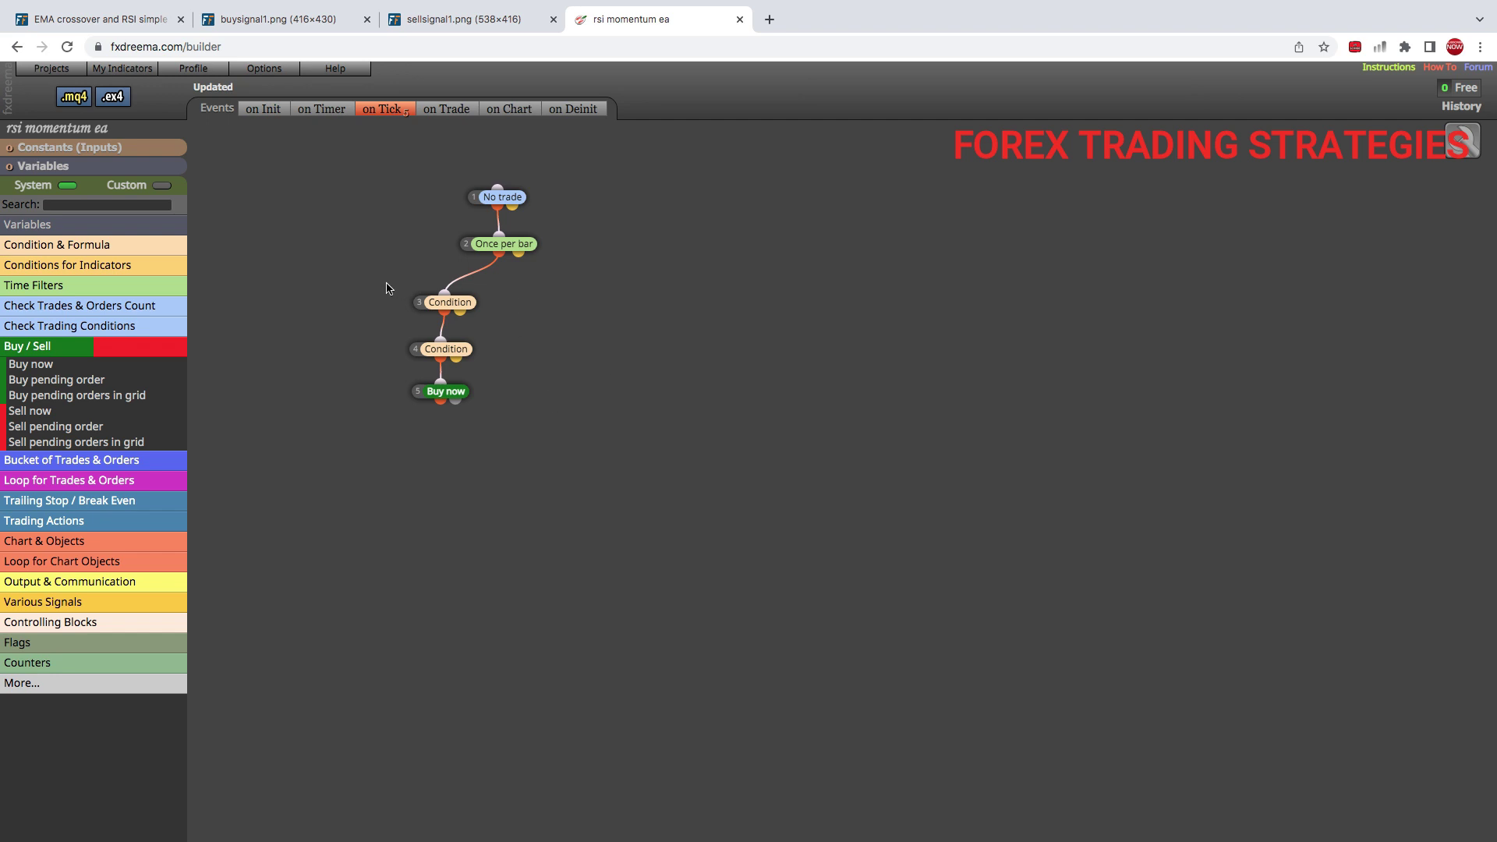
drag(386, 285, 521, 419)
click(280, 21)
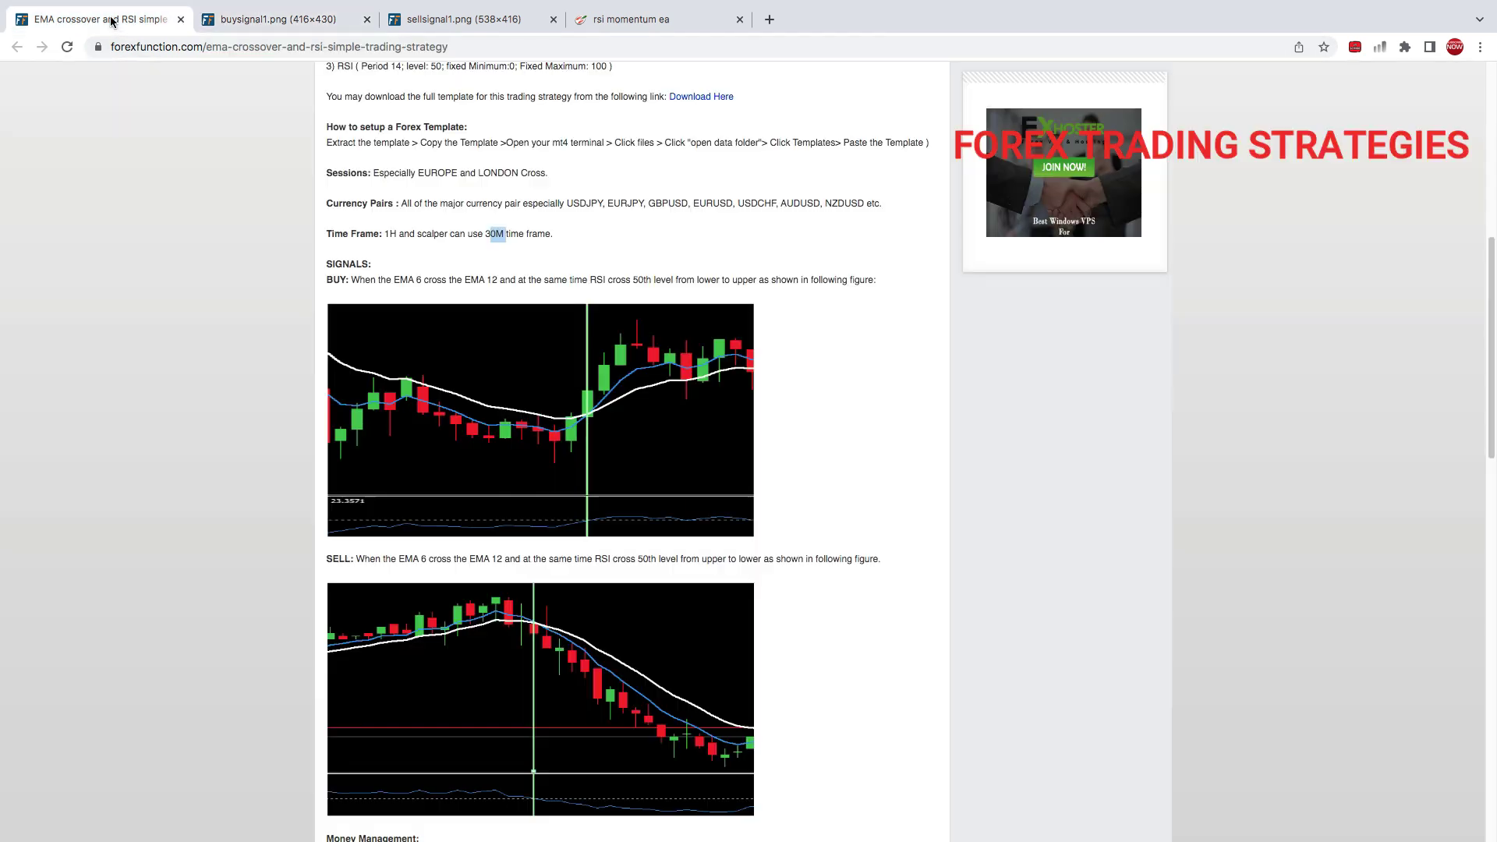
click(119, 24)
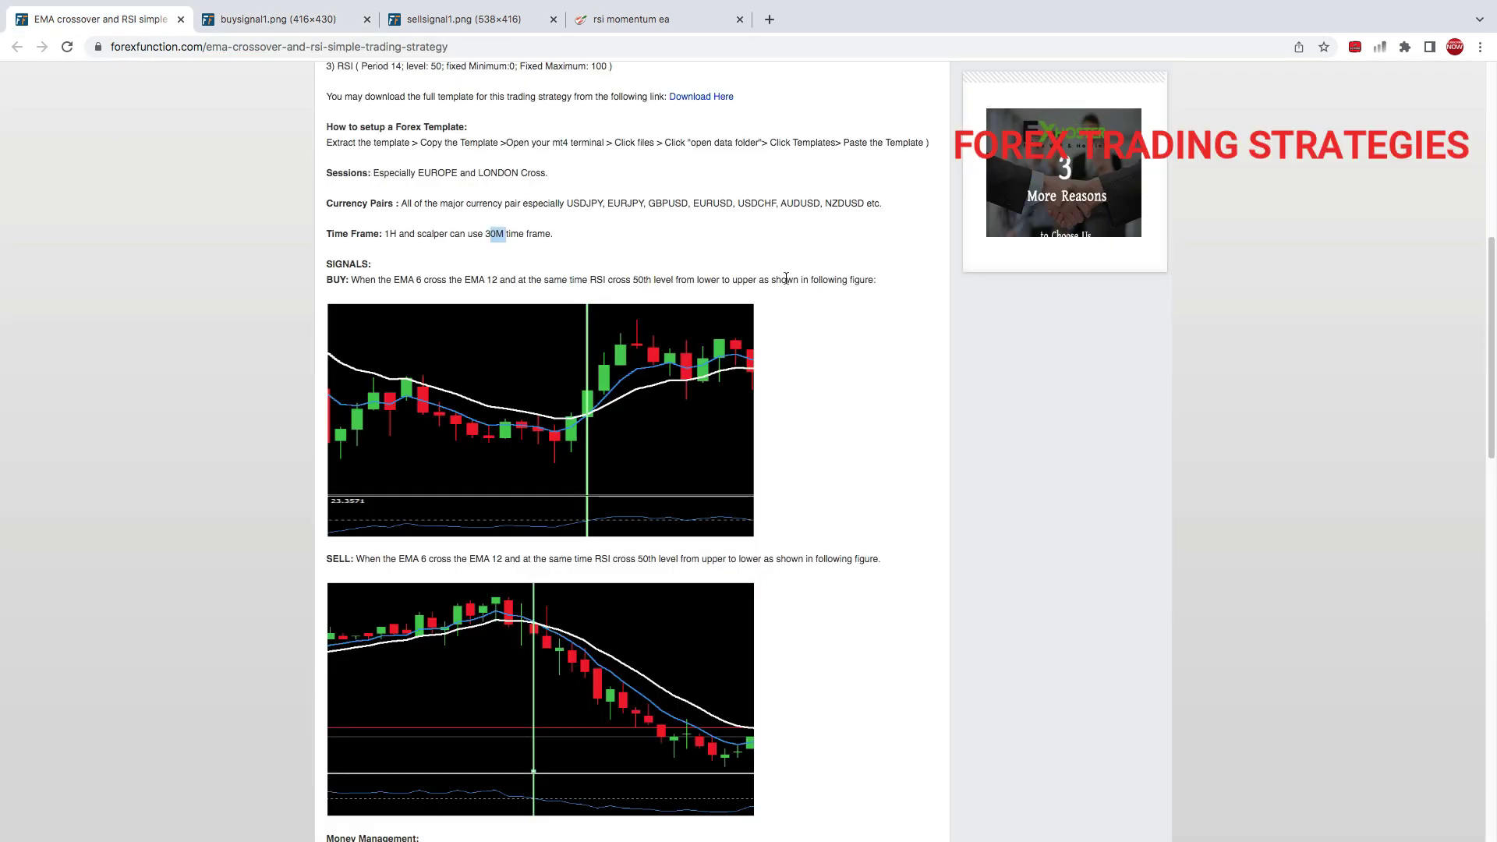
click(647, 19)
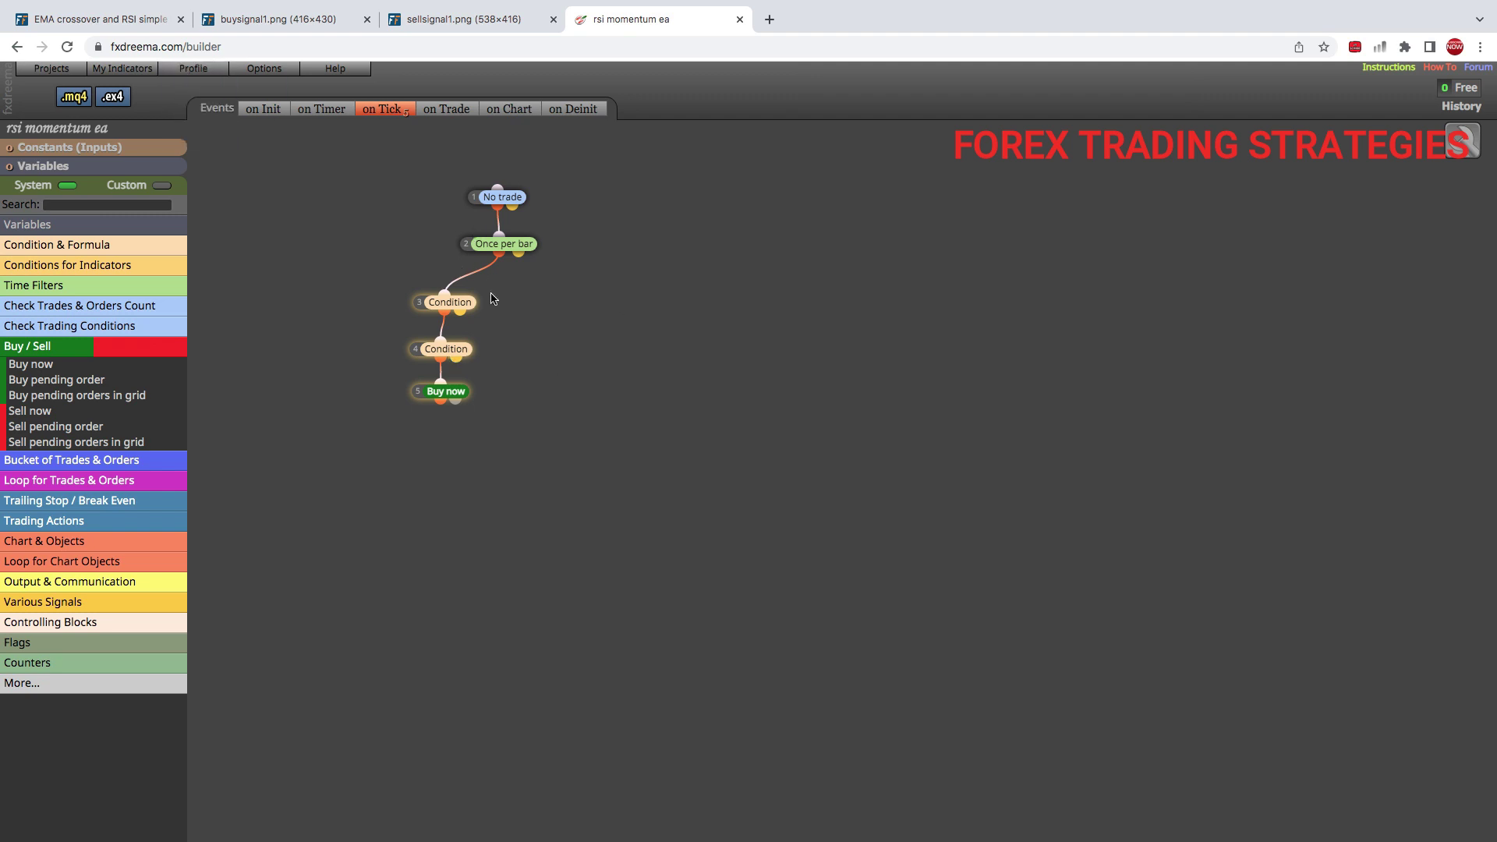
Copy the Condition and Buy now blocks and paste the copy beside the original chain
right_click(462, 303)
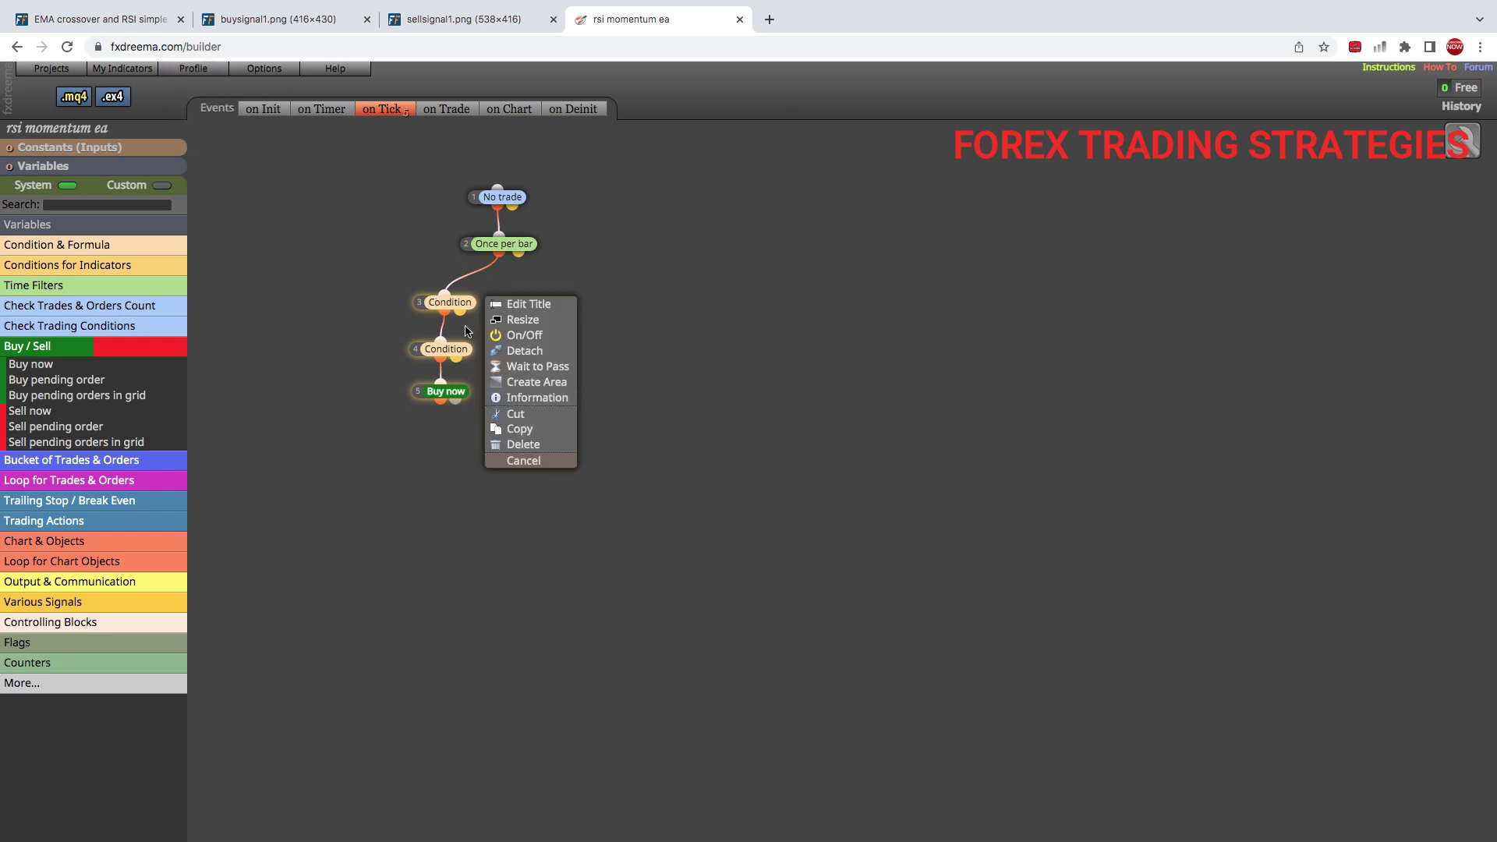
click(538, 431)
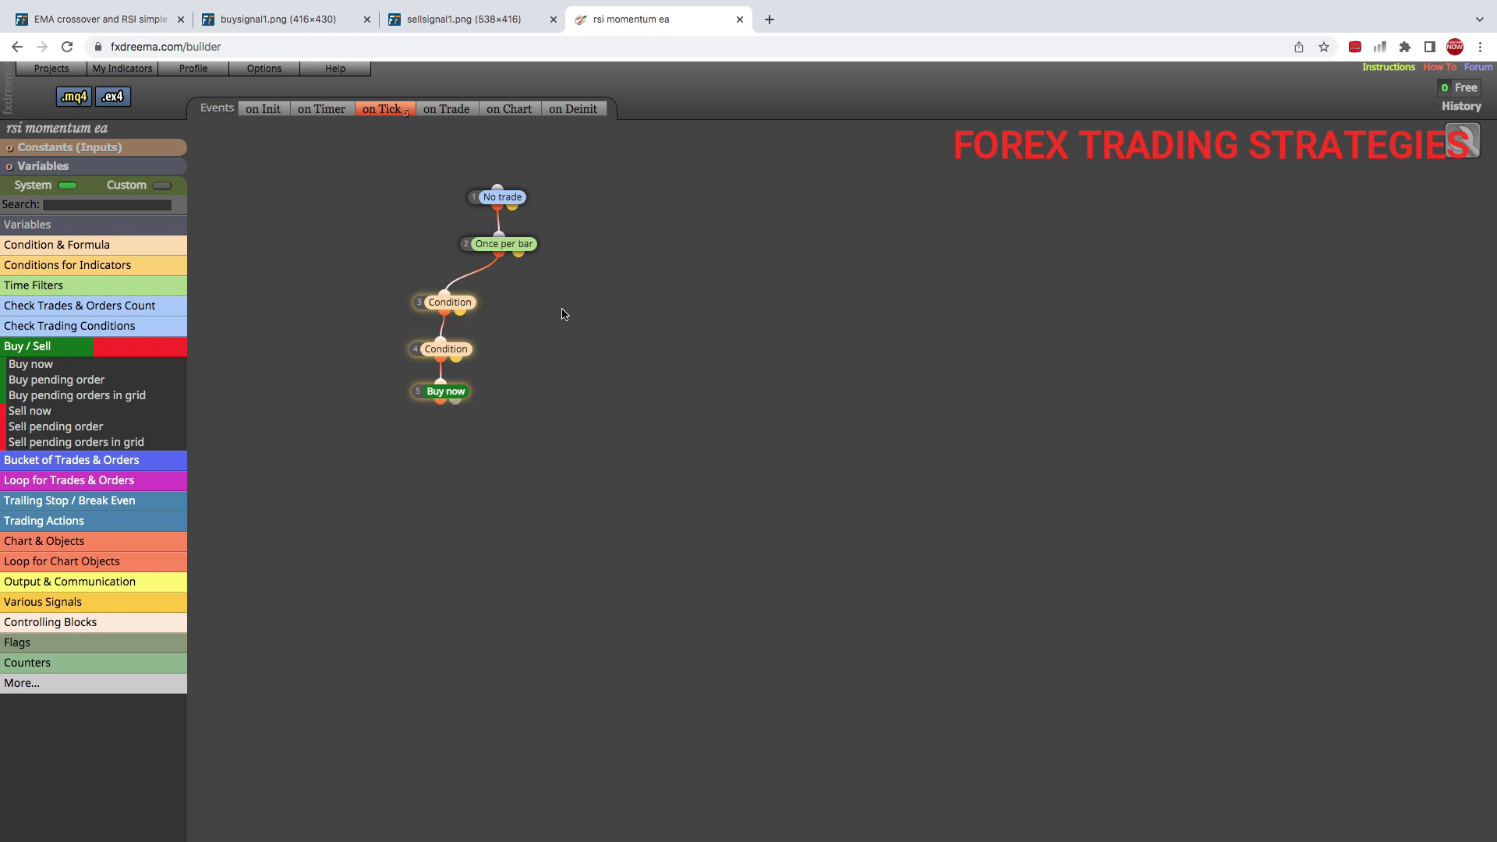
right_click(531, 298)
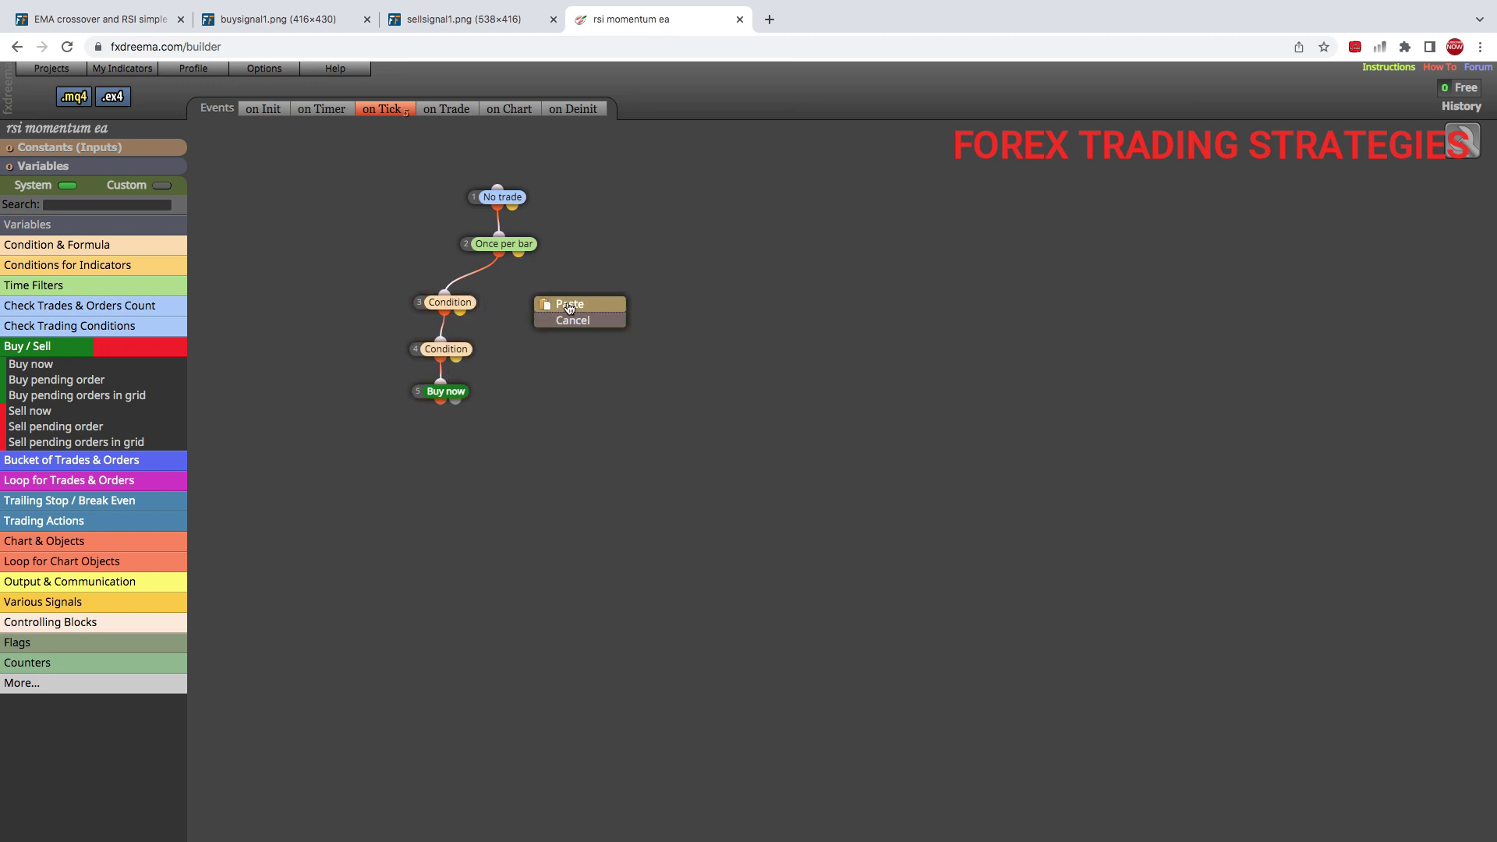
click(567, 305)
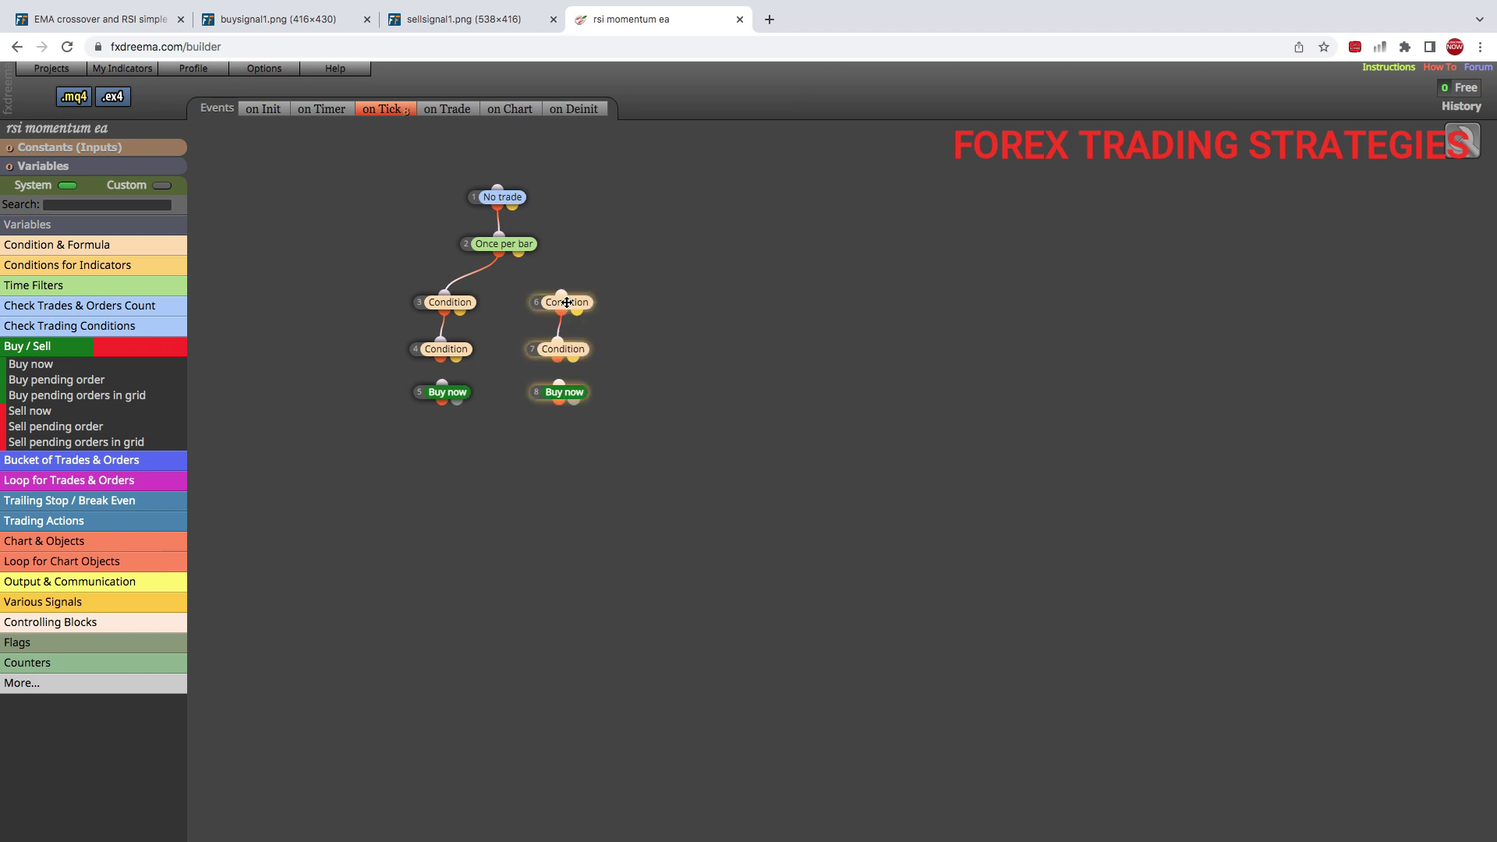
drag(564, 301, 547, 299)
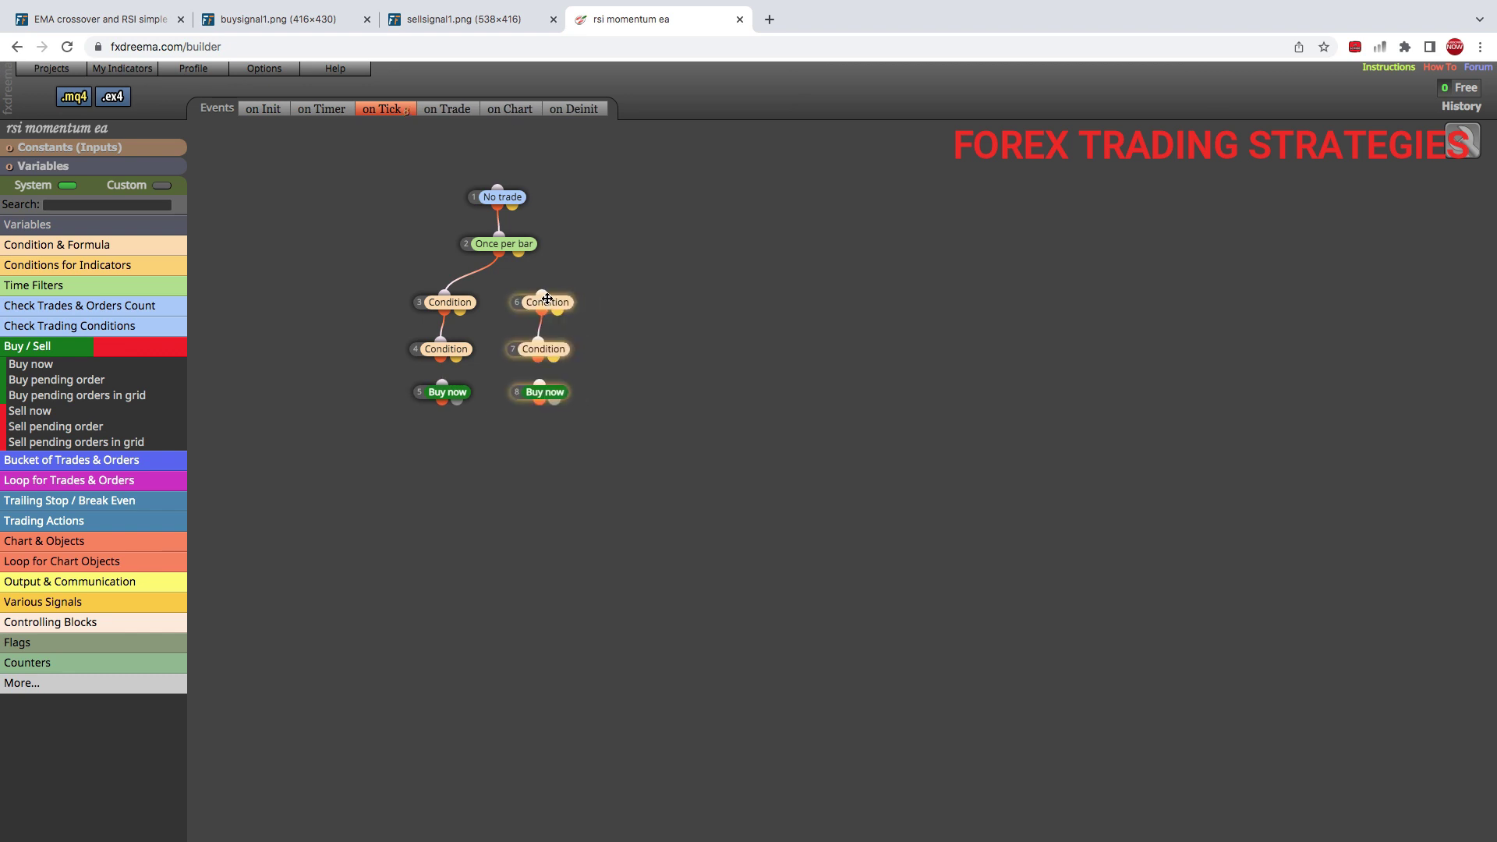
click(613, 304)
Link Once per bar to the pasted Condition and delete the copied Buy now block
mouse_move(499, 262)
drag(499, 262, 543, 301)
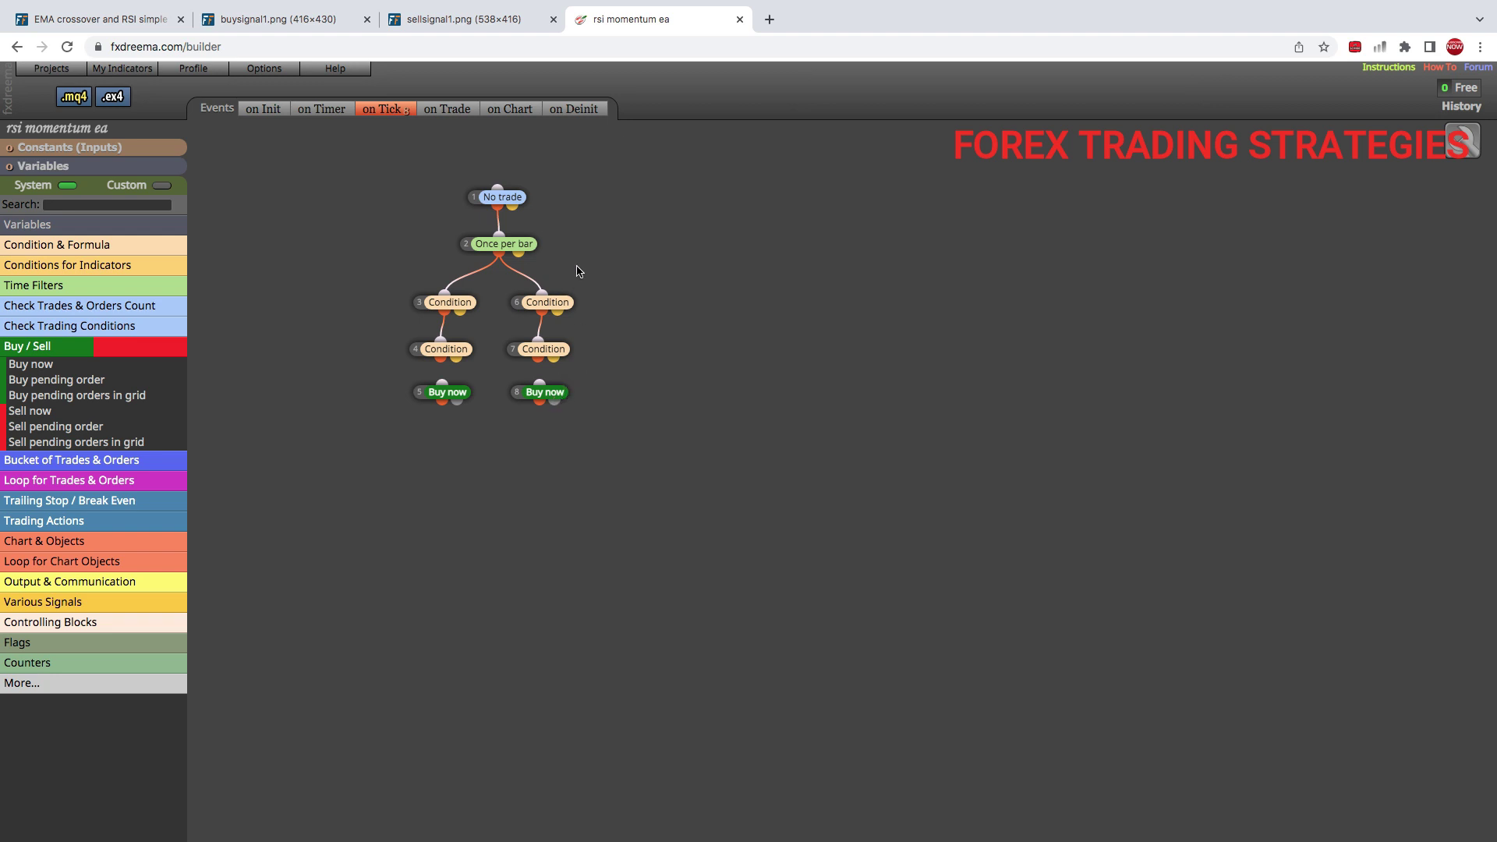
drag(440, 358, 444, 387)
right_click(544, 393)
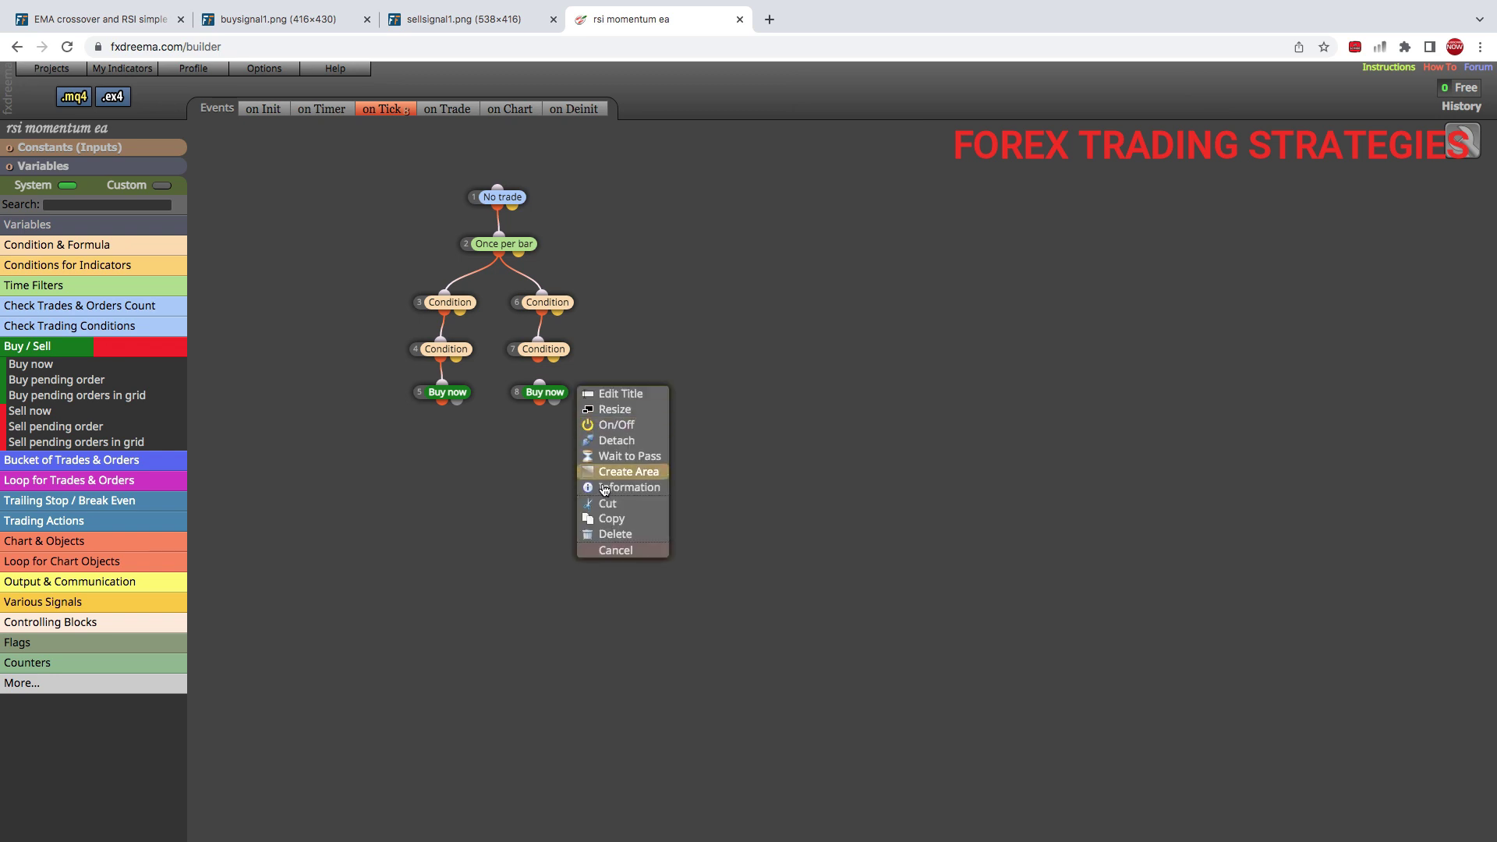
click(614, 547)
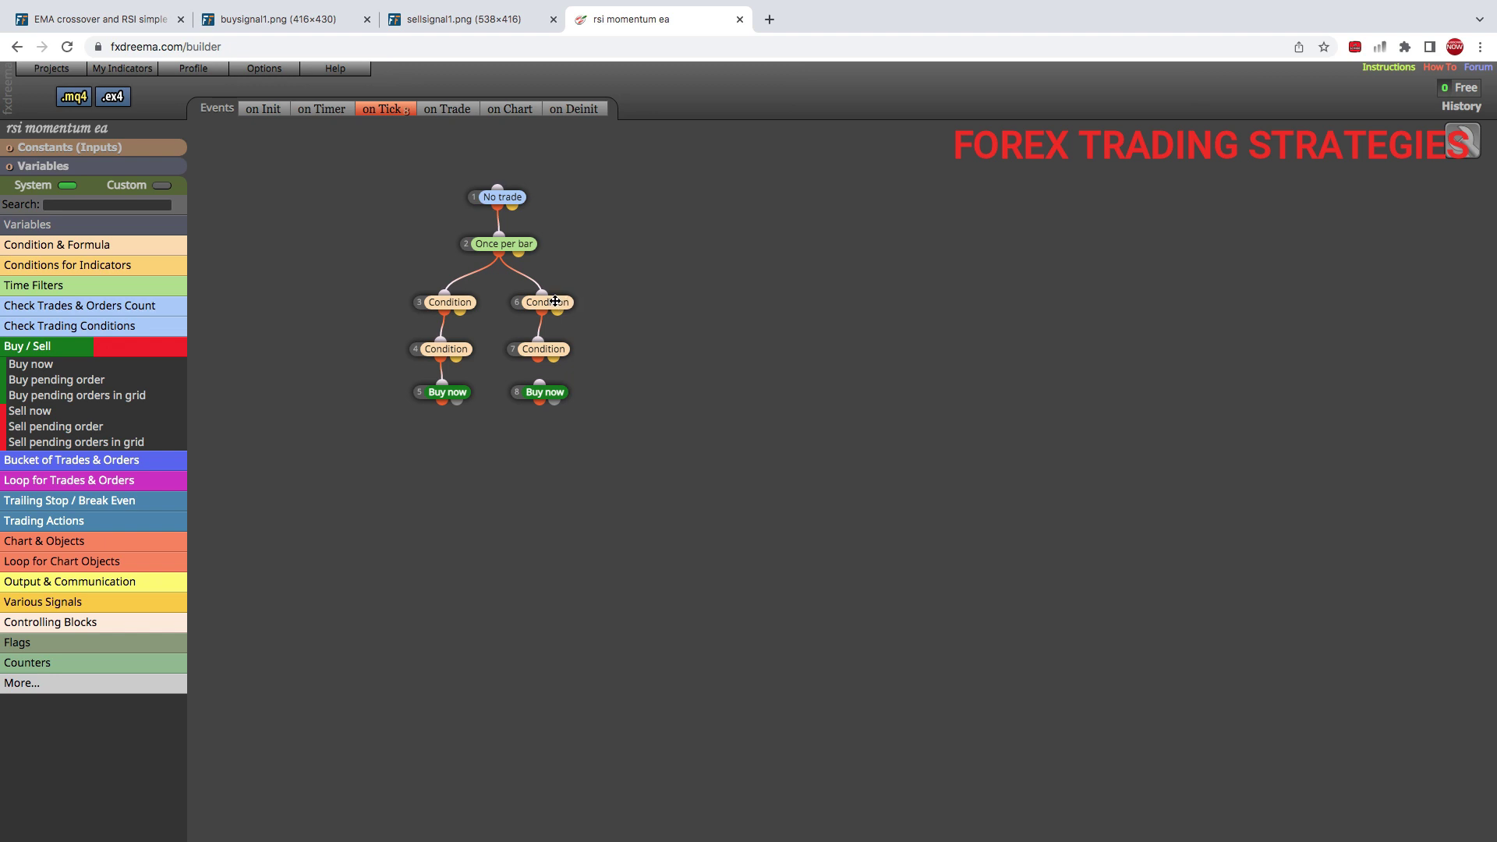
key(Delete)
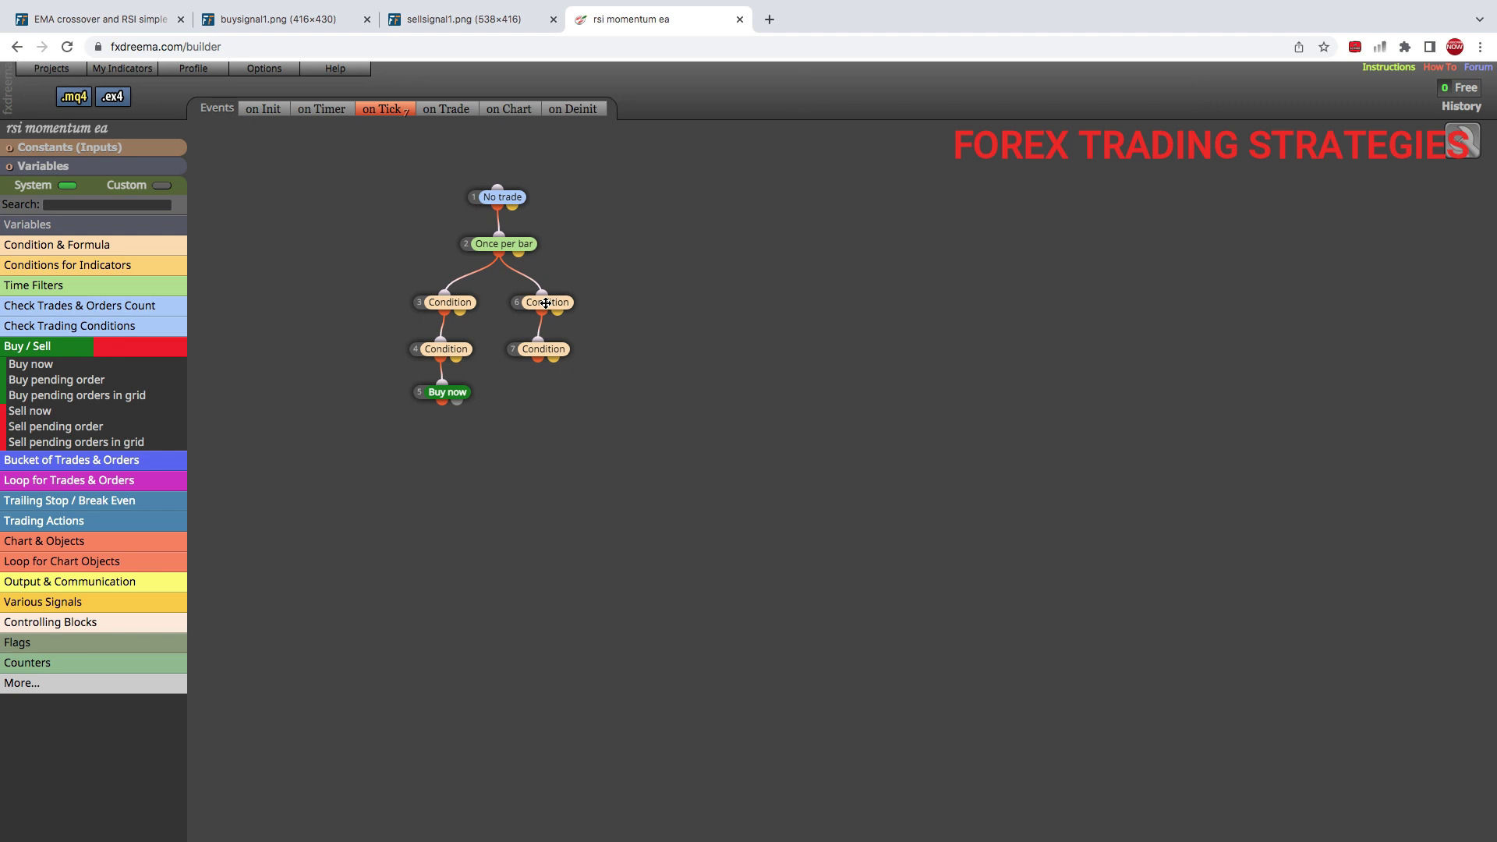
After comparing the buy and sell signal charts, set the pasted EMA Condition to crosses below
double_click(560, 306)
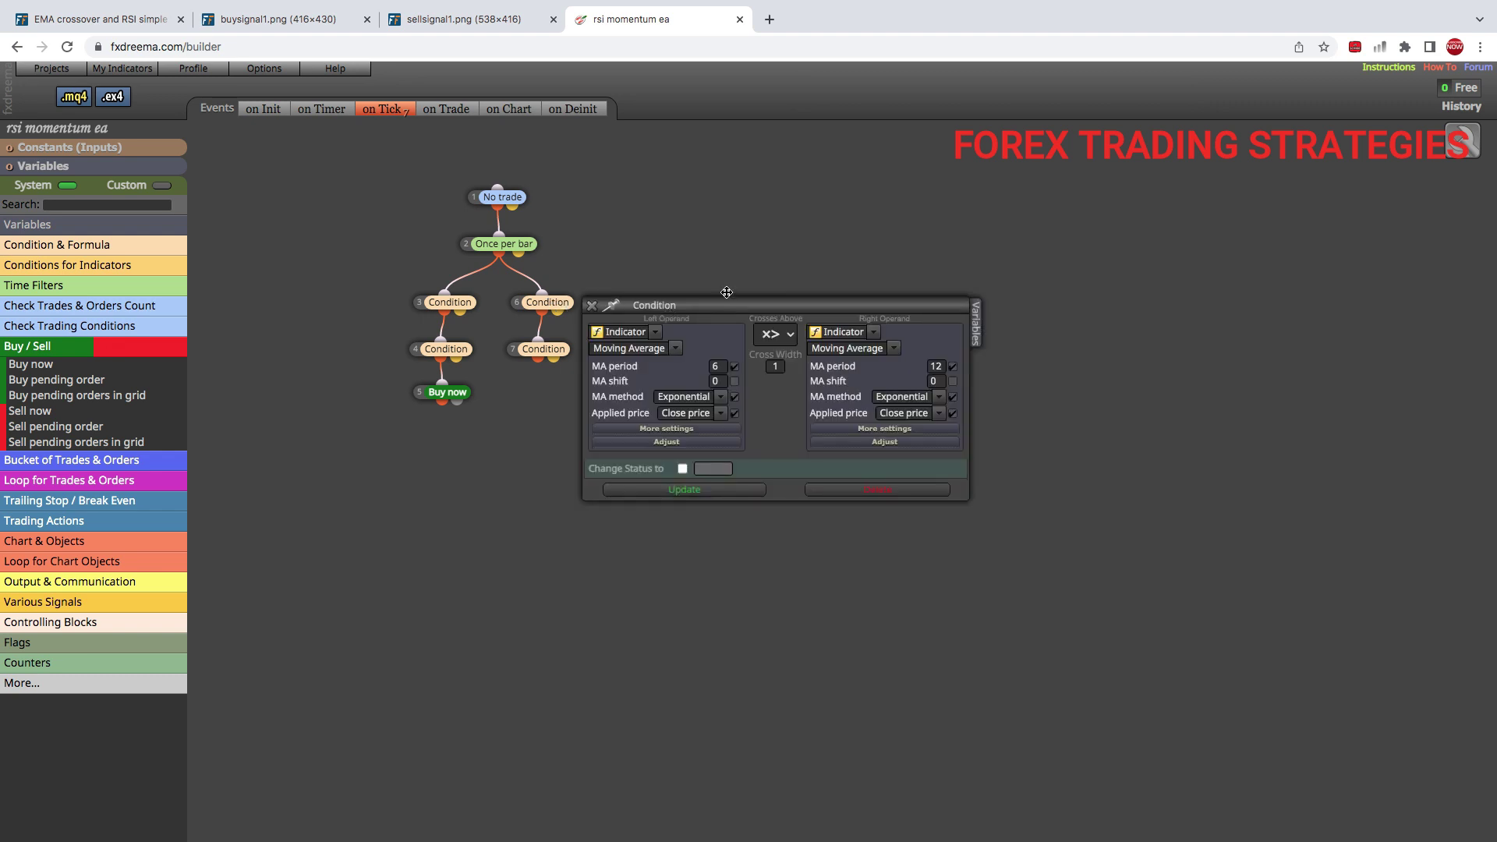
click(357, 25)
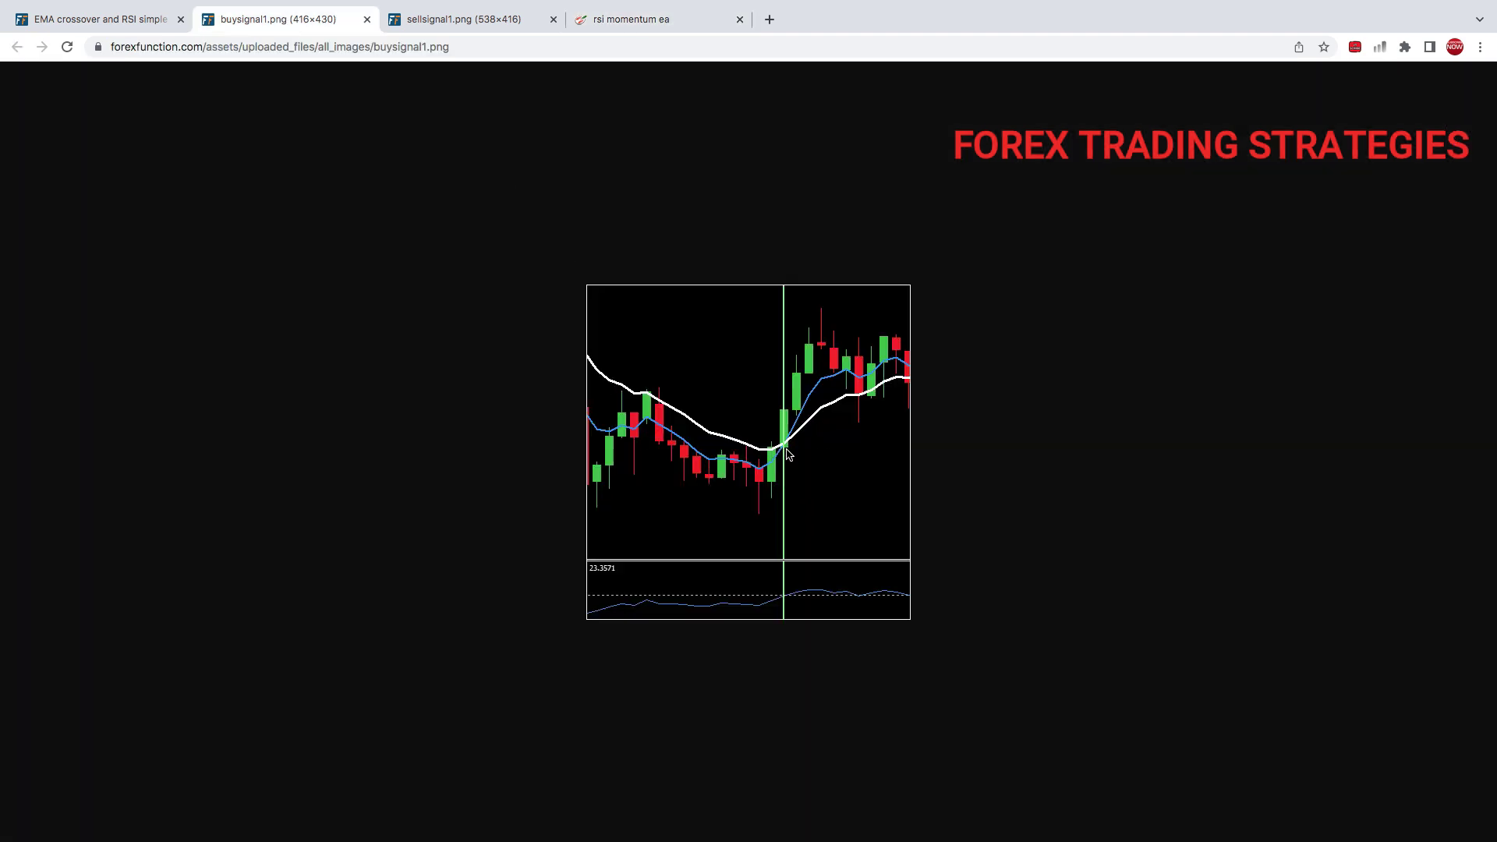
click(463, 28)
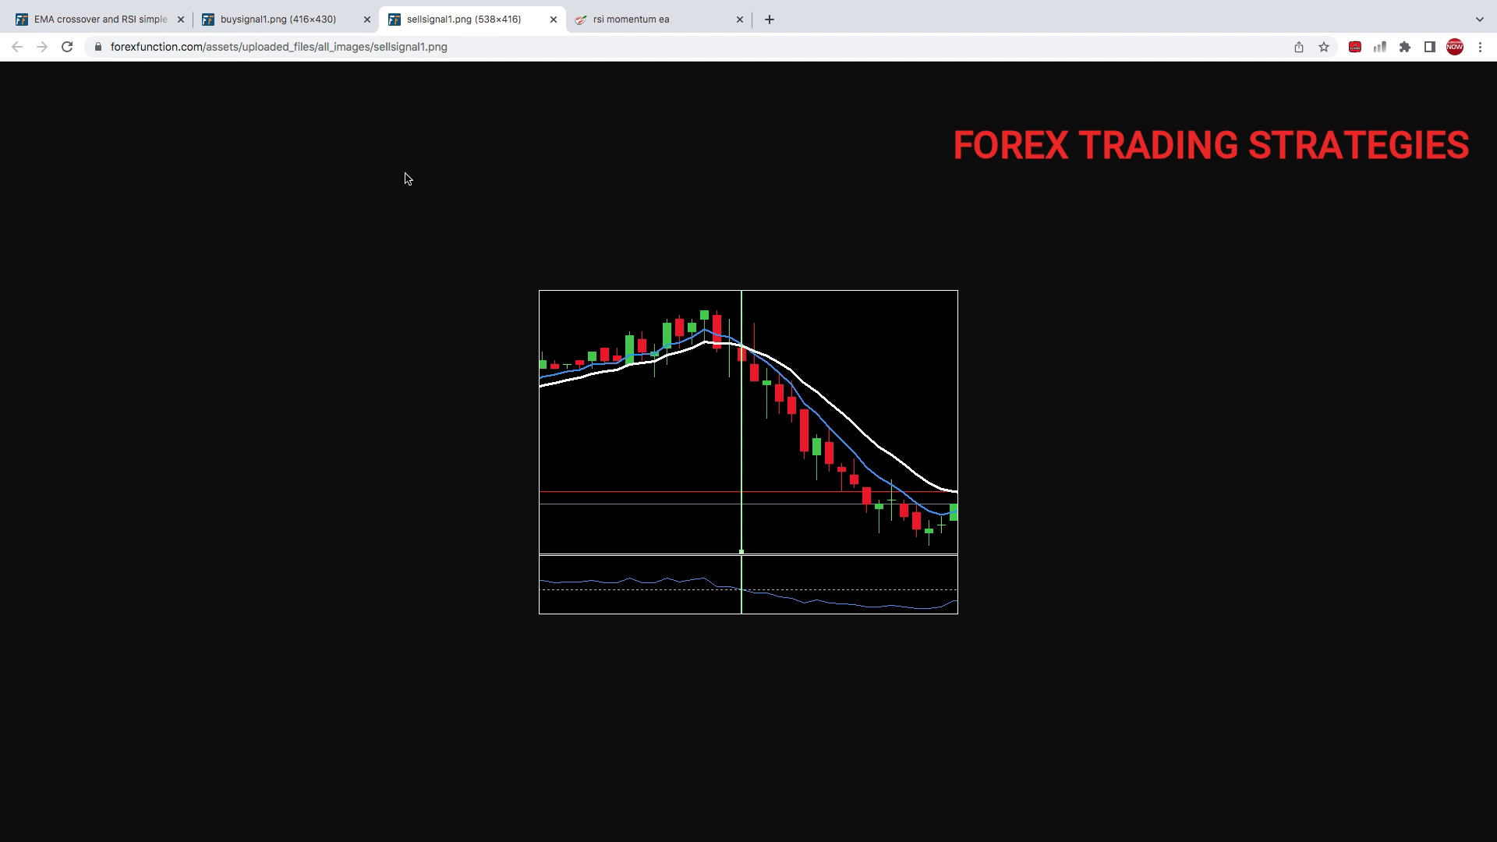
click(312, 27)
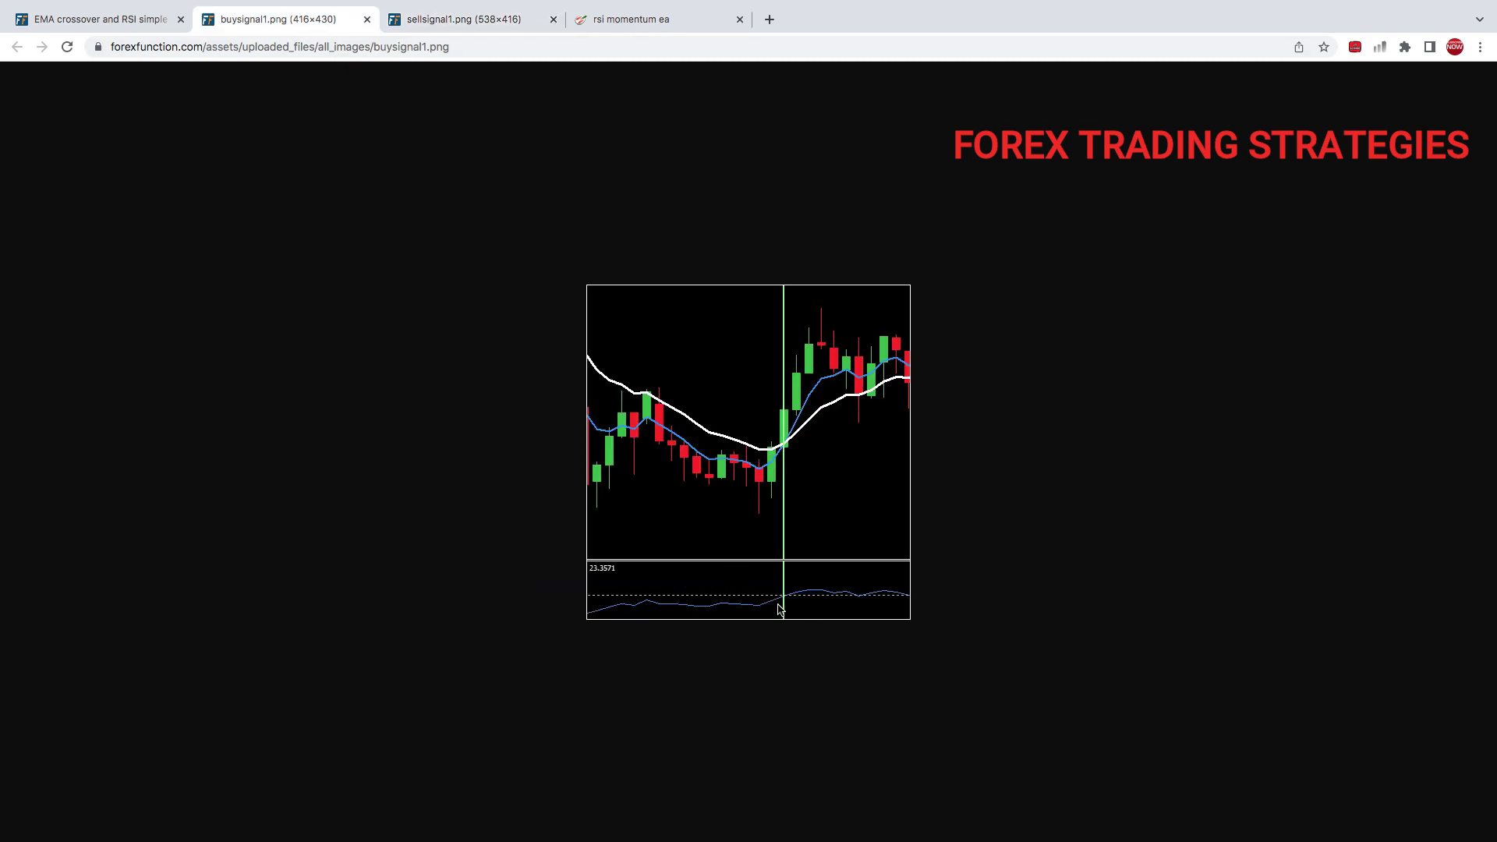
click(450, 27)
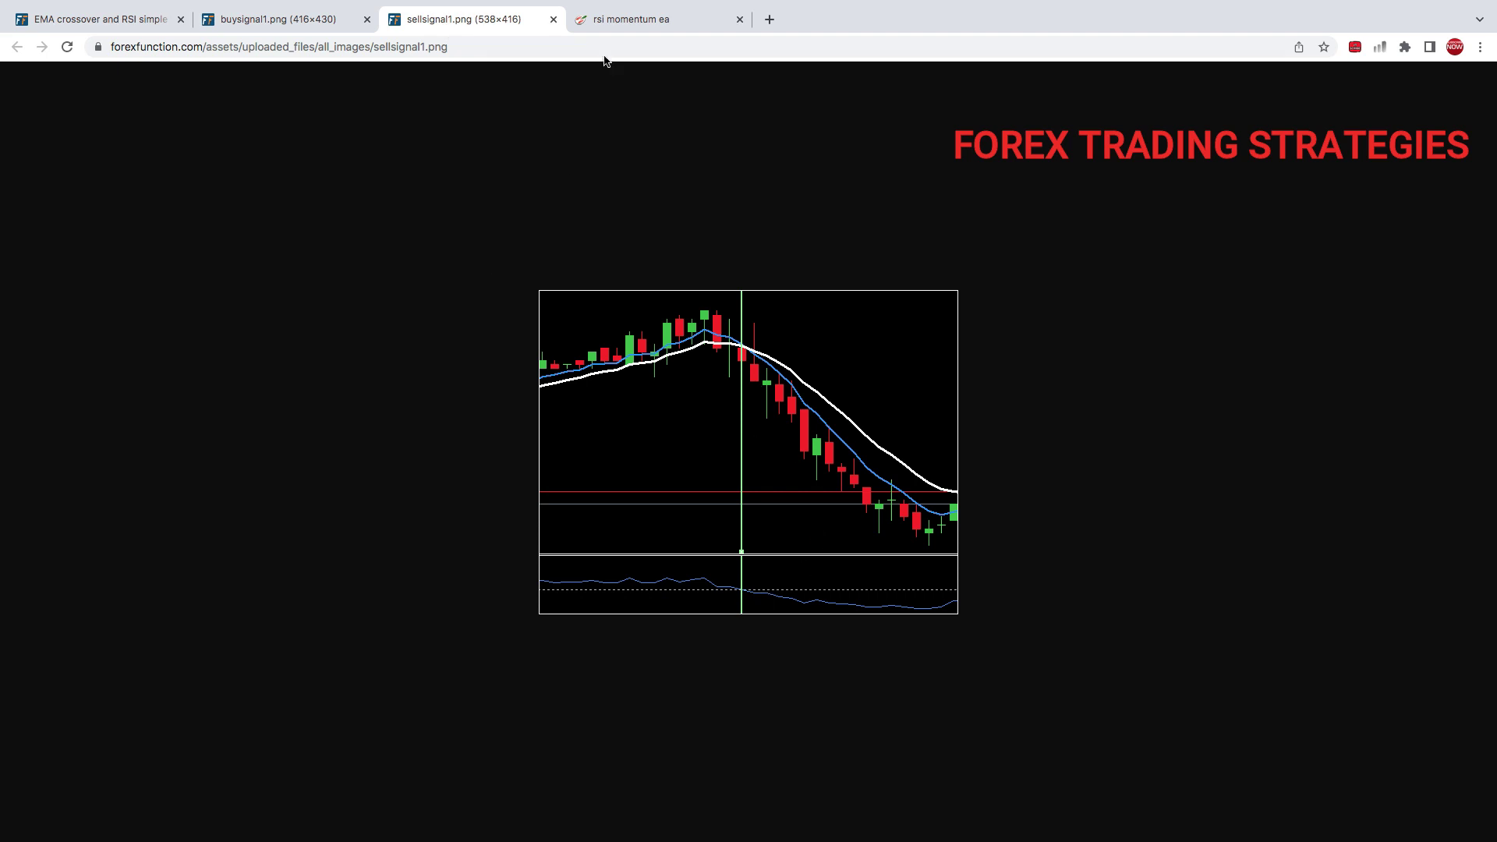
click(606, 24)
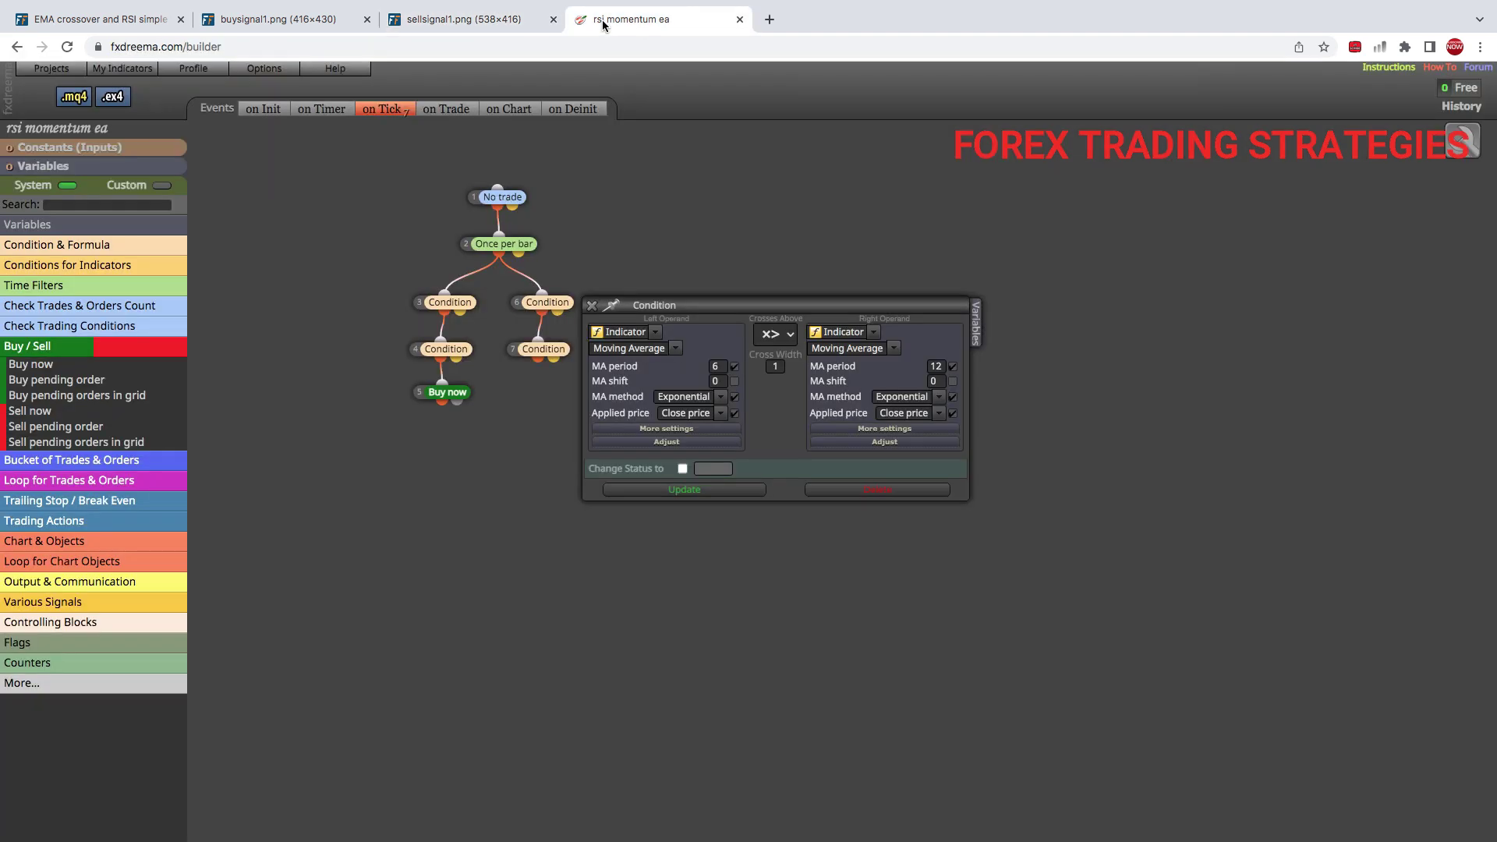
click(776, 337)
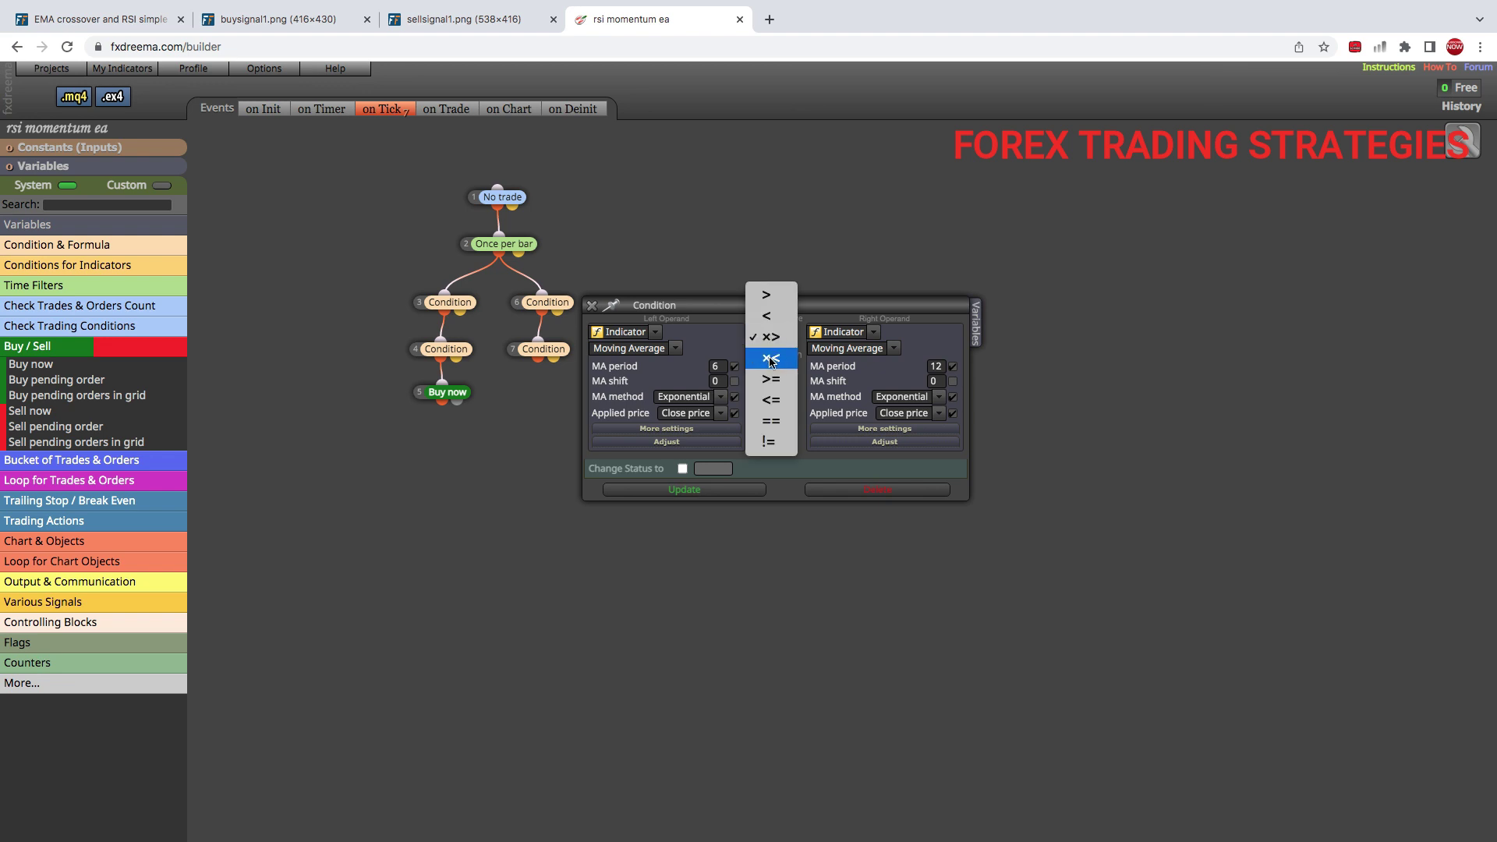
click(770, 359)
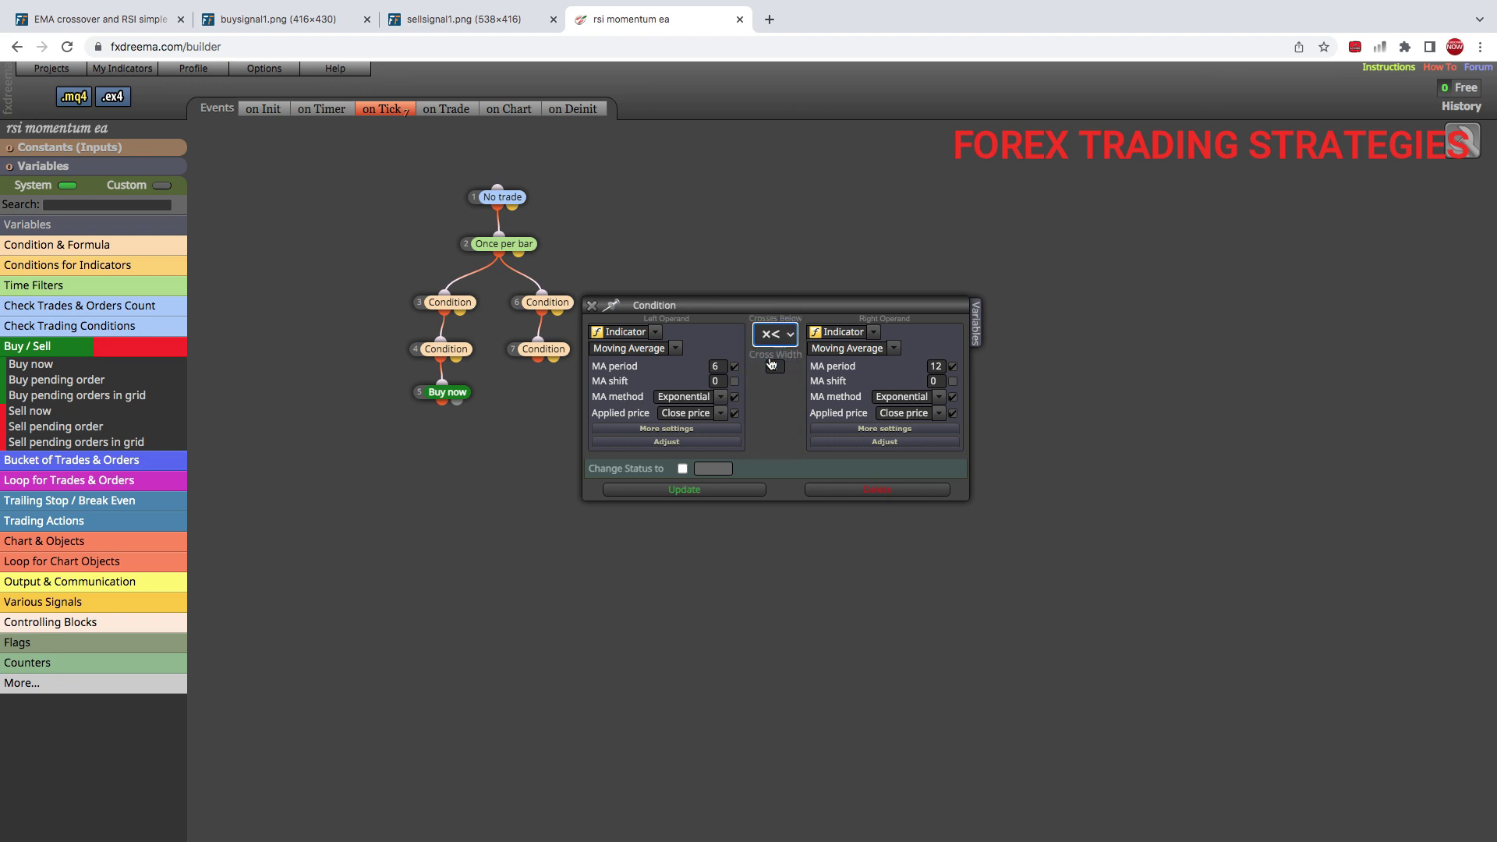
click(690, 491)
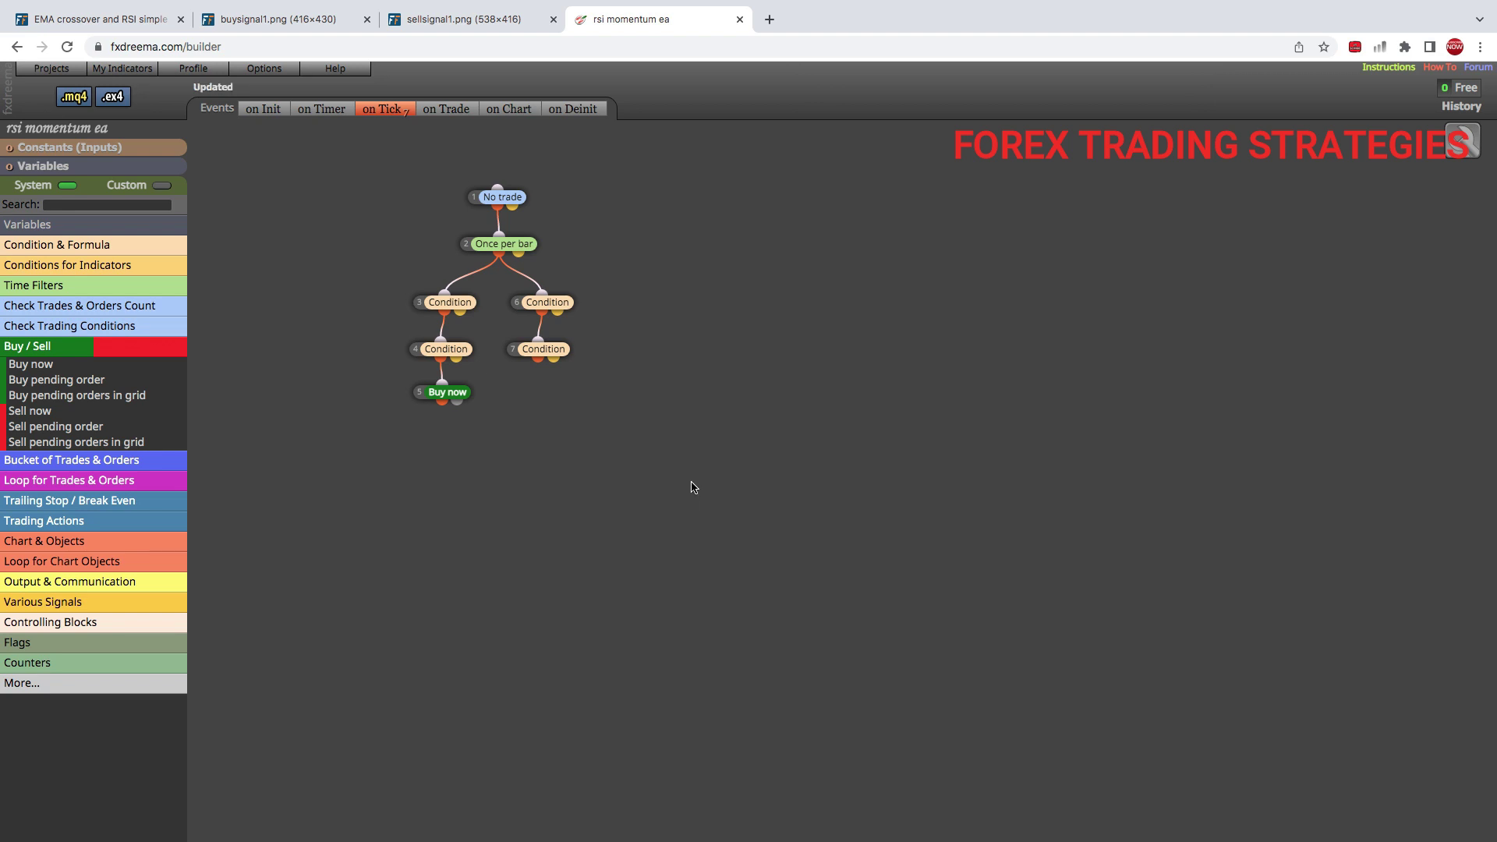
Change the copied RSI Condition to RSI 14 crossing below 50
double_click(535, 350)
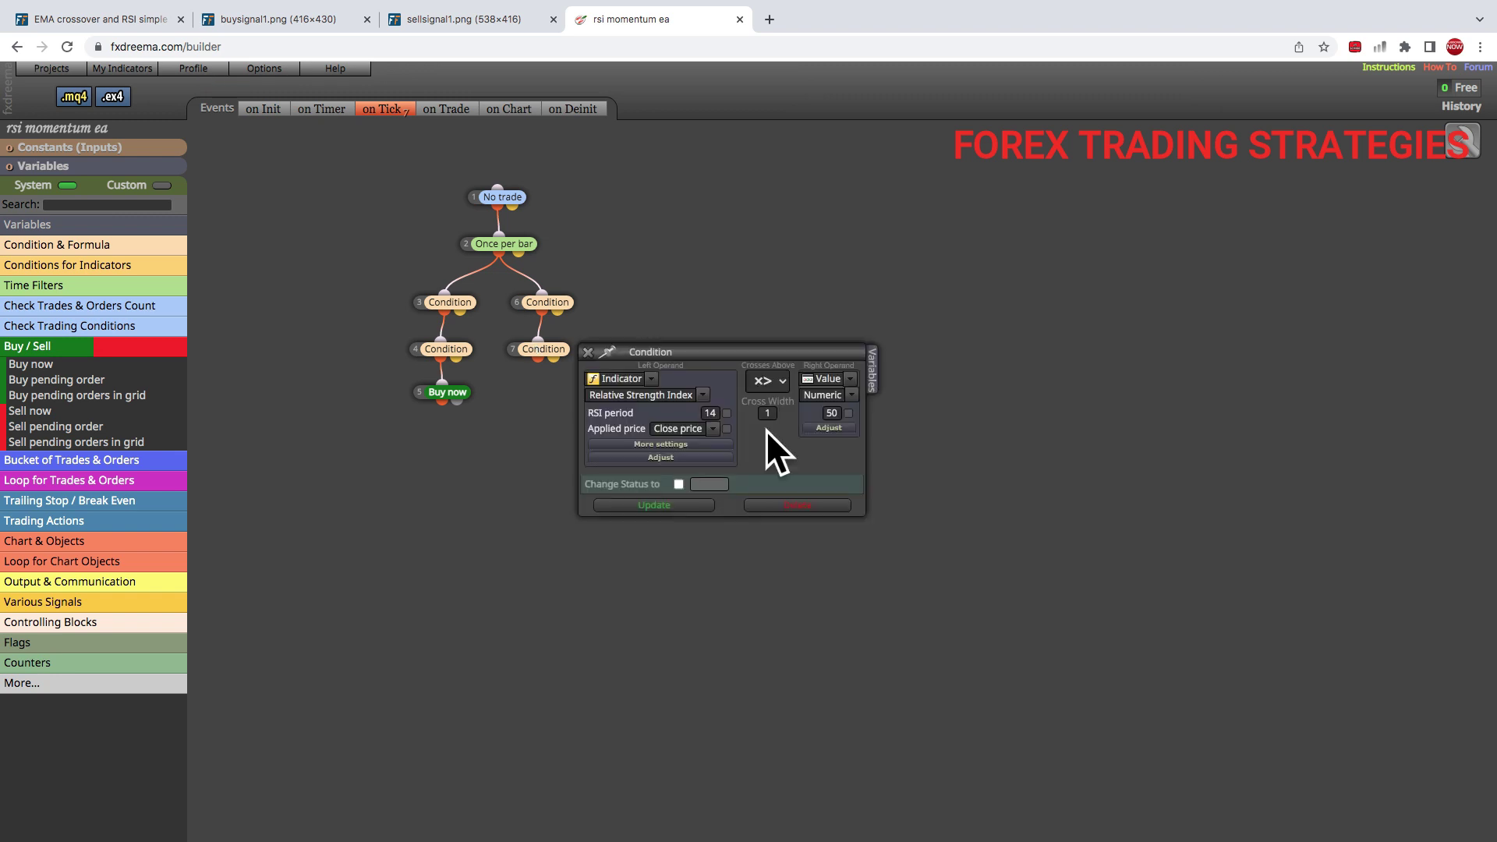
click(770, 386)
click(764, 401)
click(652, 510)
click(651, 506)
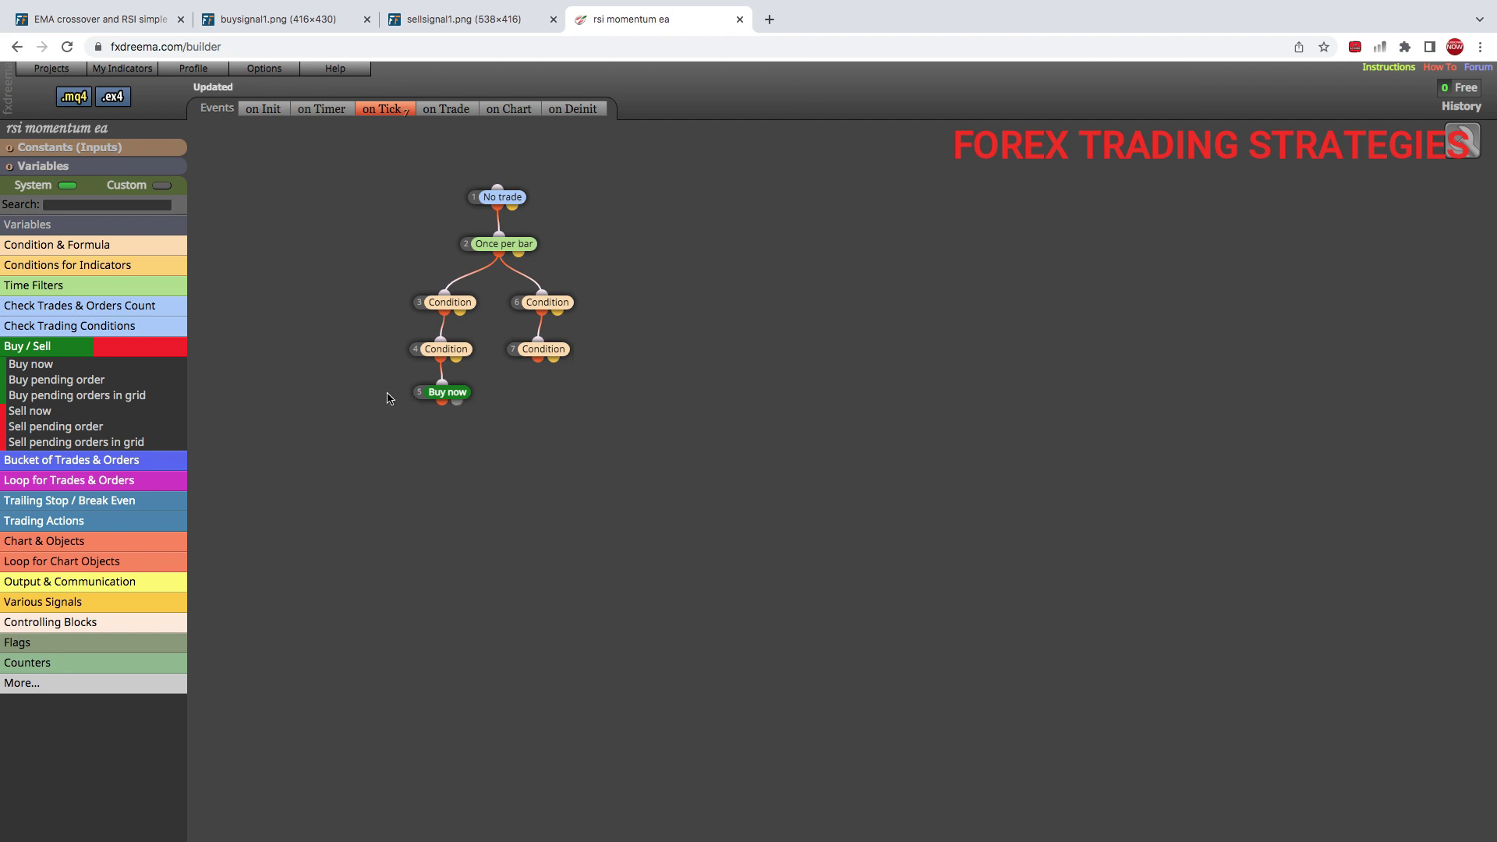
Place a Sell now block under Condition 7: 0.01 lots, 30-pip stop-loss, 60-pip take-profit, all inputs
drag(46, 413, 534, 395)
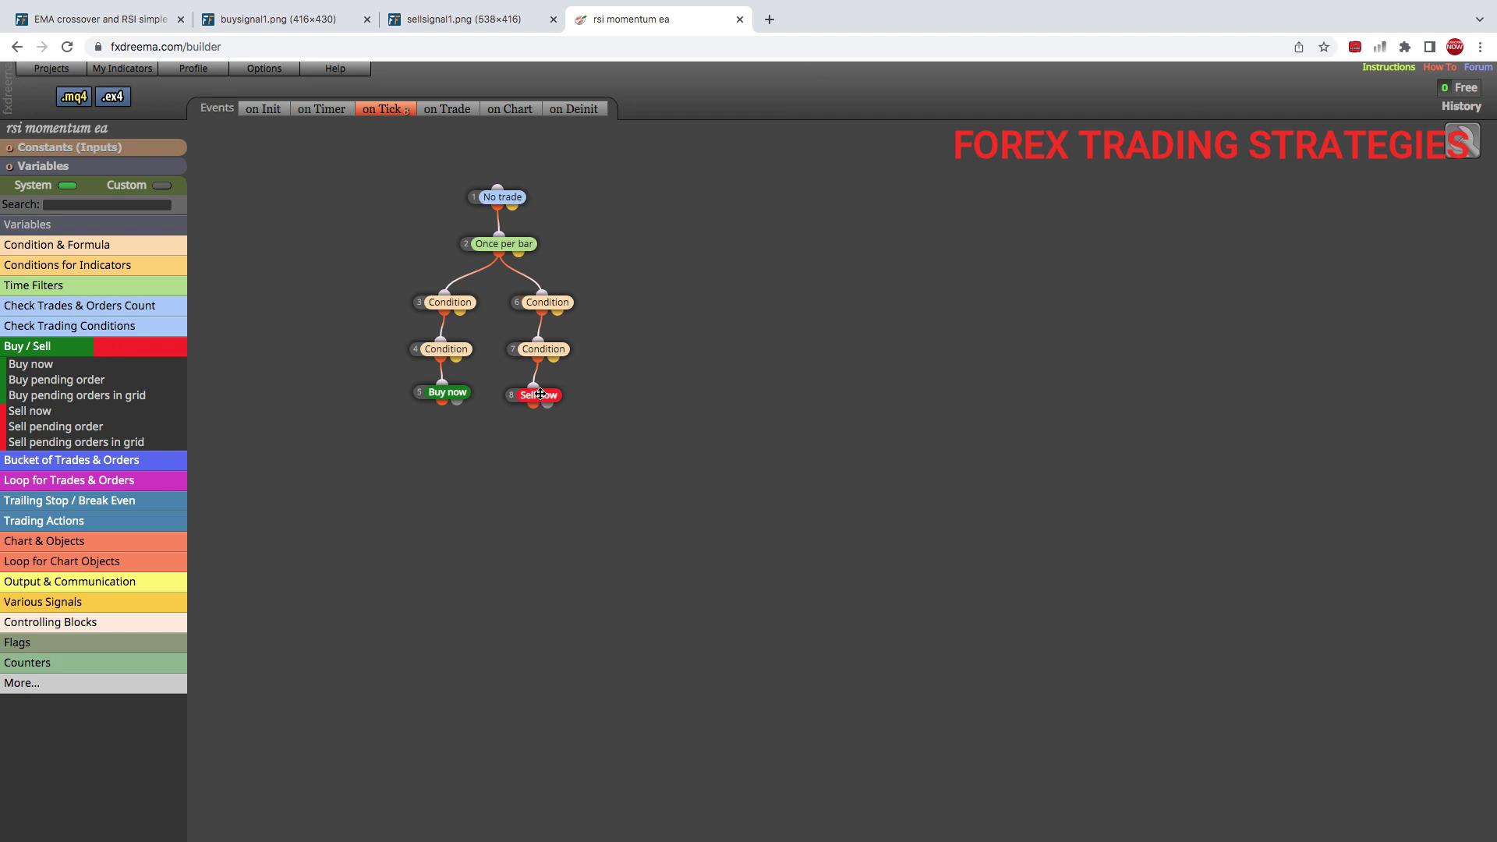
click(540, 394)
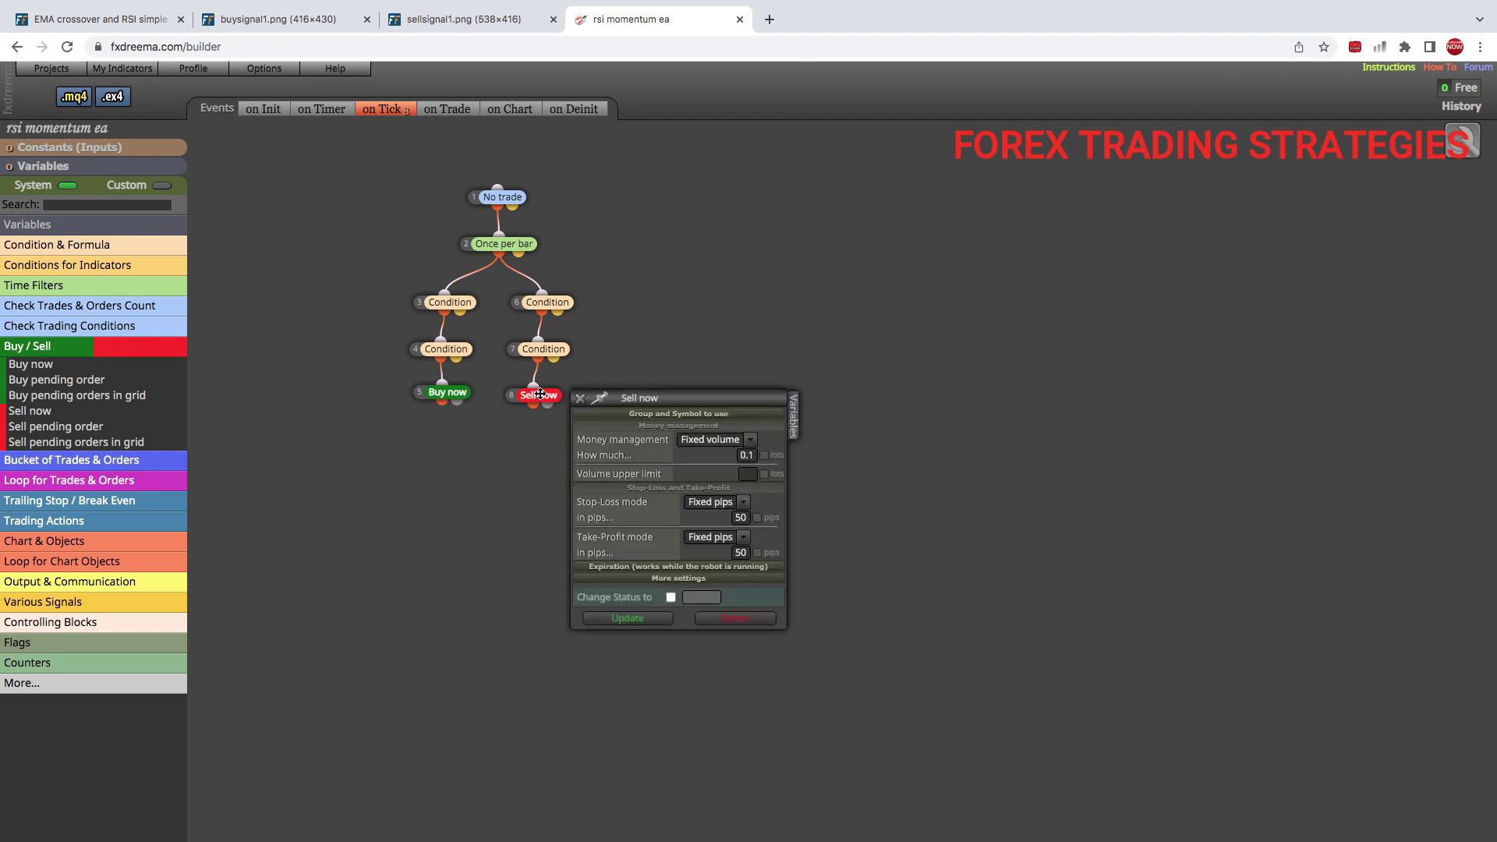
click(749, 456)
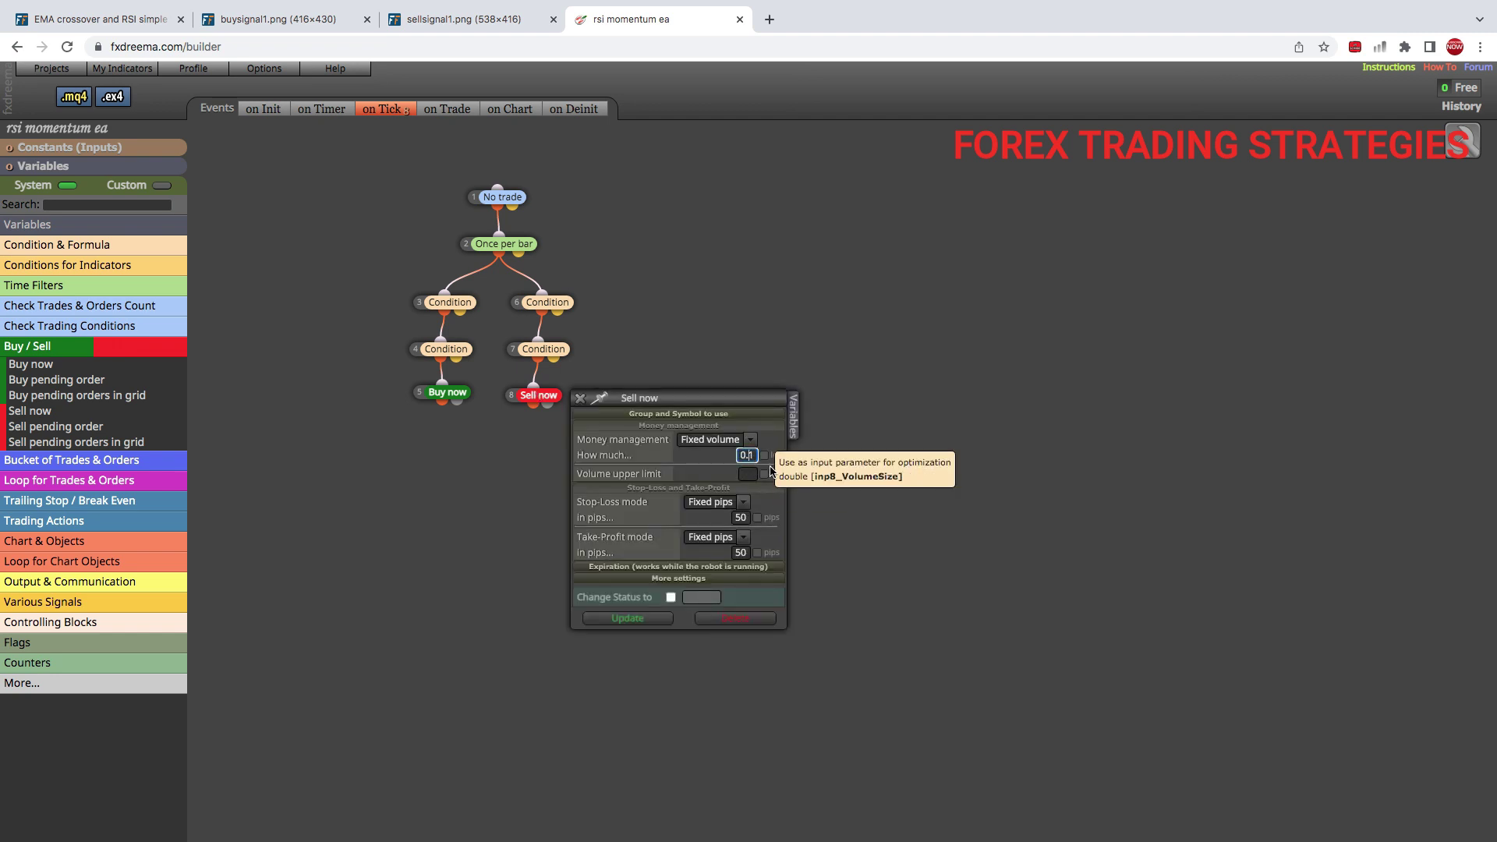
text(0)
click(764, 455)
double_click(743, 518)
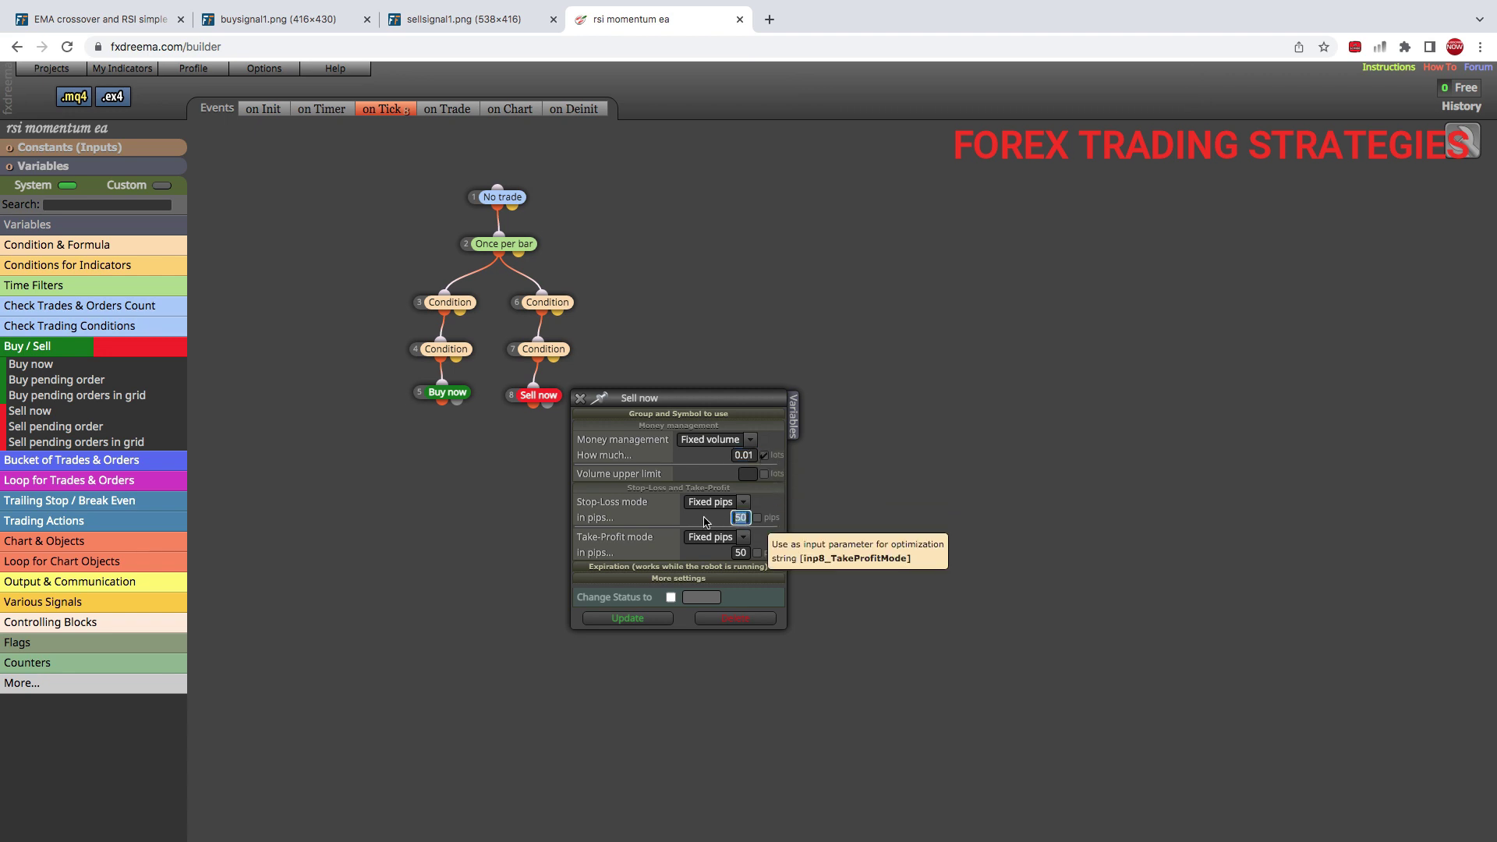
text(30)
click(757, 517)
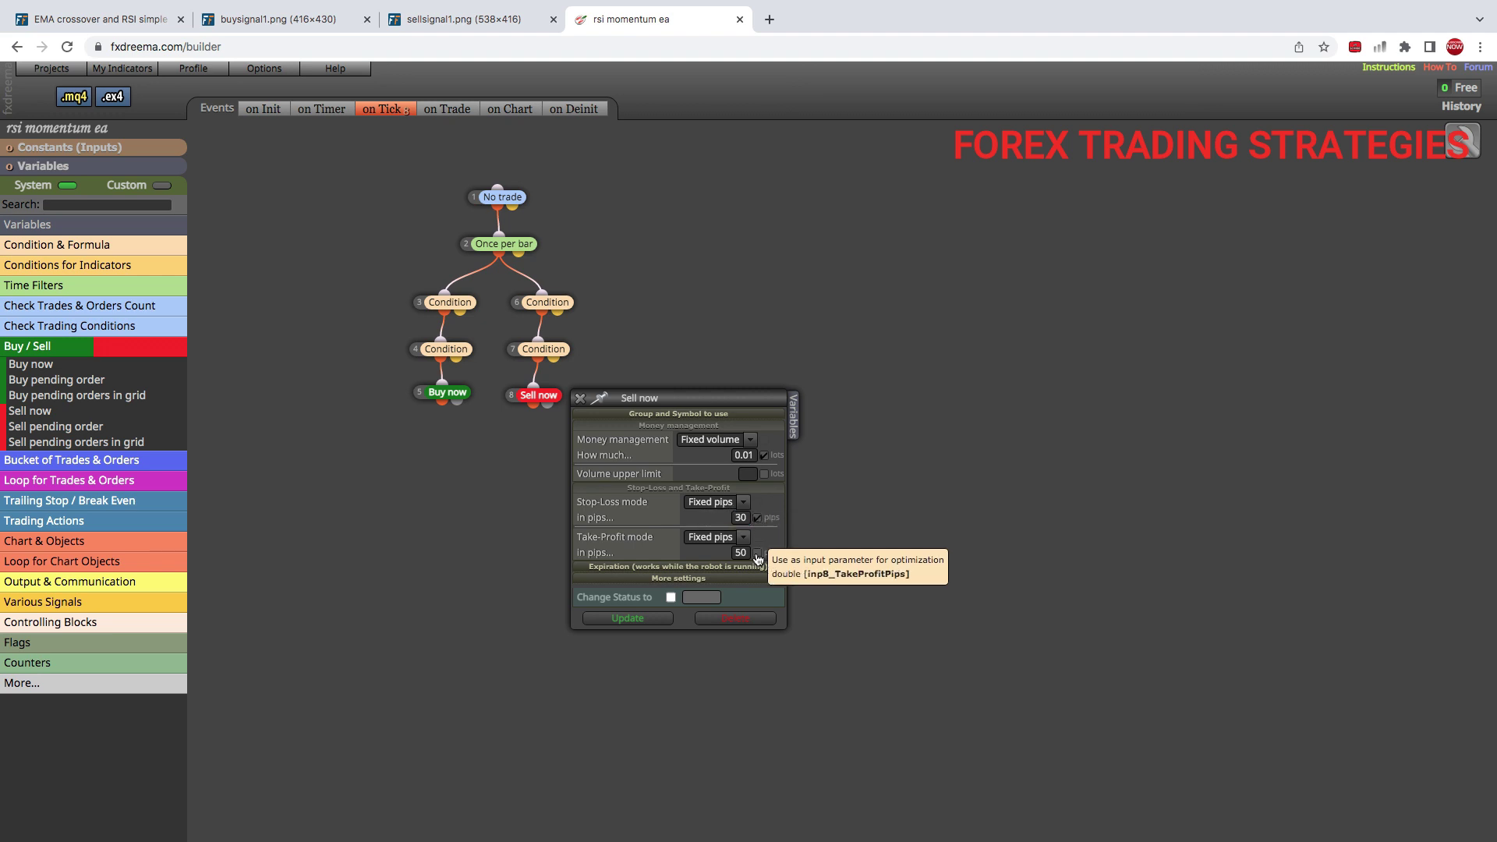
double_click(741, 552)
text(60)
click(757, 552)
click(610, 618)
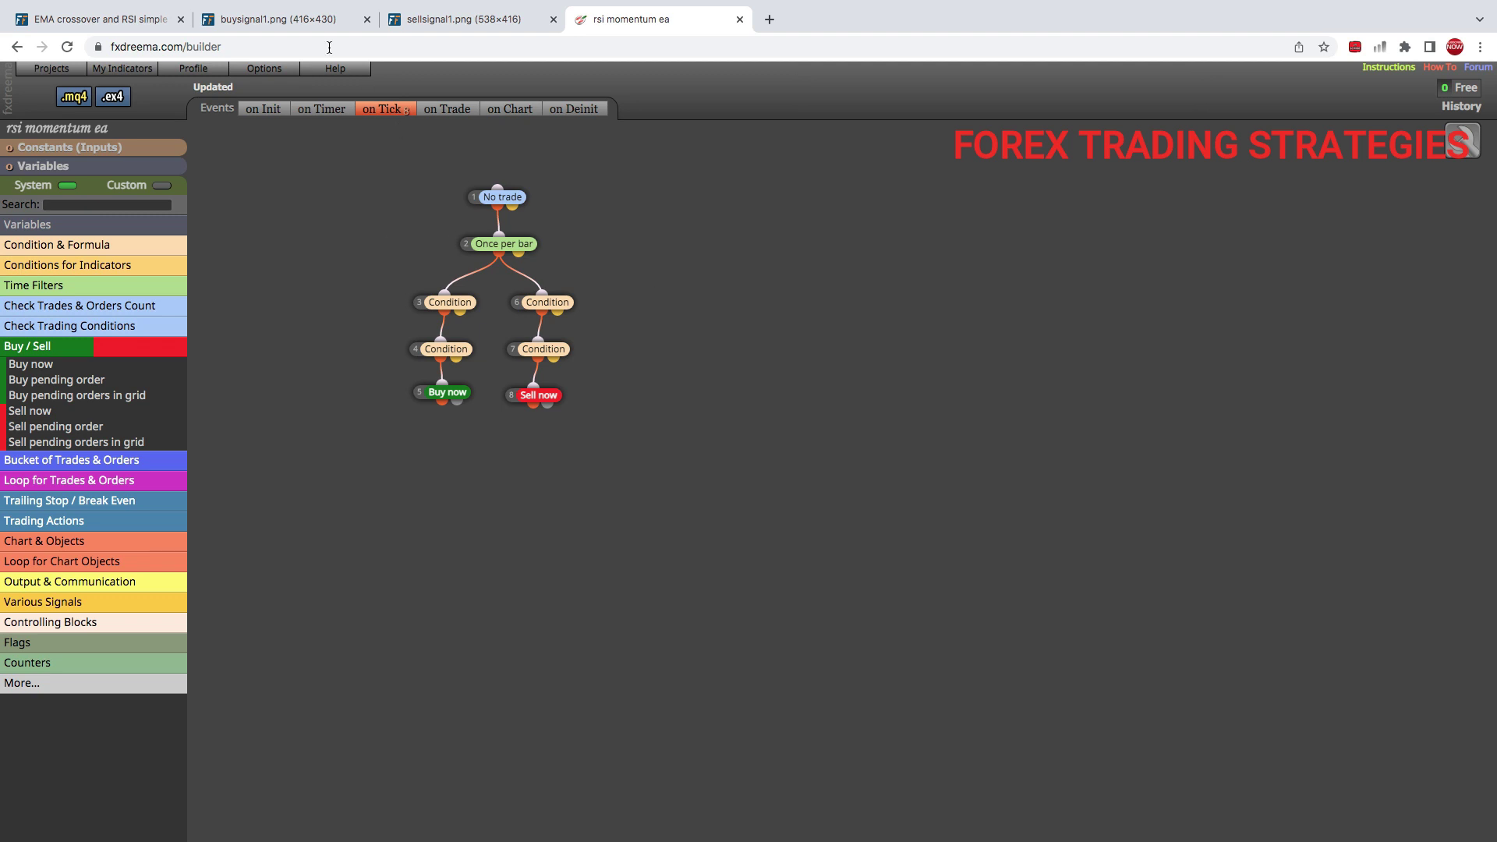
click(94, 19)
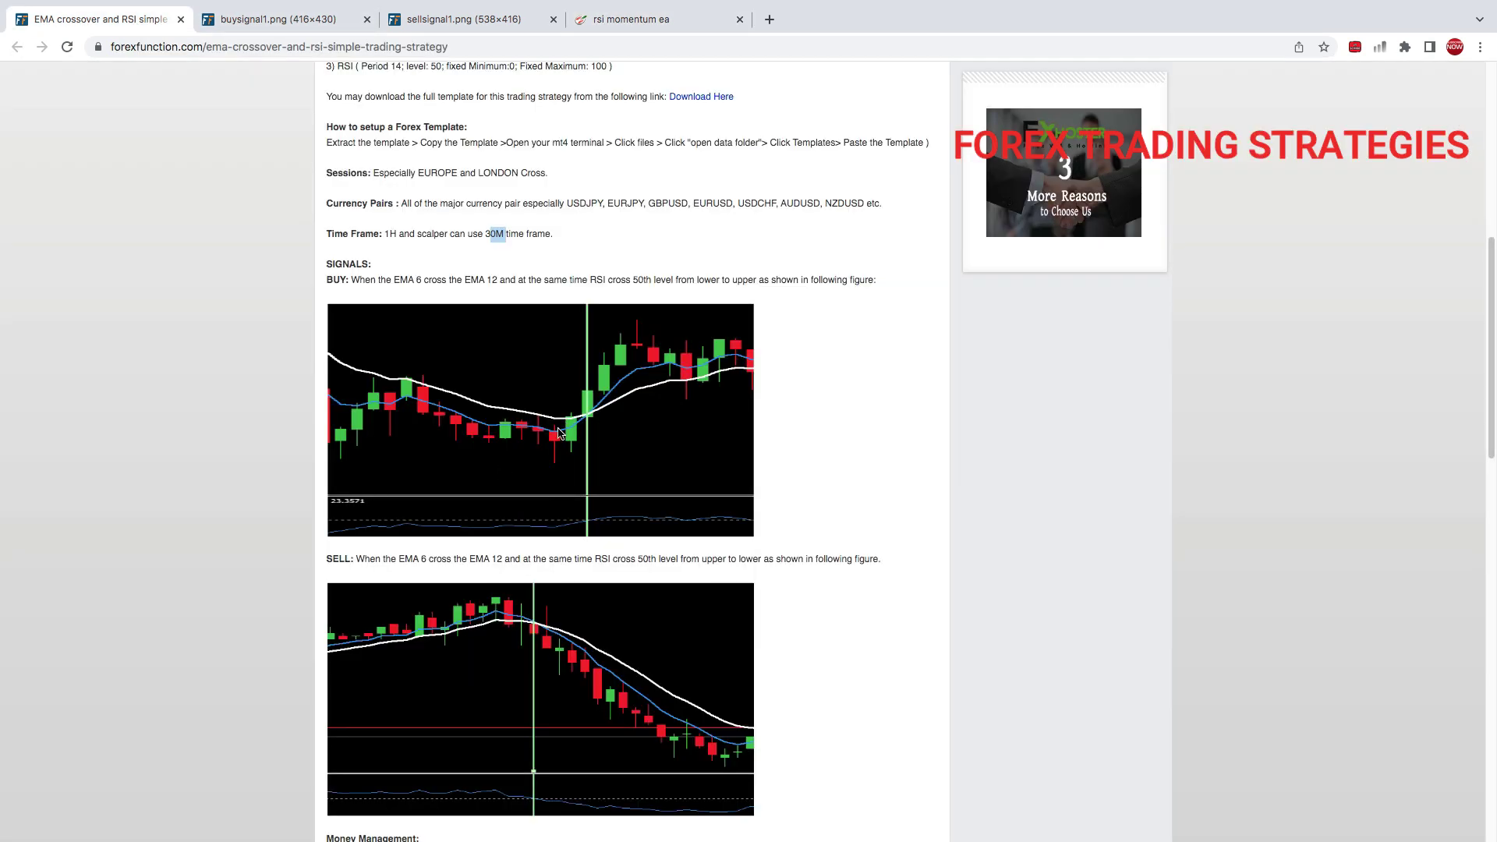
scroll(552, 569, down, 3)
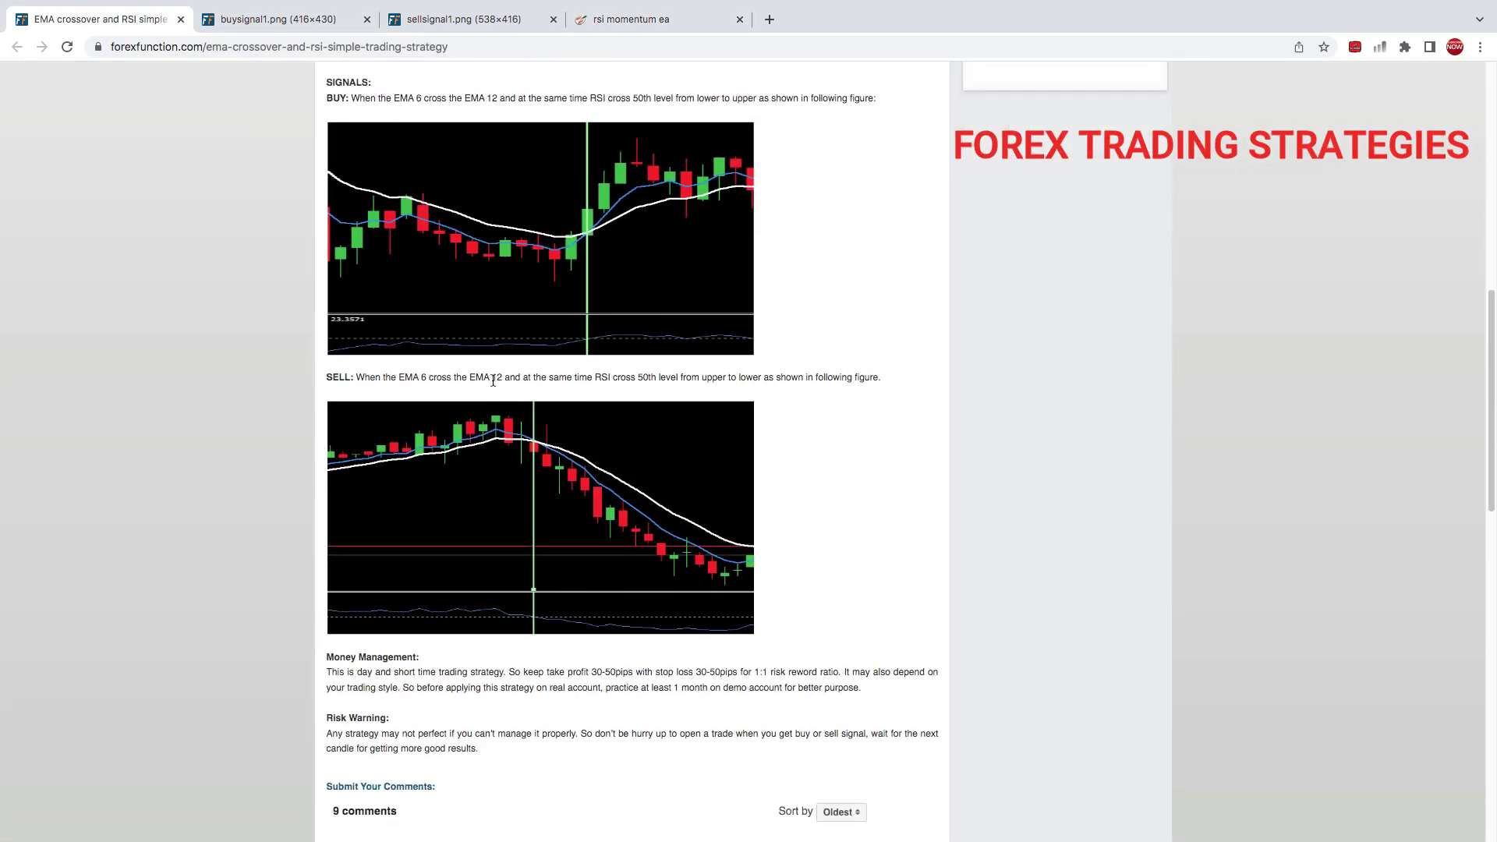
scroll(493, 380, up, 1)
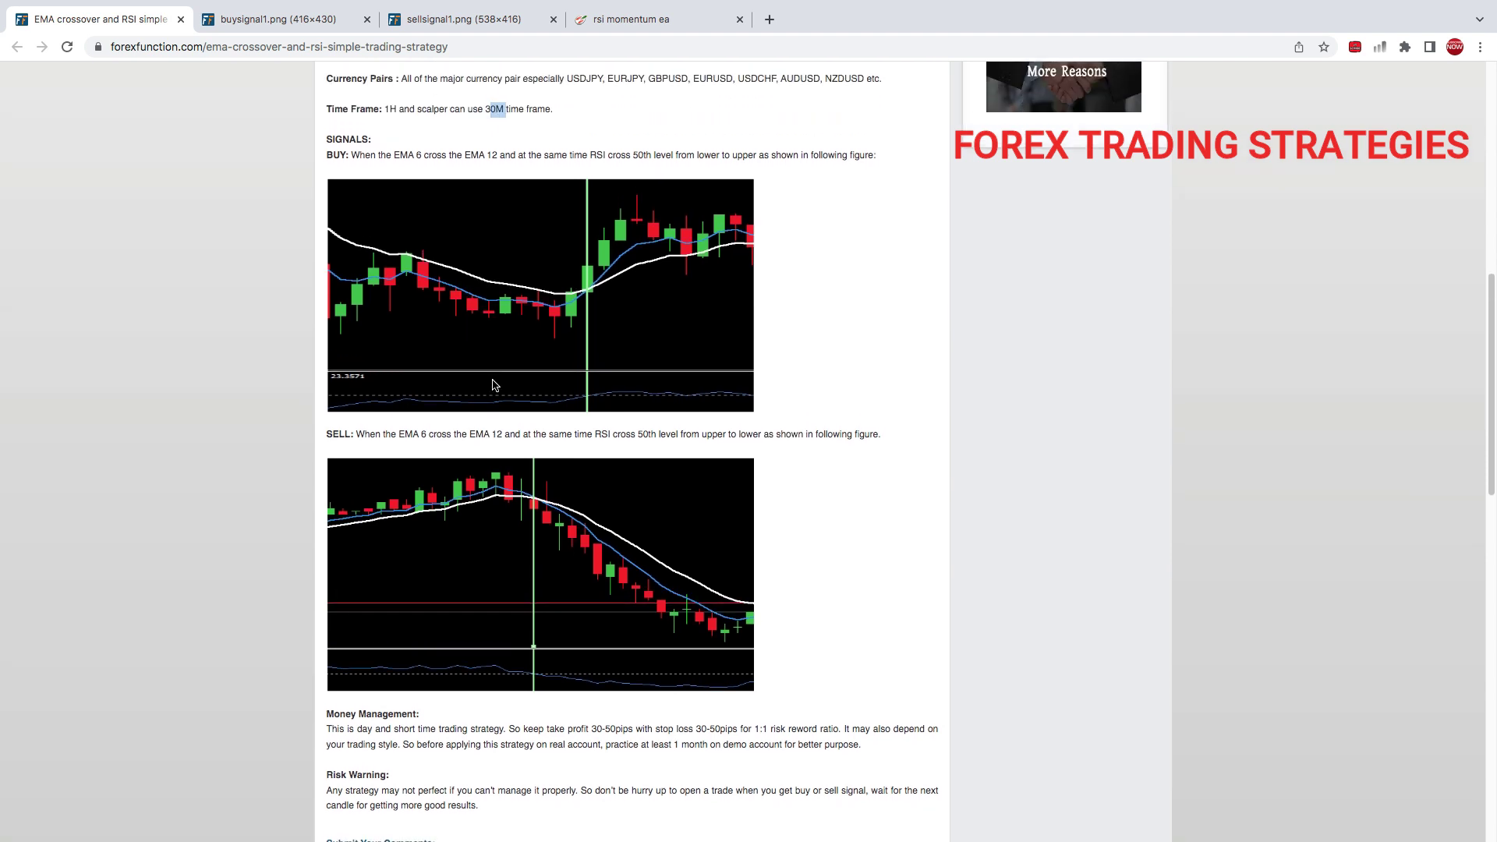
scroll(493, 379, up, 4)
click(599, 23)
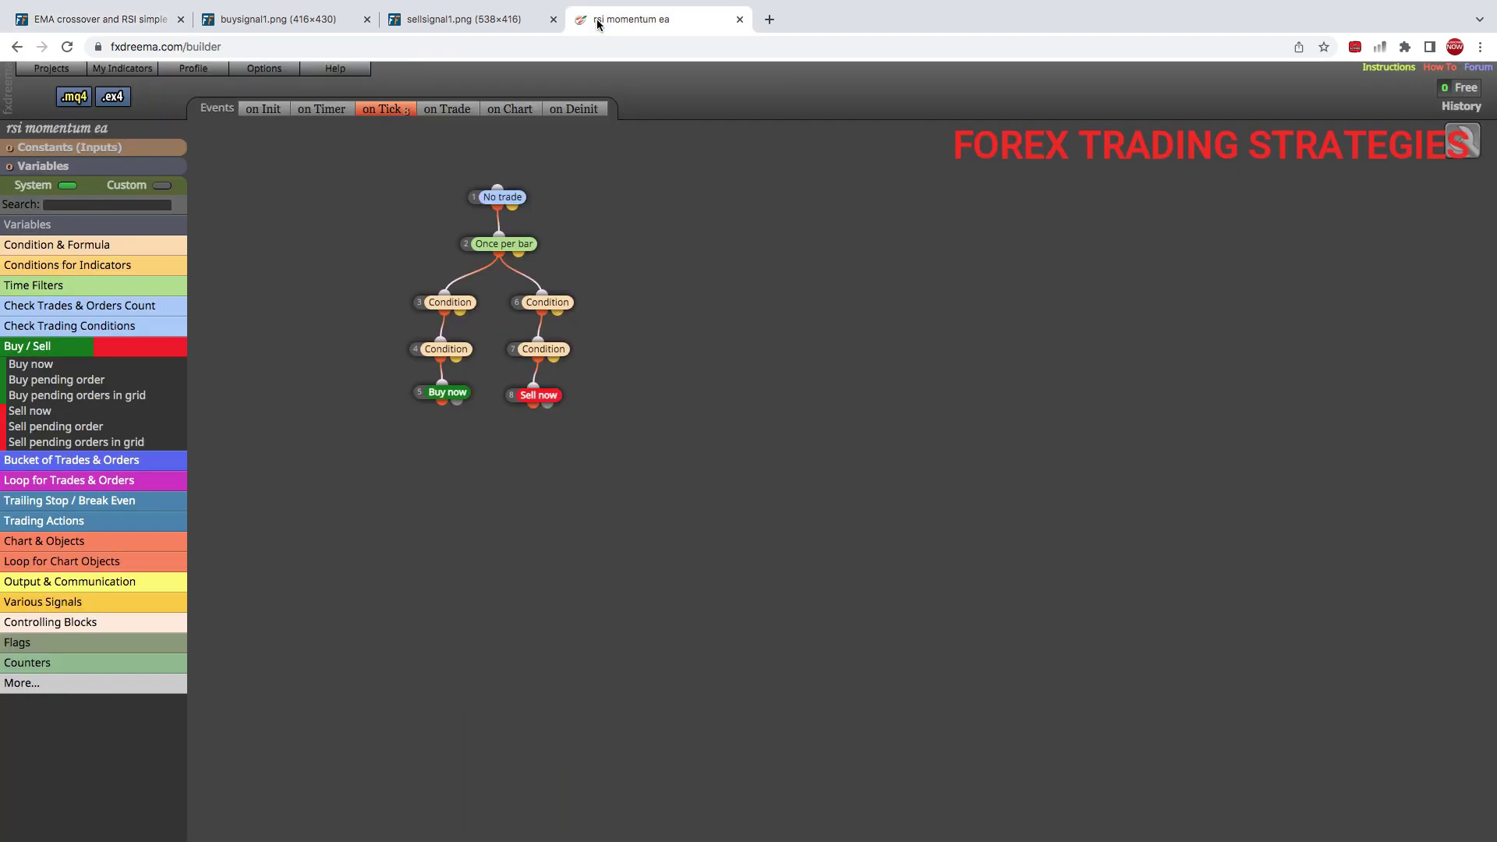
Replace the project name 'rsi momentum ea' with 'diana ea' in the left panel
click(84, 128)
double_click(84, 128)
triple_click(85, 128)
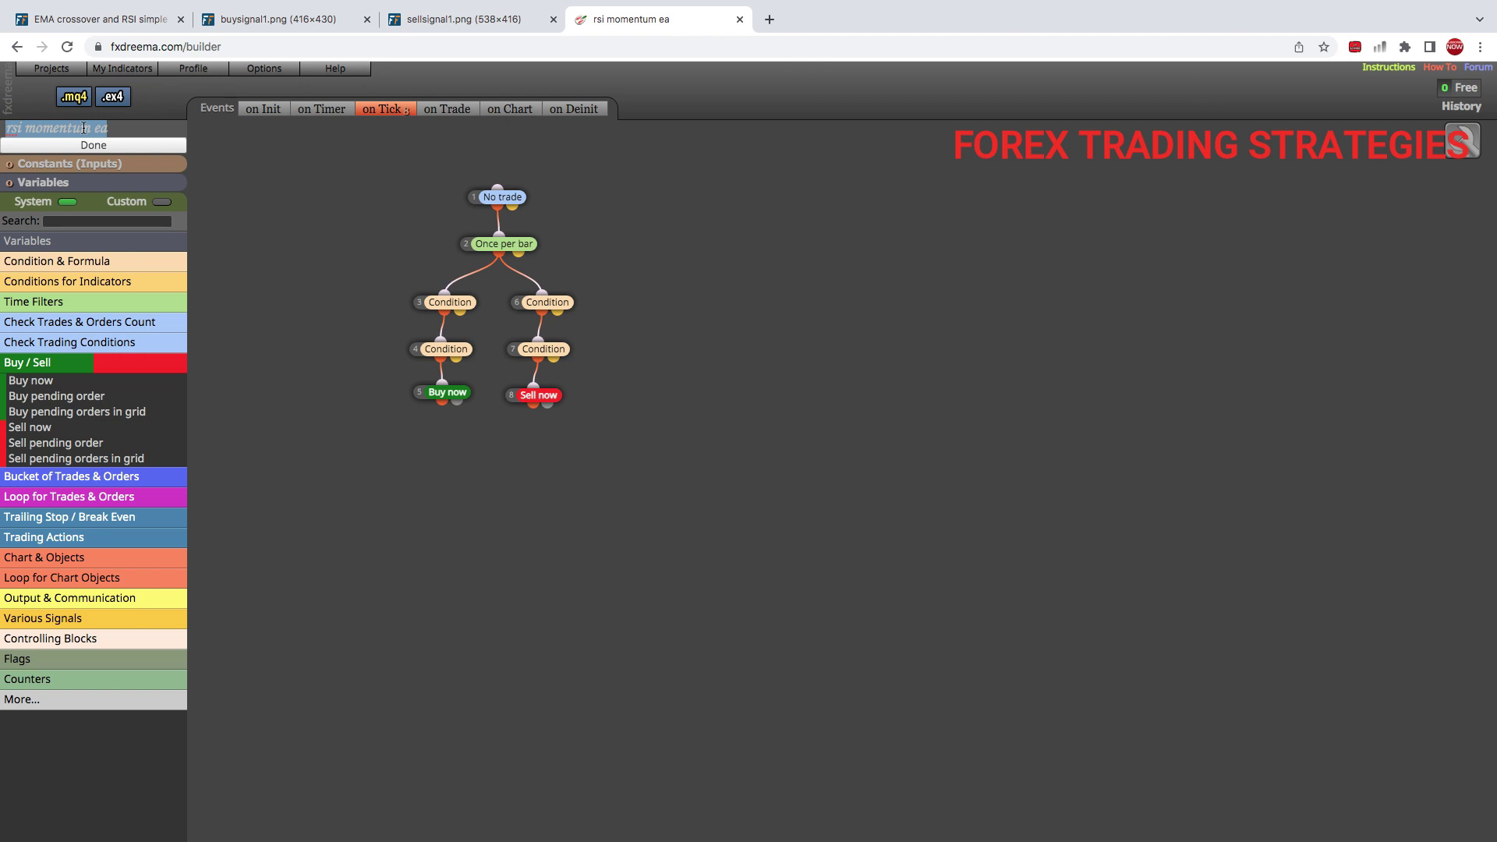
text(dia)
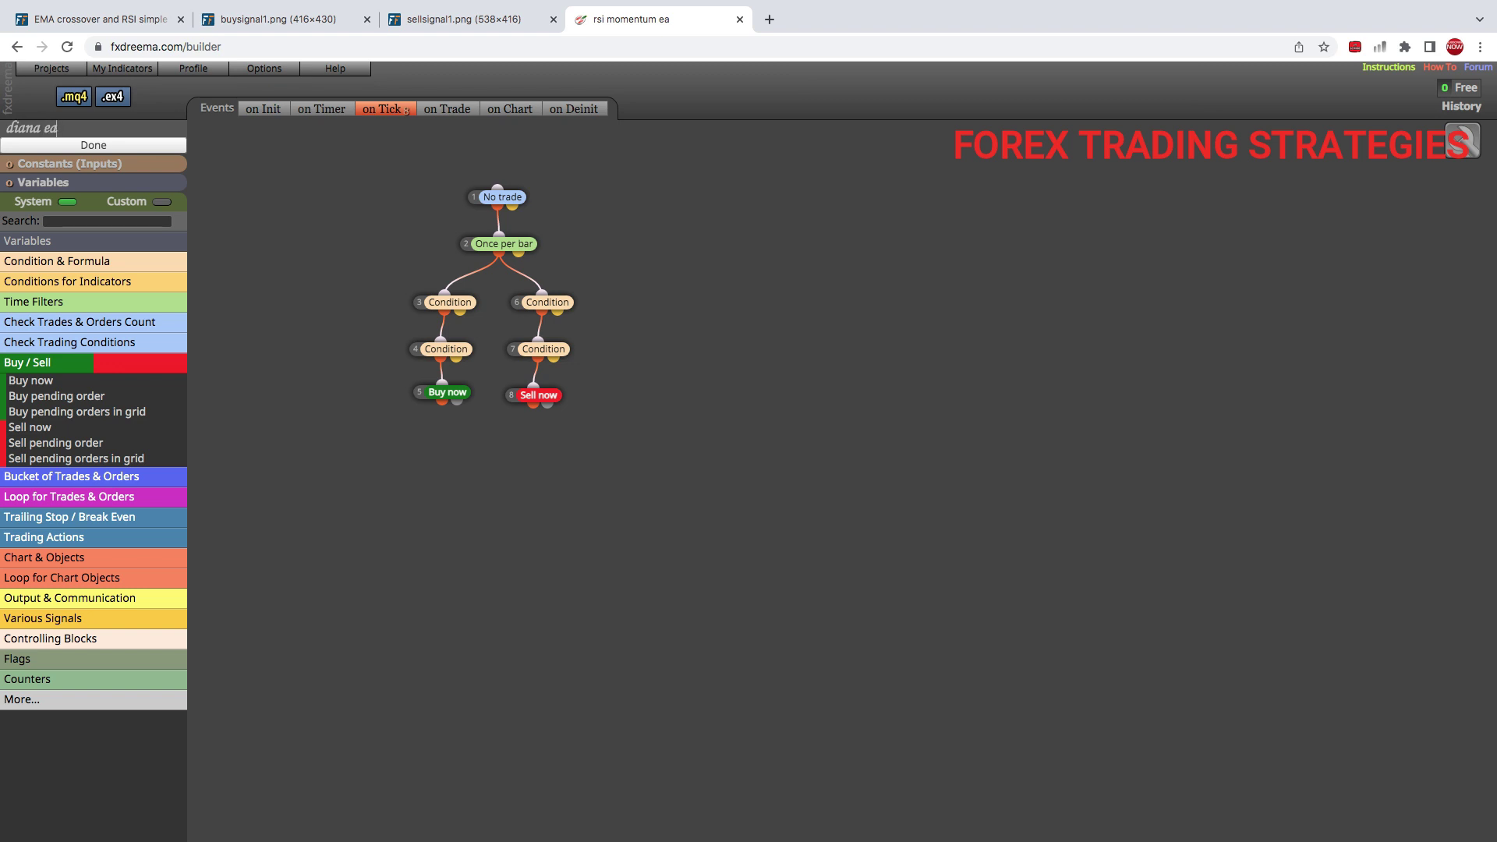
text(na ea)
click(82, 146)
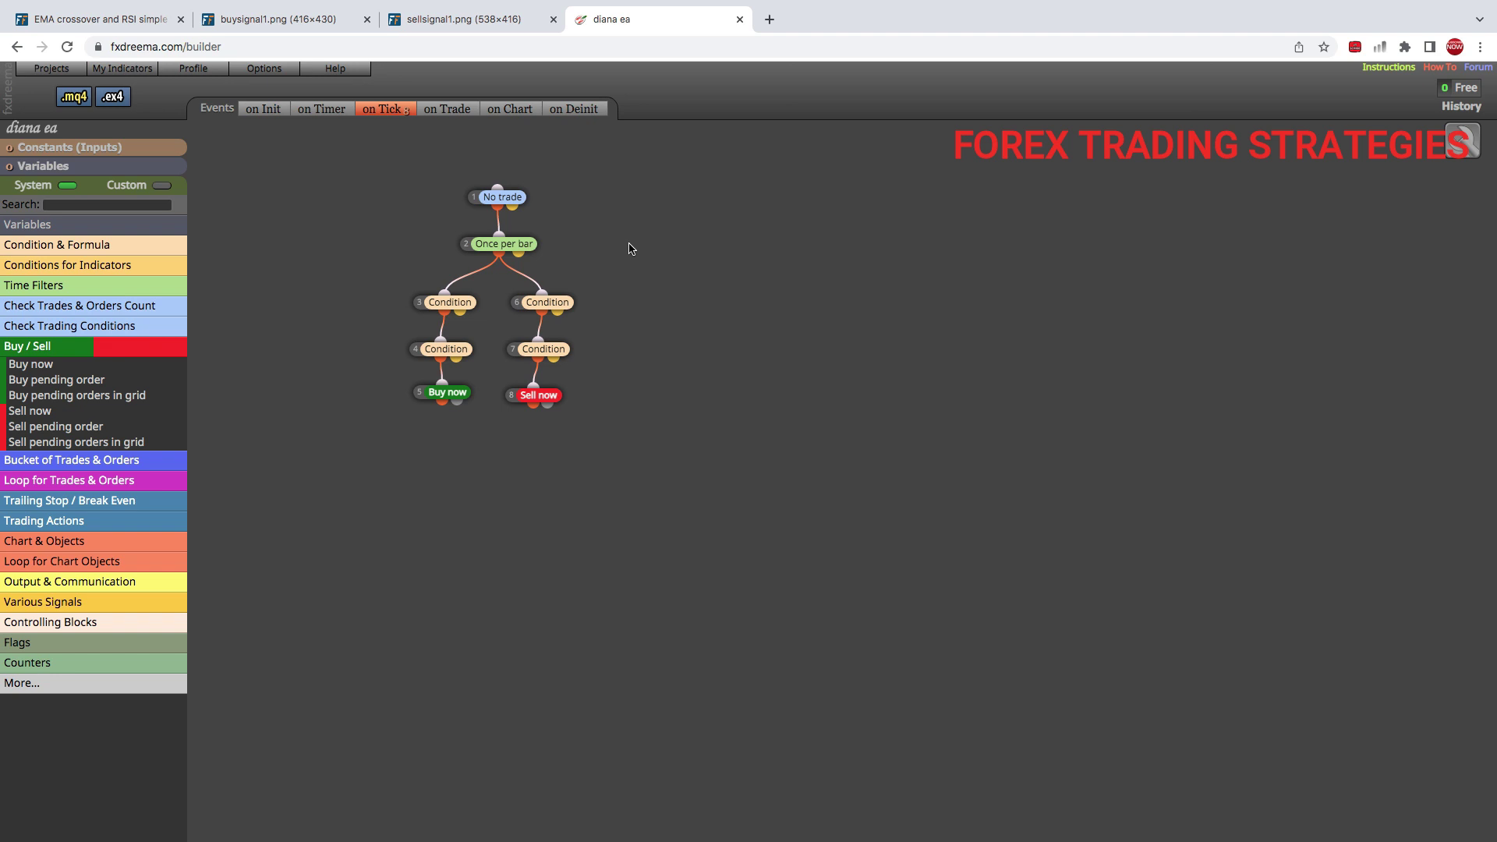
Raise Condition 4 level with Condition 7 and line up Sell now with Buy now
drag(373, 170, 396, 175)
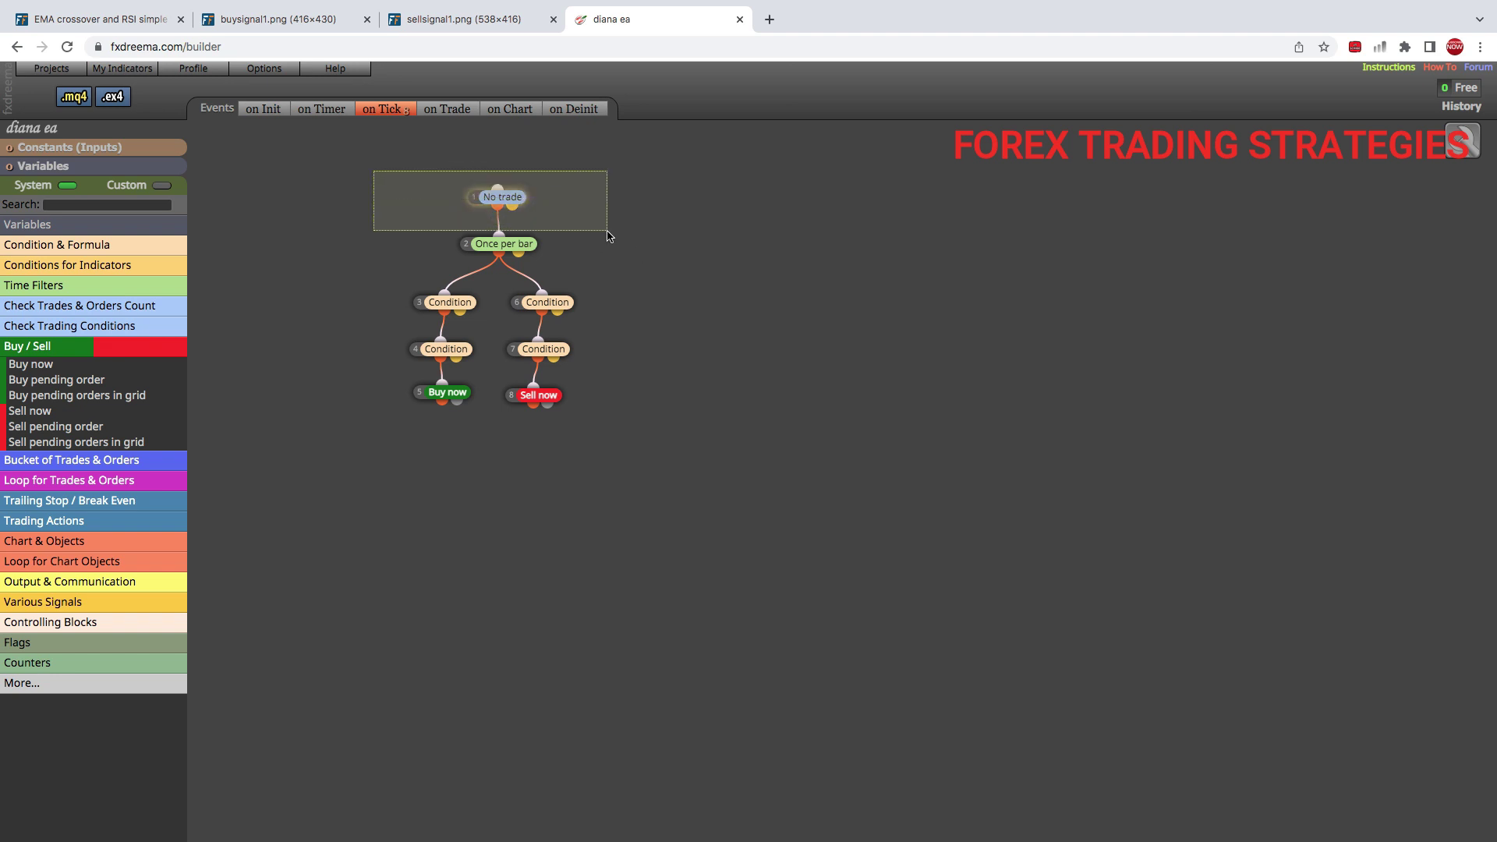
drag(609, 239, 650, 436)
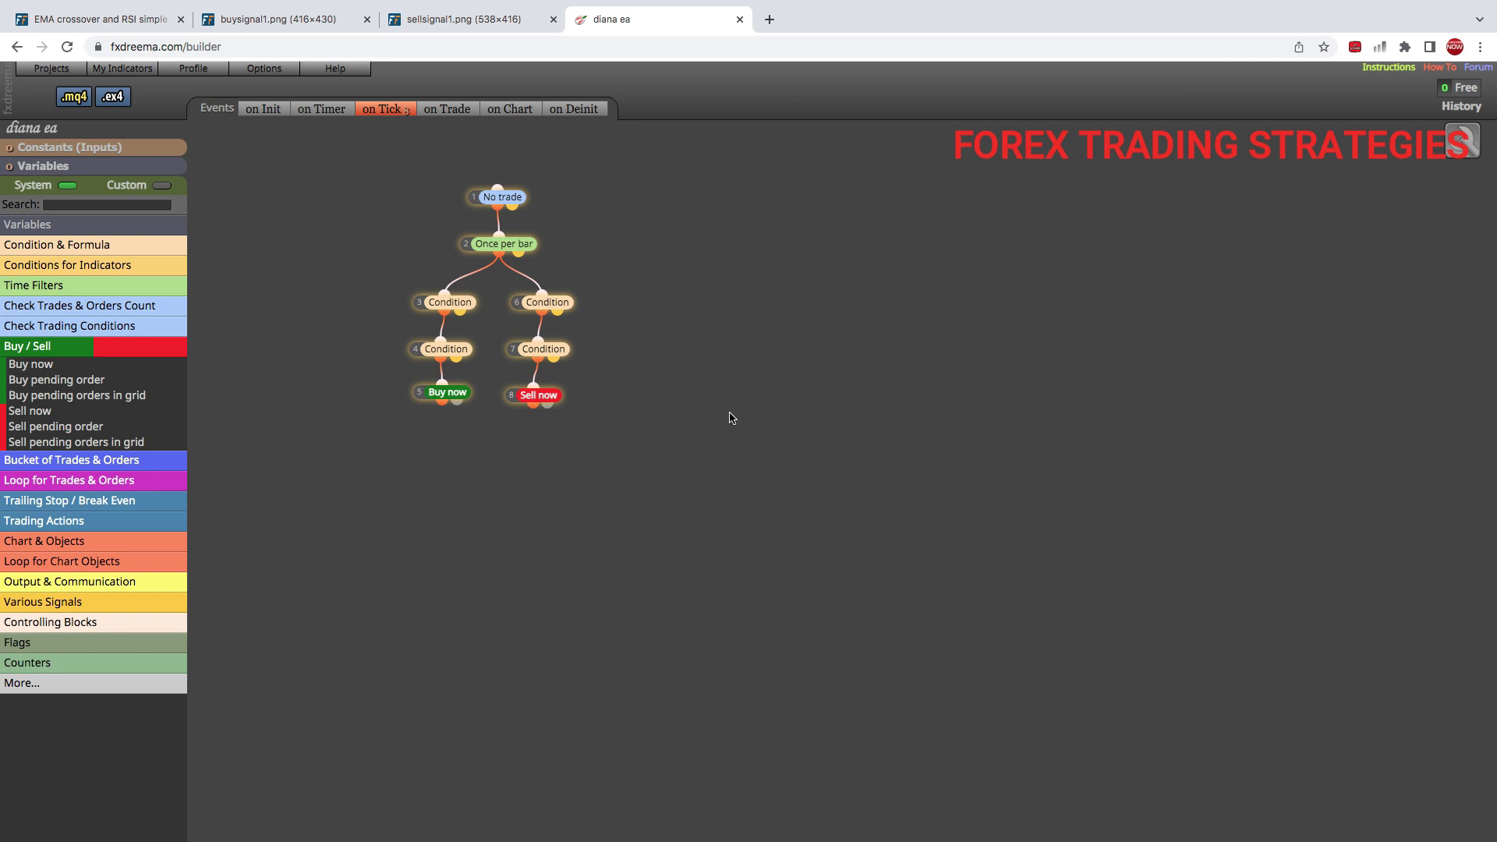
click(635, 390)
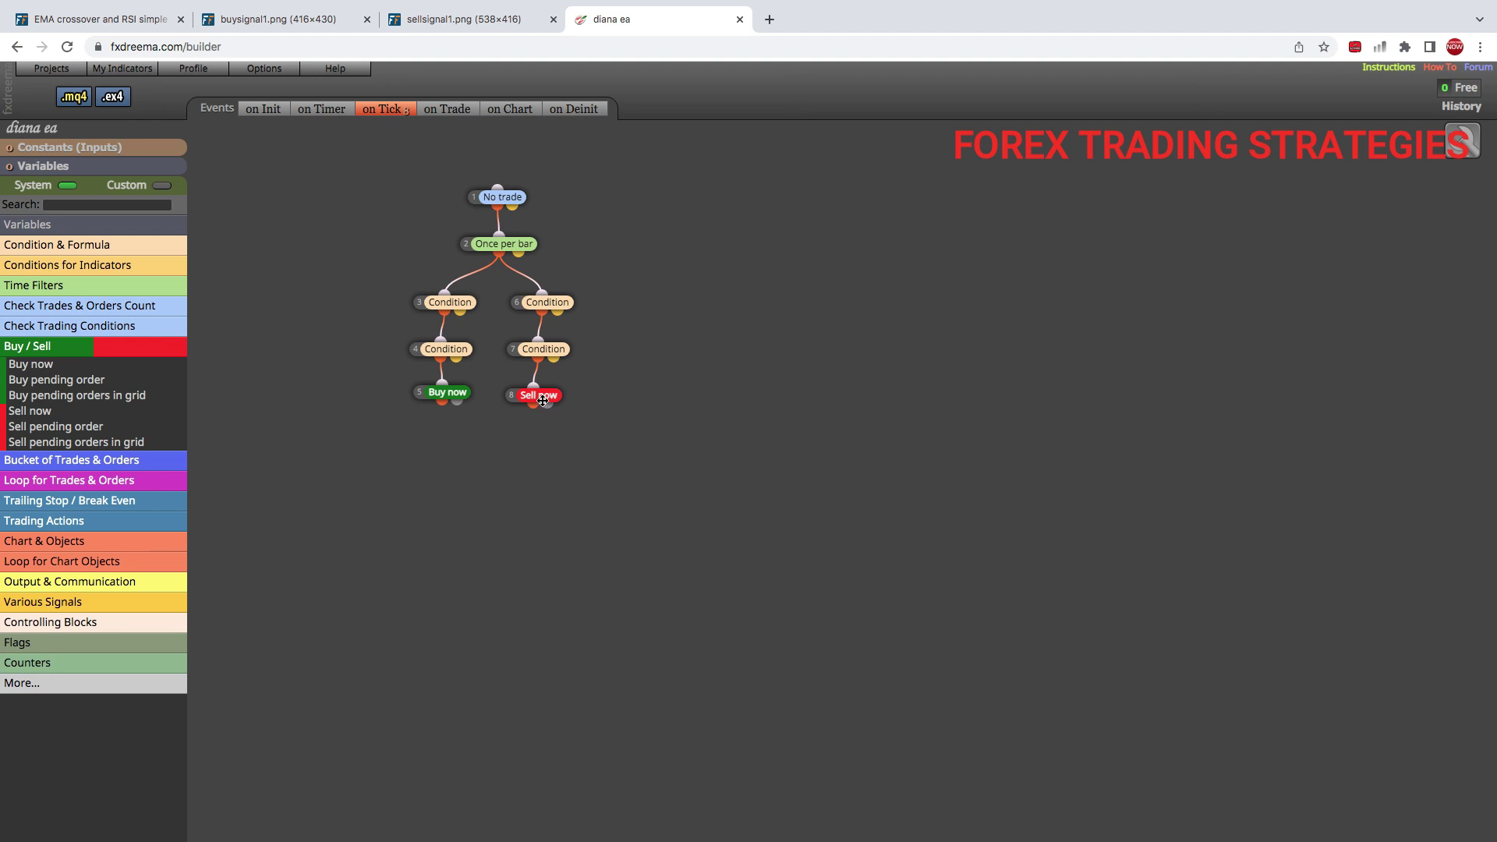
drag(543, 395, 551, 346)
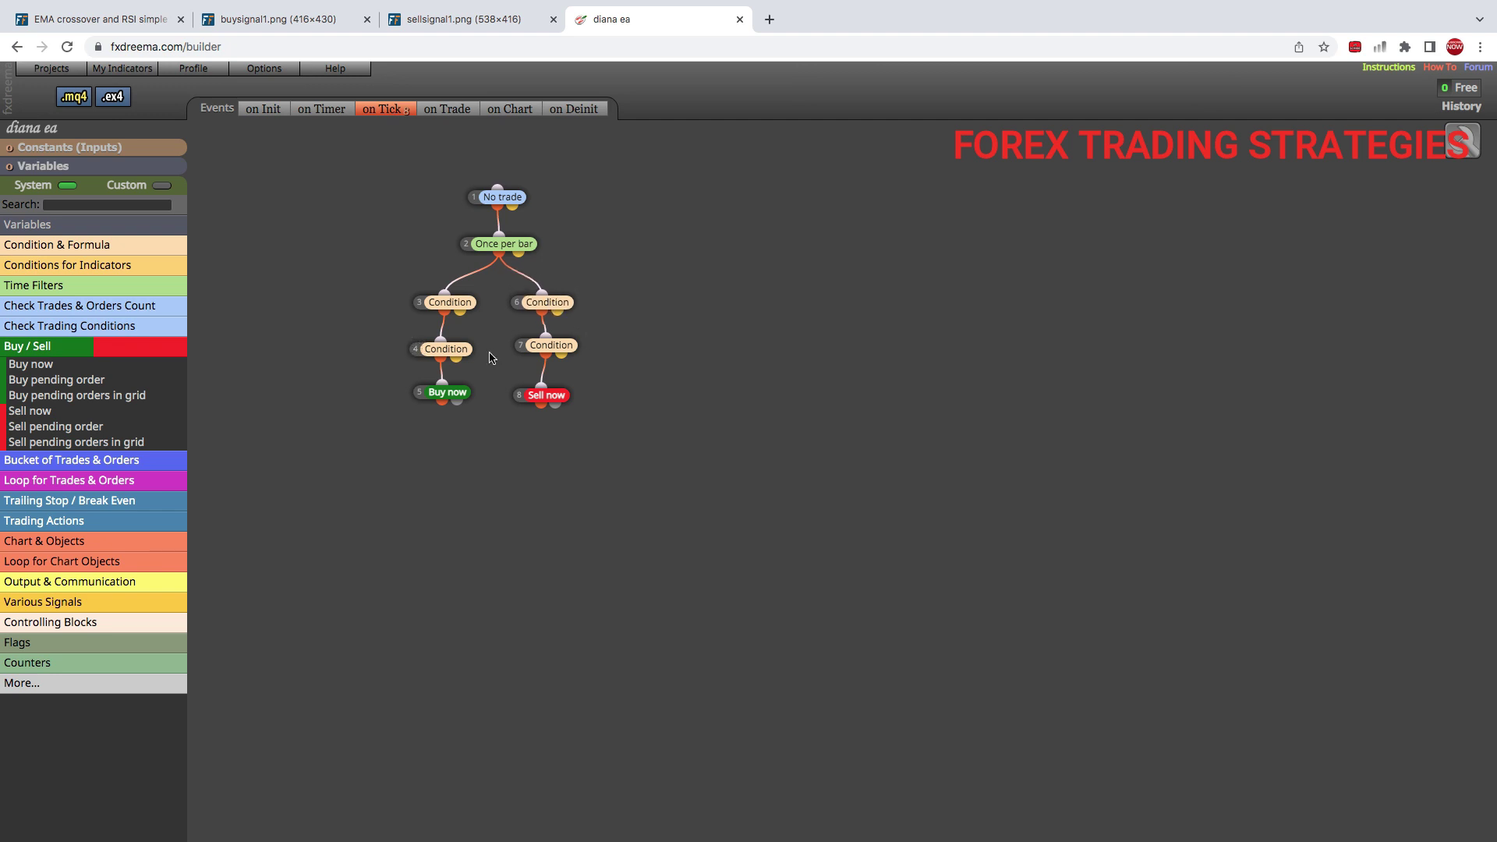
drag(458, 351, 446, 390)
drag(555, 394, 560, 387)
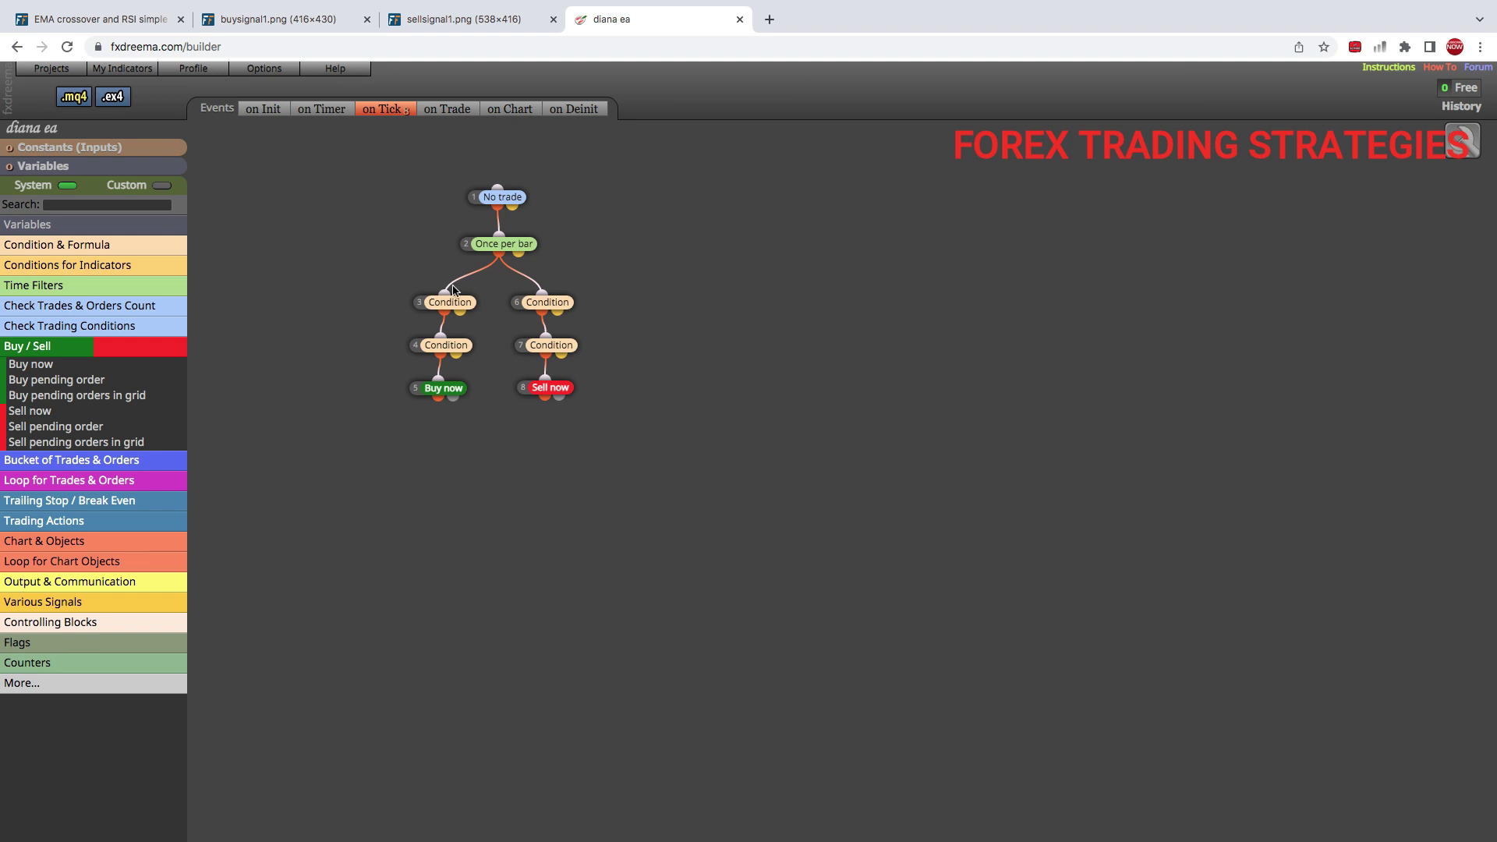
Download the robot as diana ea.mq4, then as an .ex4 file
click(78, 99)
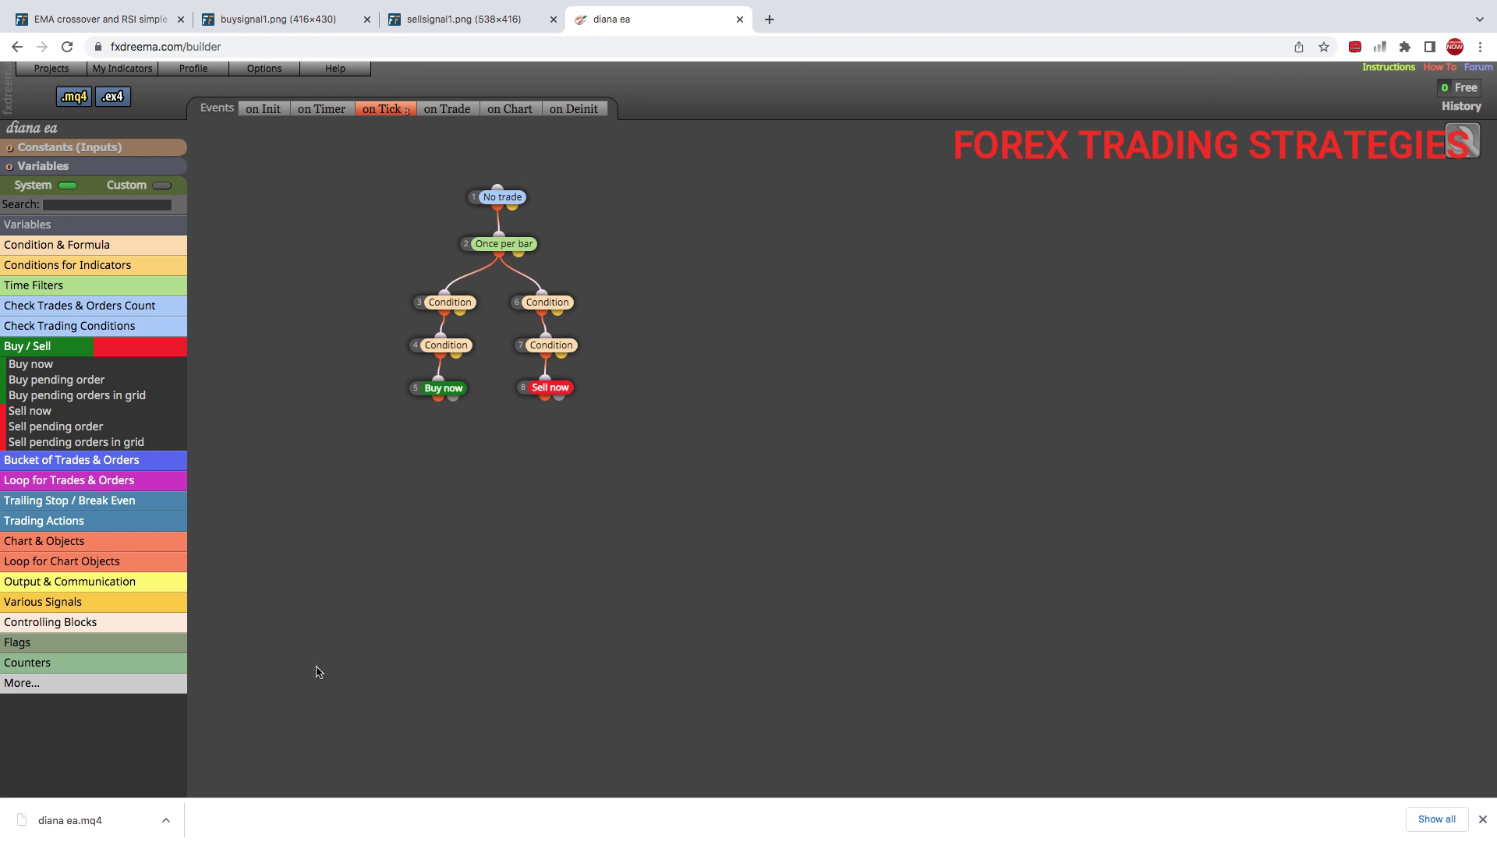
click(113, 97)
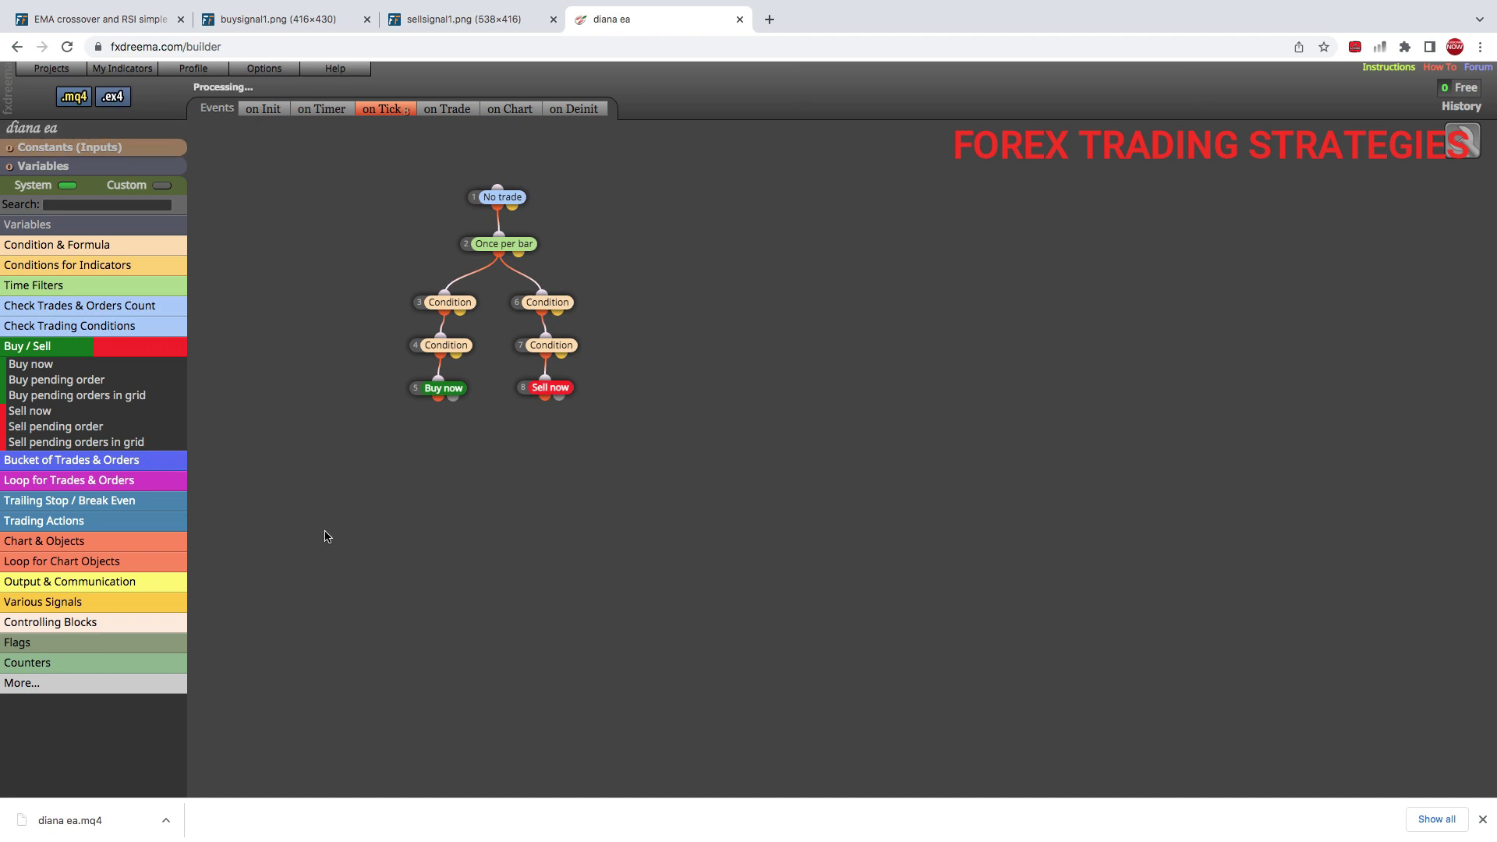